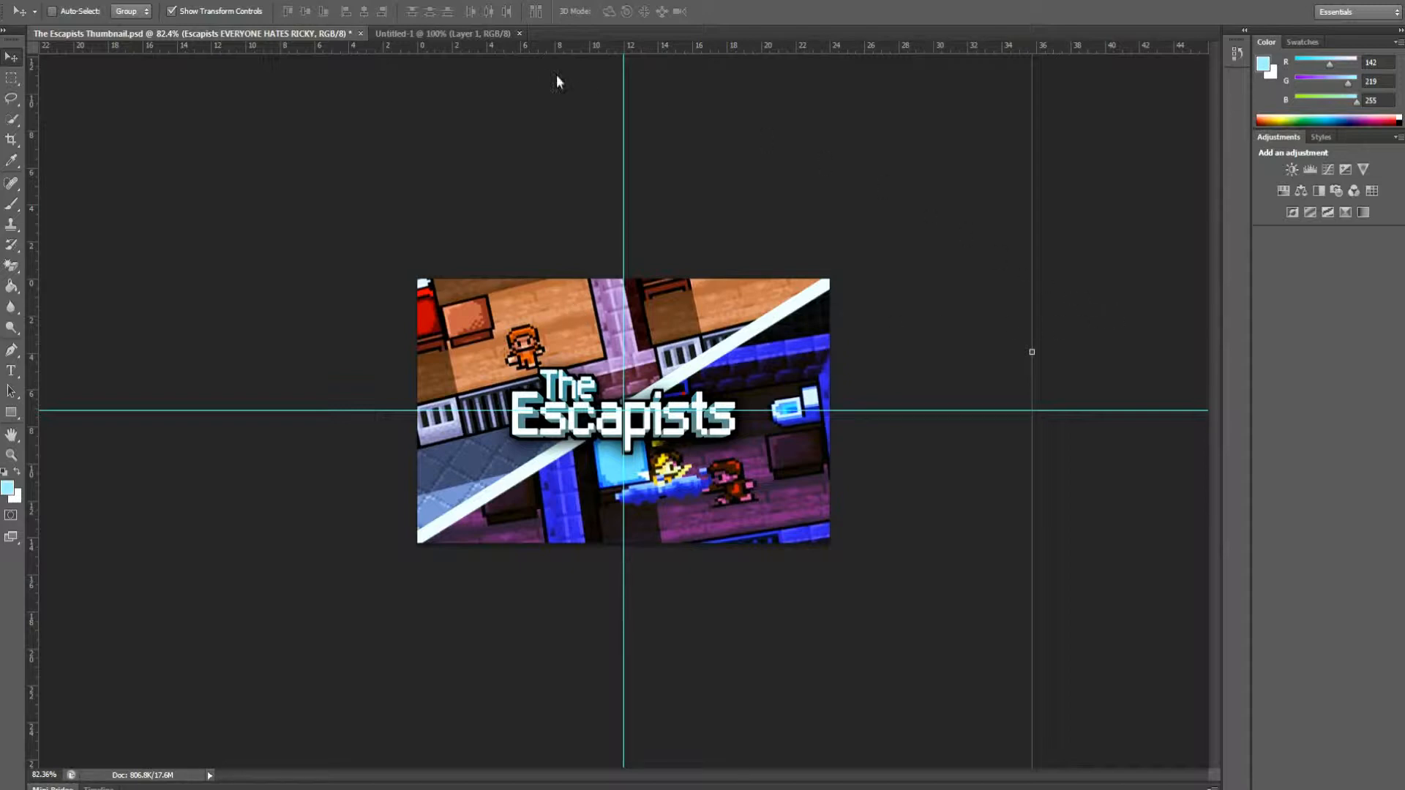
- Bring up the Untitled-1 document, and in the browser's image results preview the black Farcry 4 logo with the orange 4
{"action": "left_click", "coordinate": [458, 33]}
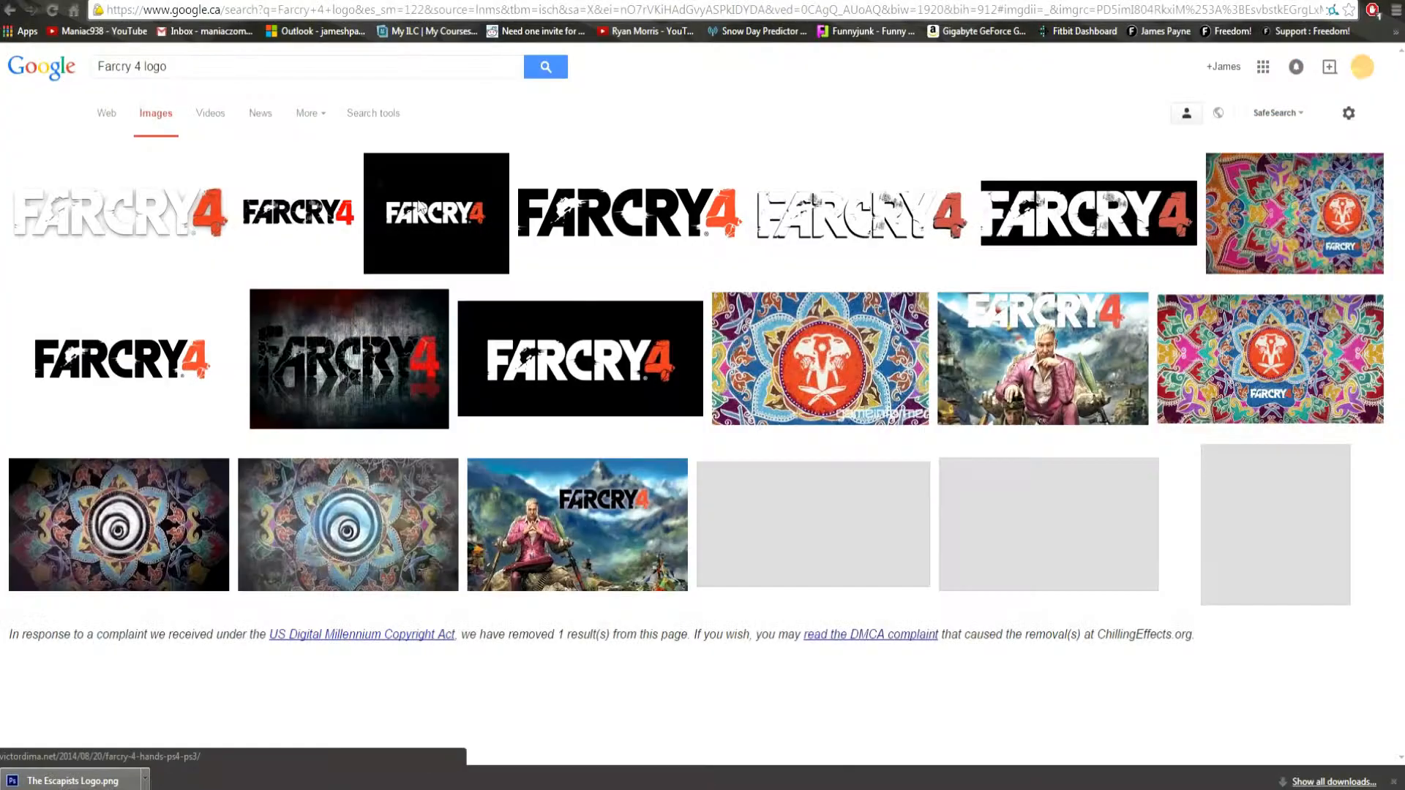
{"action": "left_click", "coordinate": [627, 210]}
{"action": "scroll", "coordinate": [296, 282], "scroll_direction": "up", "scroll_amount": 2}
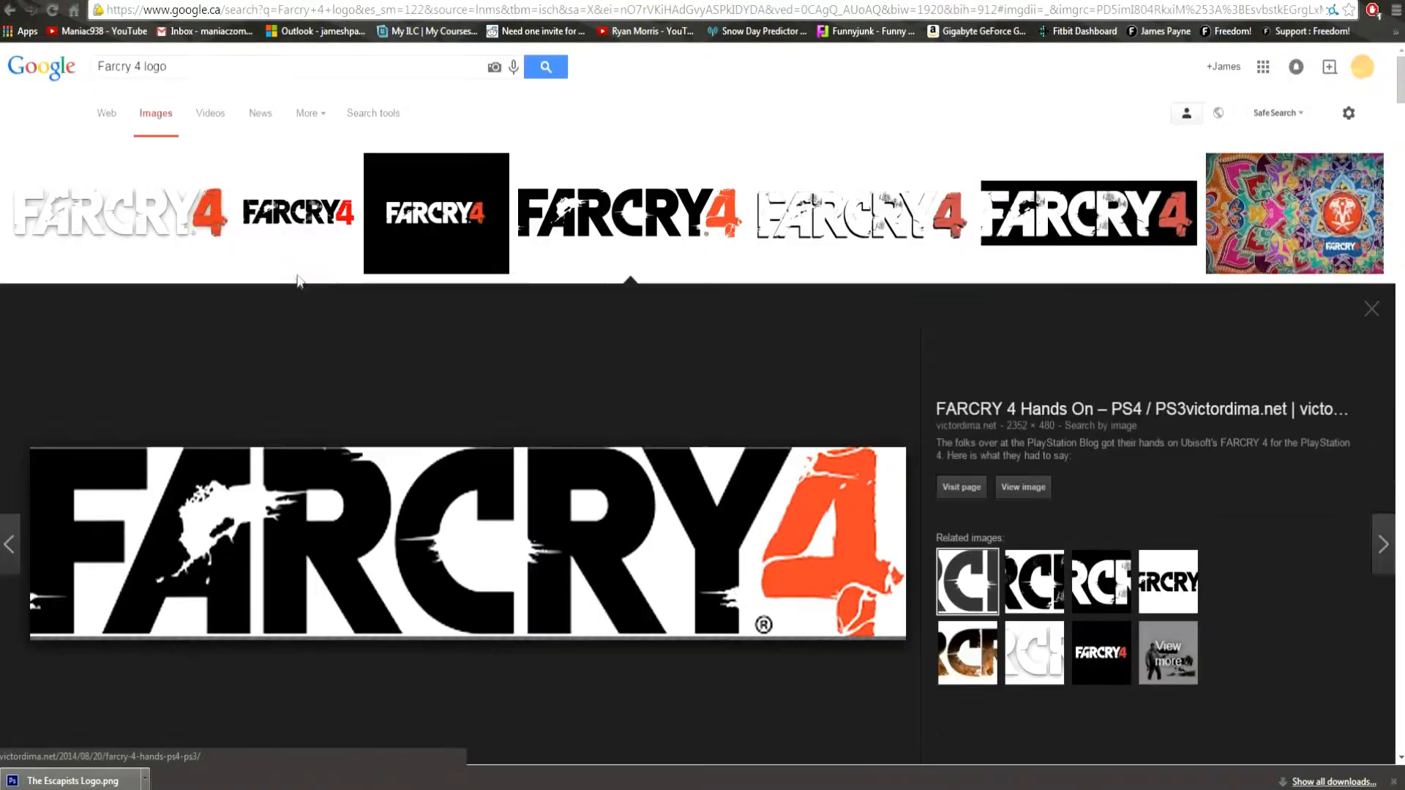
- Search Google Images for "The Escapists Logo"
{"action": "left_click_drag", "start_coordinate": [173, 66], "coordinate": [3, 113]}
{"action": "type", "text": "The Esc"}
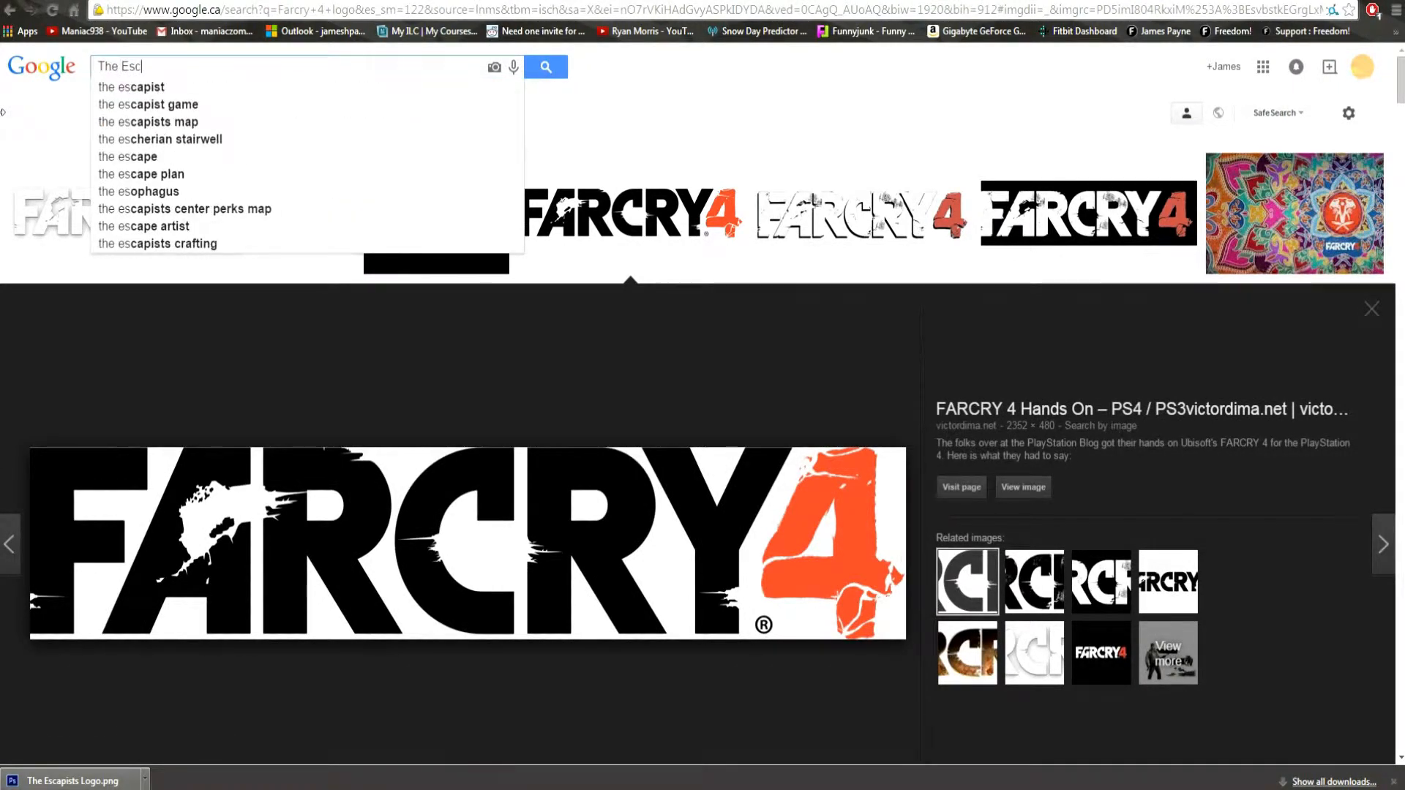
{"action": "type", "text": "apists Logo"}
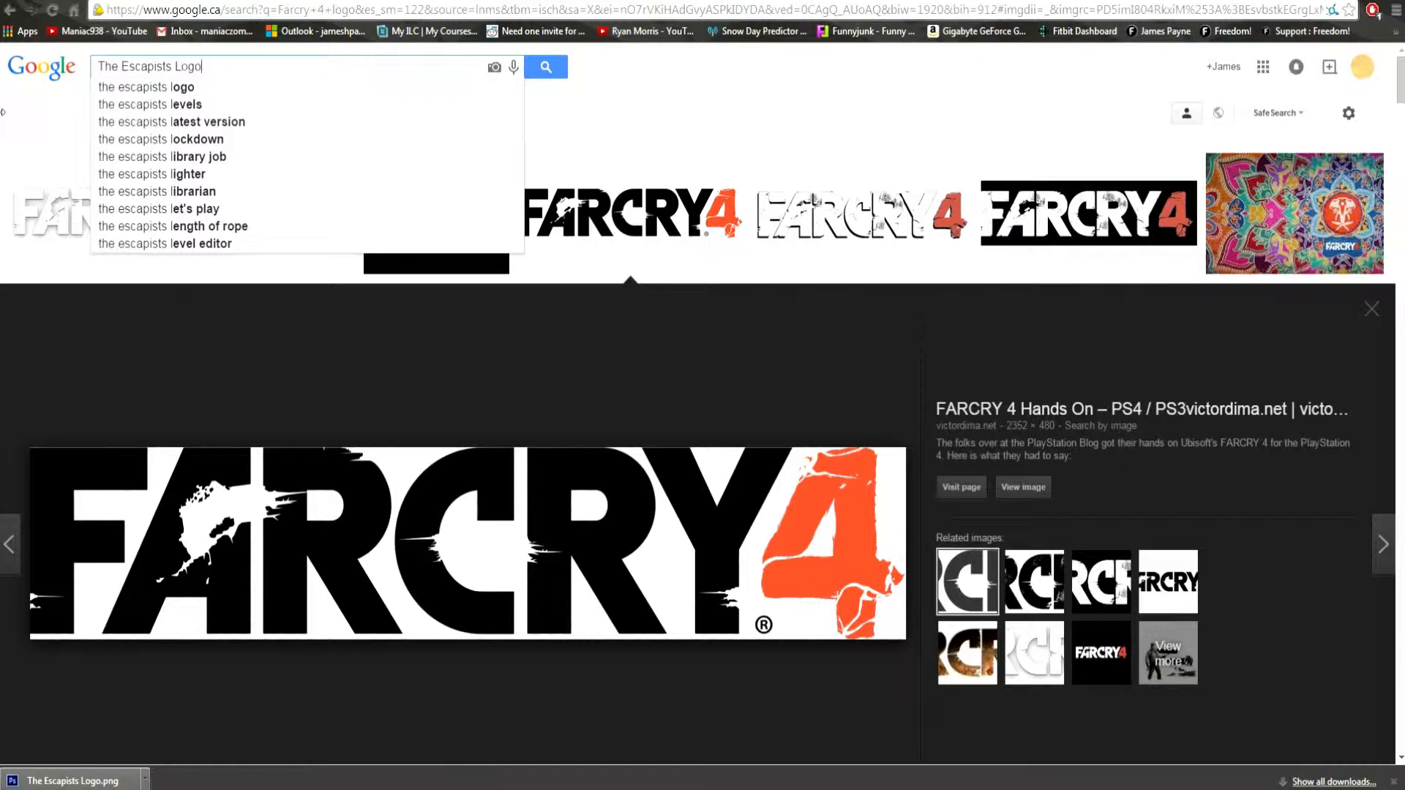
{"action": "key", "text": "Return"}
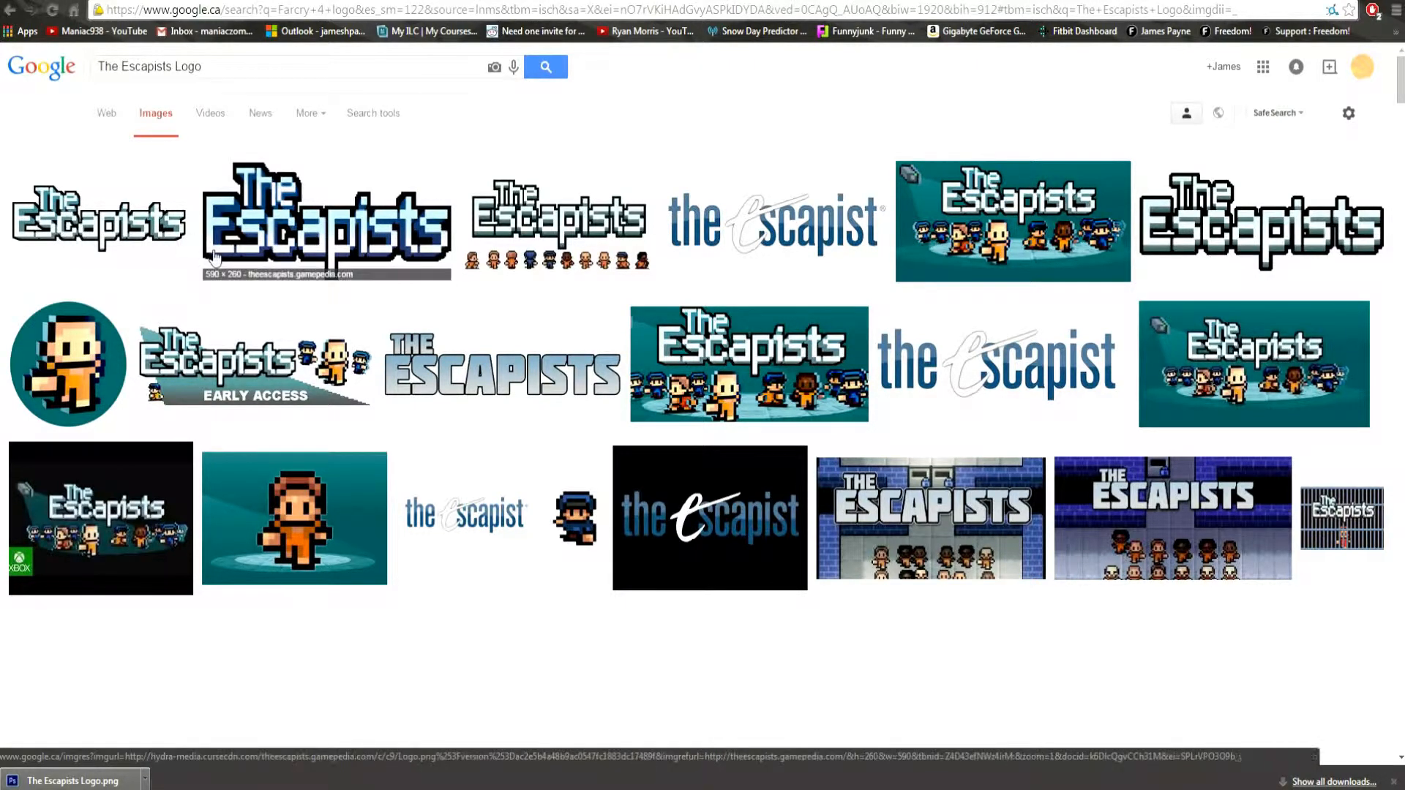
- Preview the first Escapists logo result, from attackongaming.com, and examine its size, outline and plain background
{"action": "left_click", "coordinate": [99, 234]}
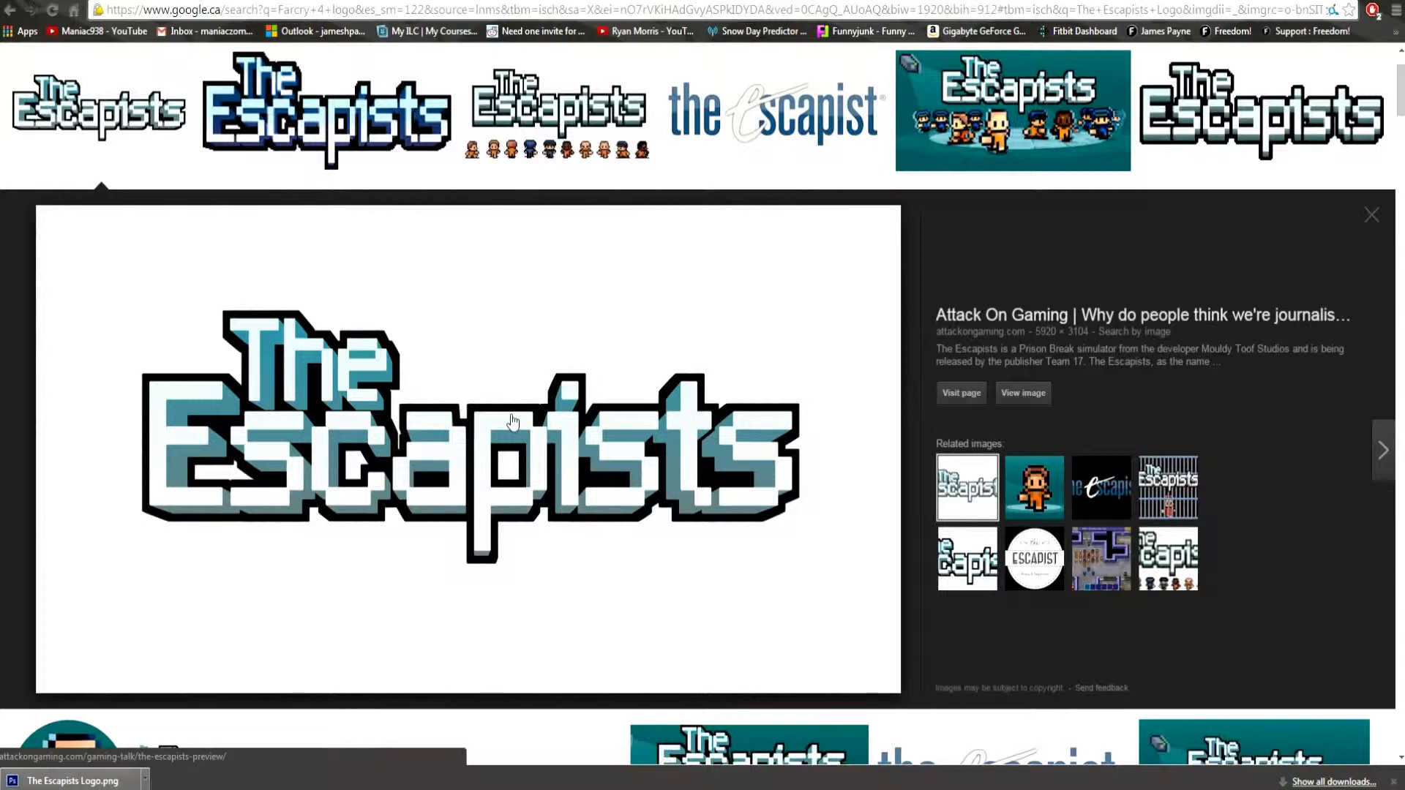
{"action": "scroll", "coordinate": [514, 406], "scroll_direction": "up", "scroll_amount": 2}
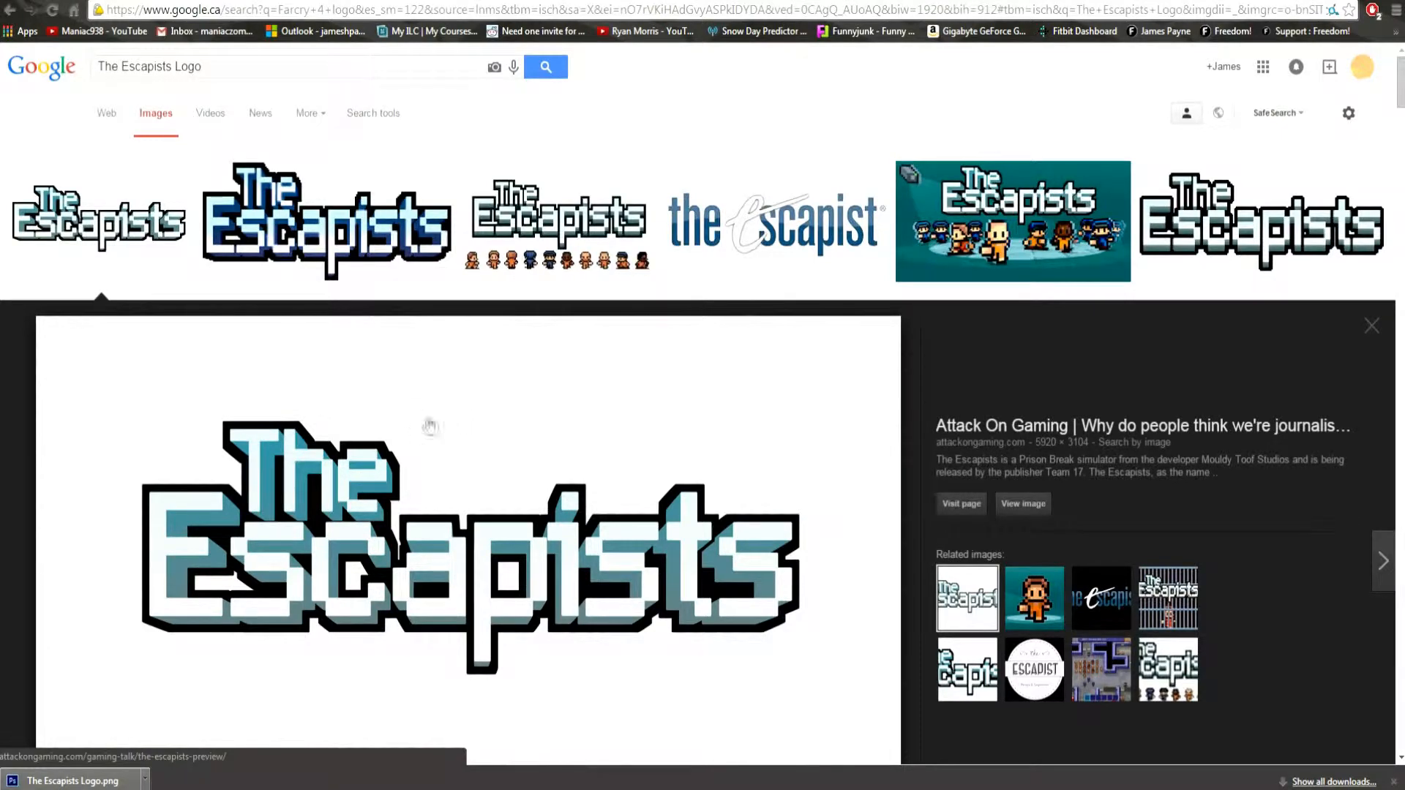
{"action": "scroll", "coordinate": [441, 421], "scroll_direction": "down", "scroll_amount": 2}
{"action": "scroll", "coordinate": [445, 414], "scroll_direction": "up", "scroll_amount": 1}
{"action": "scroll", "coordinate": [444, 415], "scroll_direction": "down", "scroll_amount": 1}
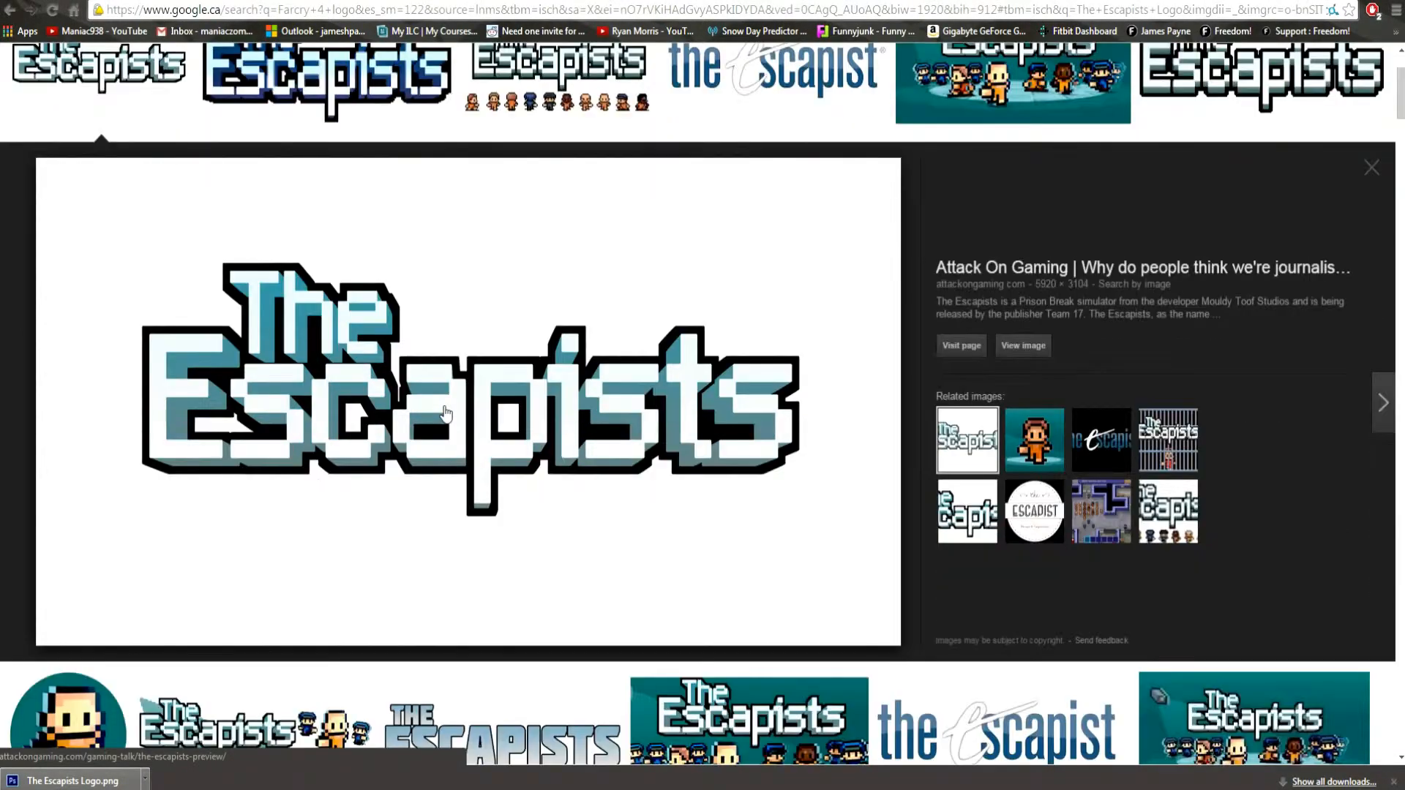
{"action": "scroll", "coordinate": [445, 414], "scroll_direction": "up", "scroll_amount": 2}
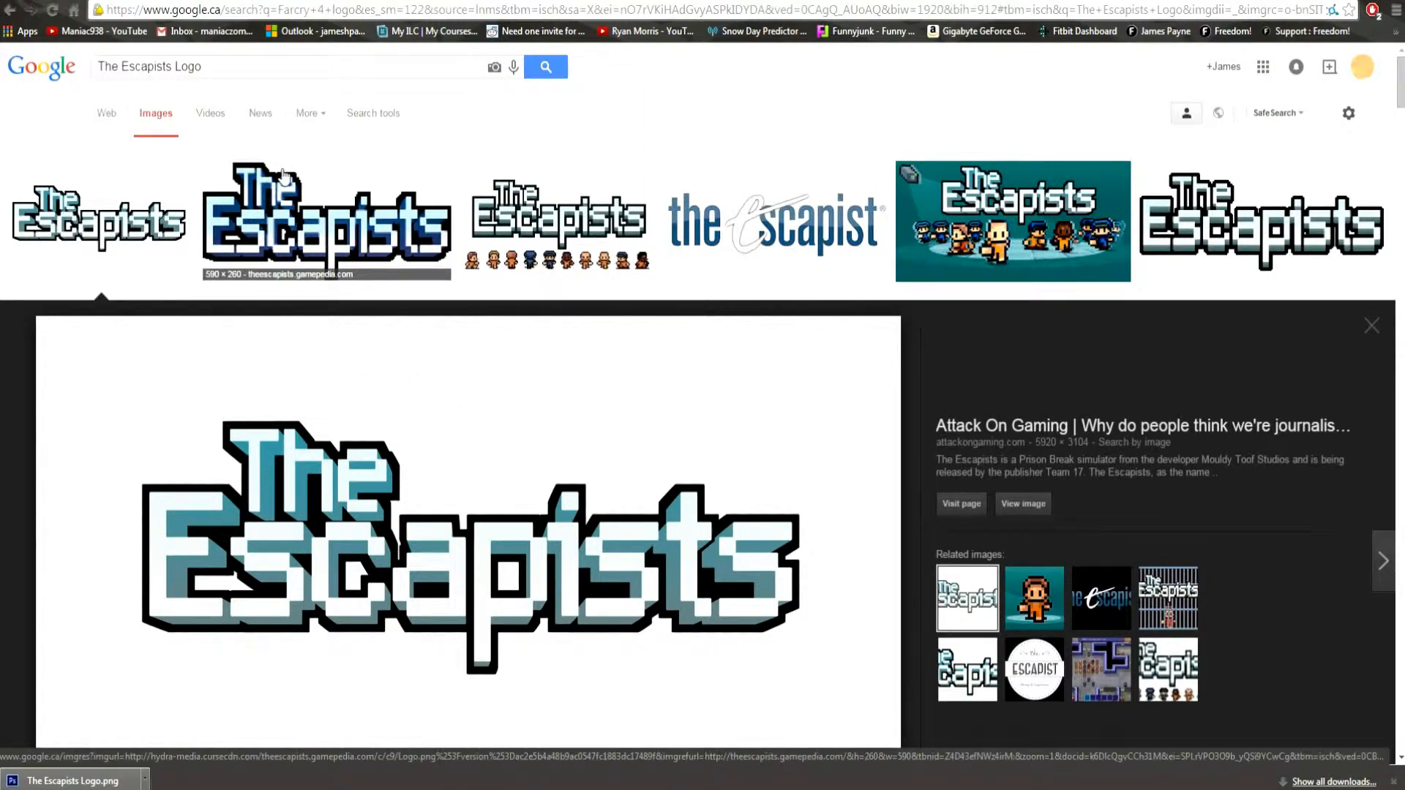
{"action": "left_click_drag", "start_coordinate": [172, 67], "coordinate": [52, 73]}
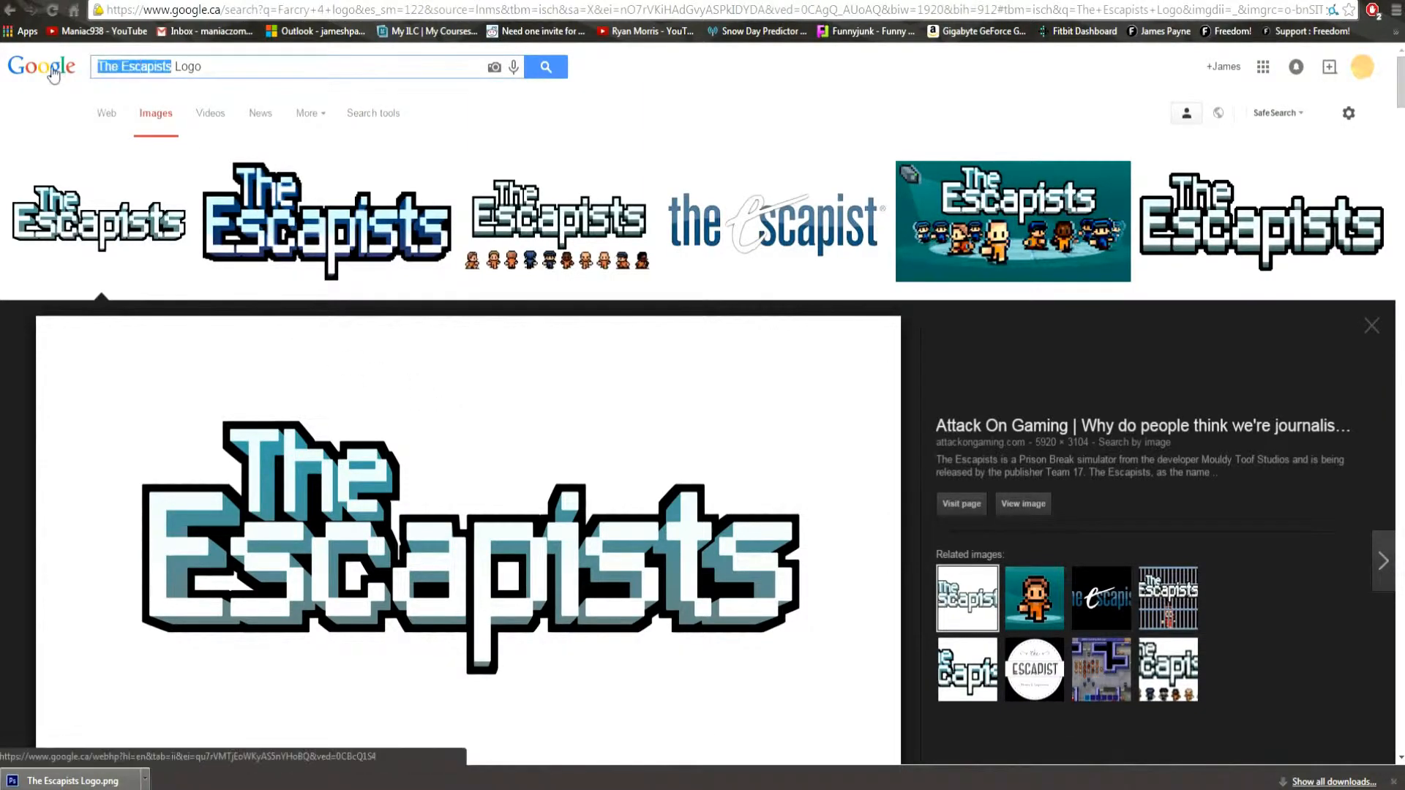
{"action": "left_click", "coordinate": [240, 67]}
{"action": "scroll", "coordinate": [427, 558], "scroll_direction": "down", "scroll_amount": 2}
{"action": "scroll", "coordinate": [421, 540], "scroll_direction": "up", "scroll_amount": 2}
{"action": "scroll", "coordinate": [800, 452], "scroll_direction": "down", "scroll_amount": 2}
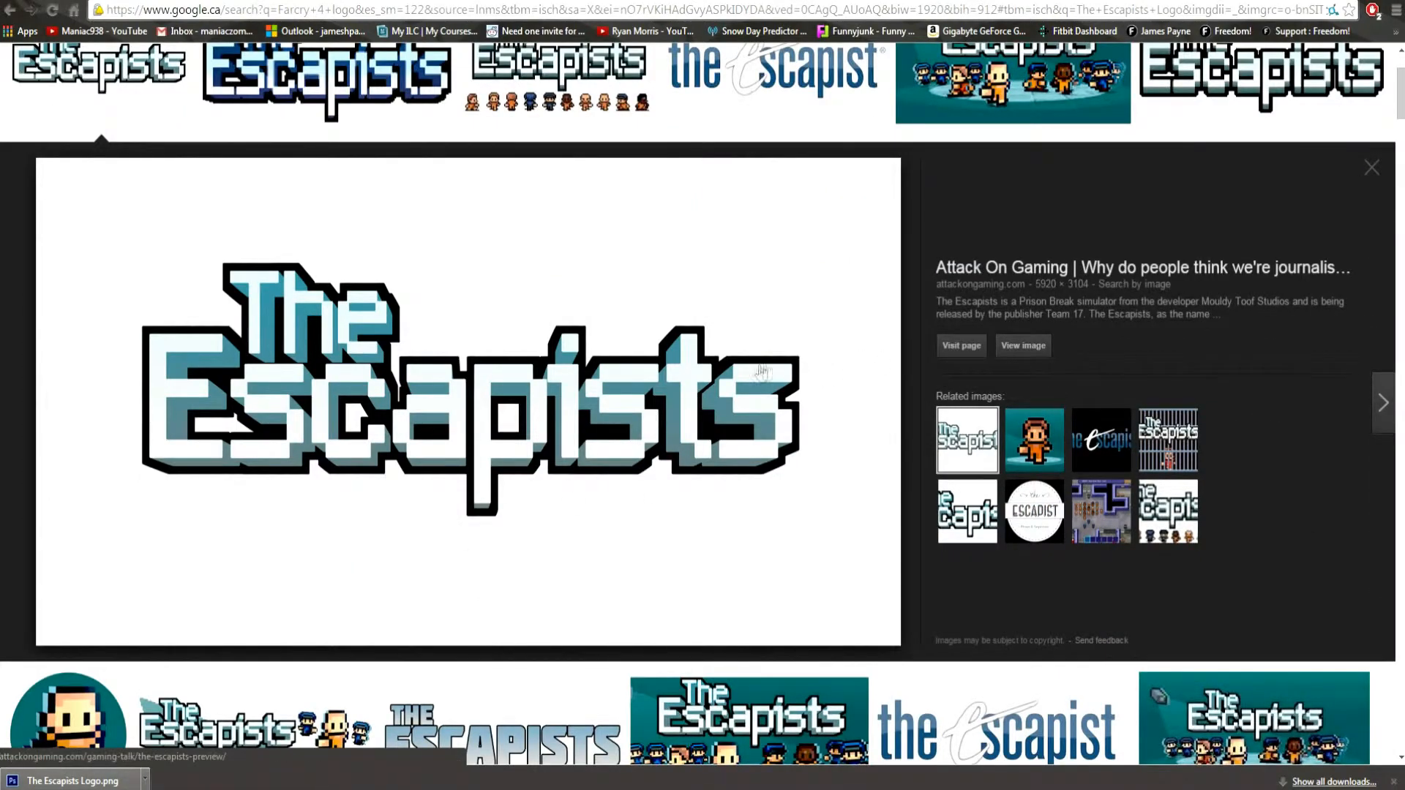
{"action": "scroll", "coordinate": [602, 366], "scroll_direction": "up", "scroll_amount": 2}
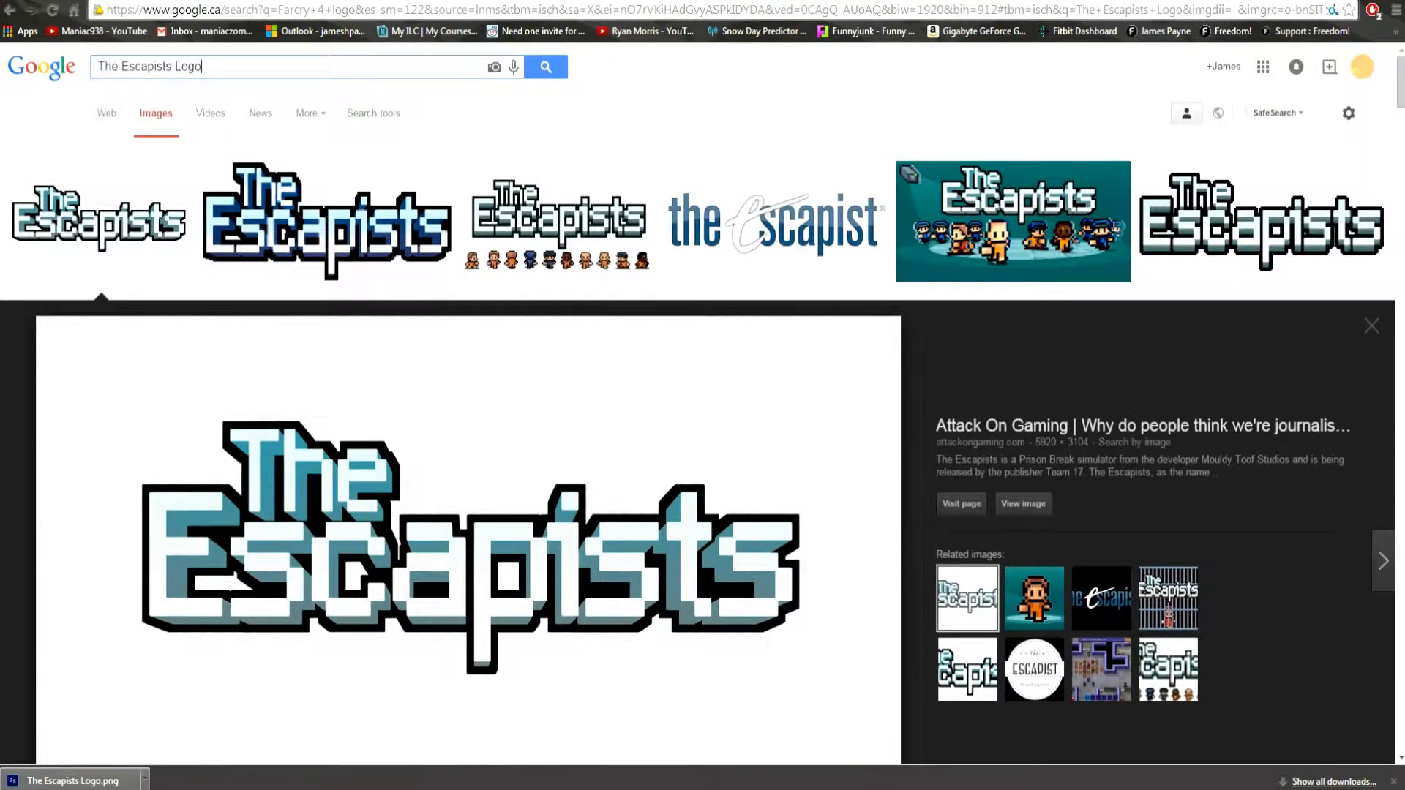
- Change the image search to "farcry 4 Logo" and run it
{"action": "left_click_drag", "start_coordinate": [171, 66], "coordinate": [2, 85]}
{"action": "type", "text": "farcry"}
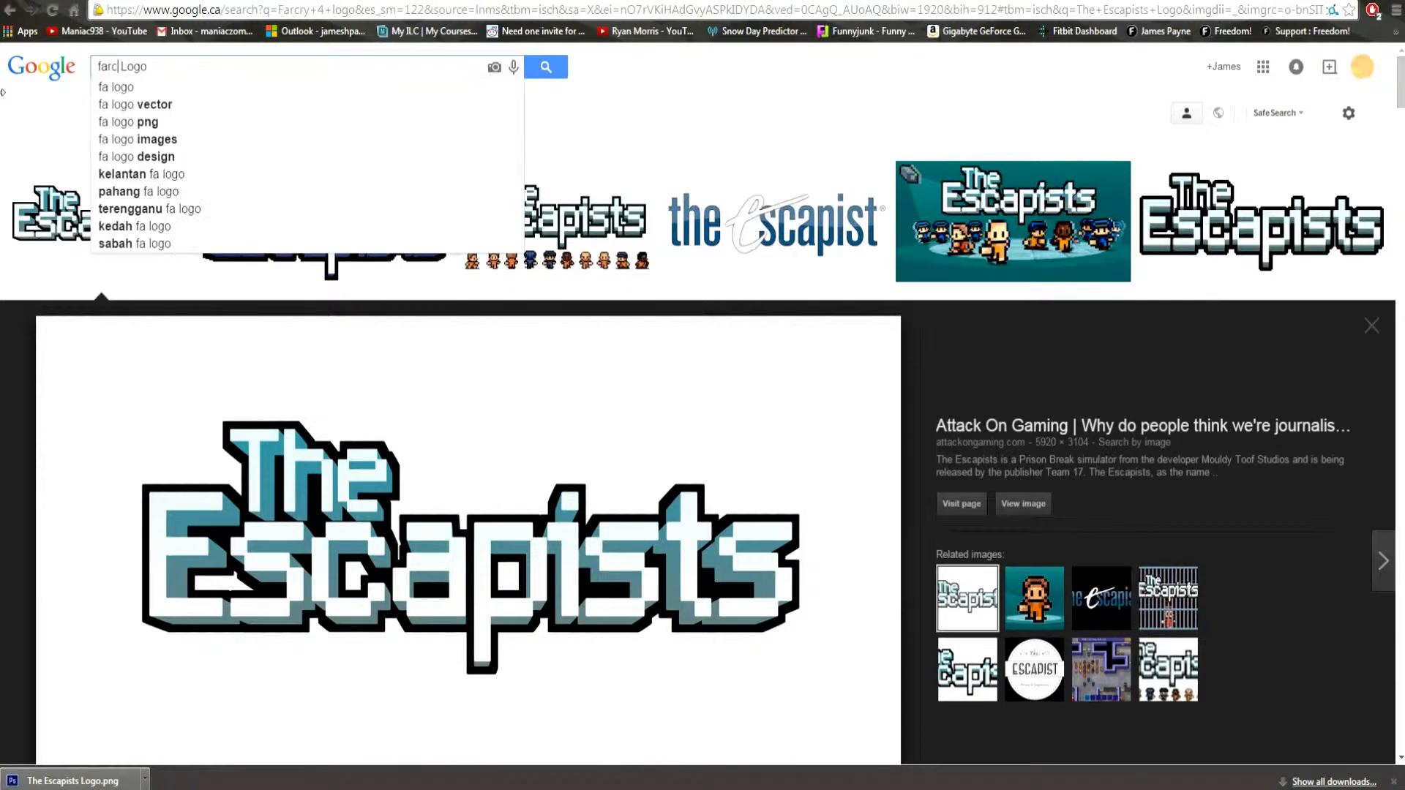
{"action": "type", "text": " 4"}
{"action": "key", "text": "Return"}
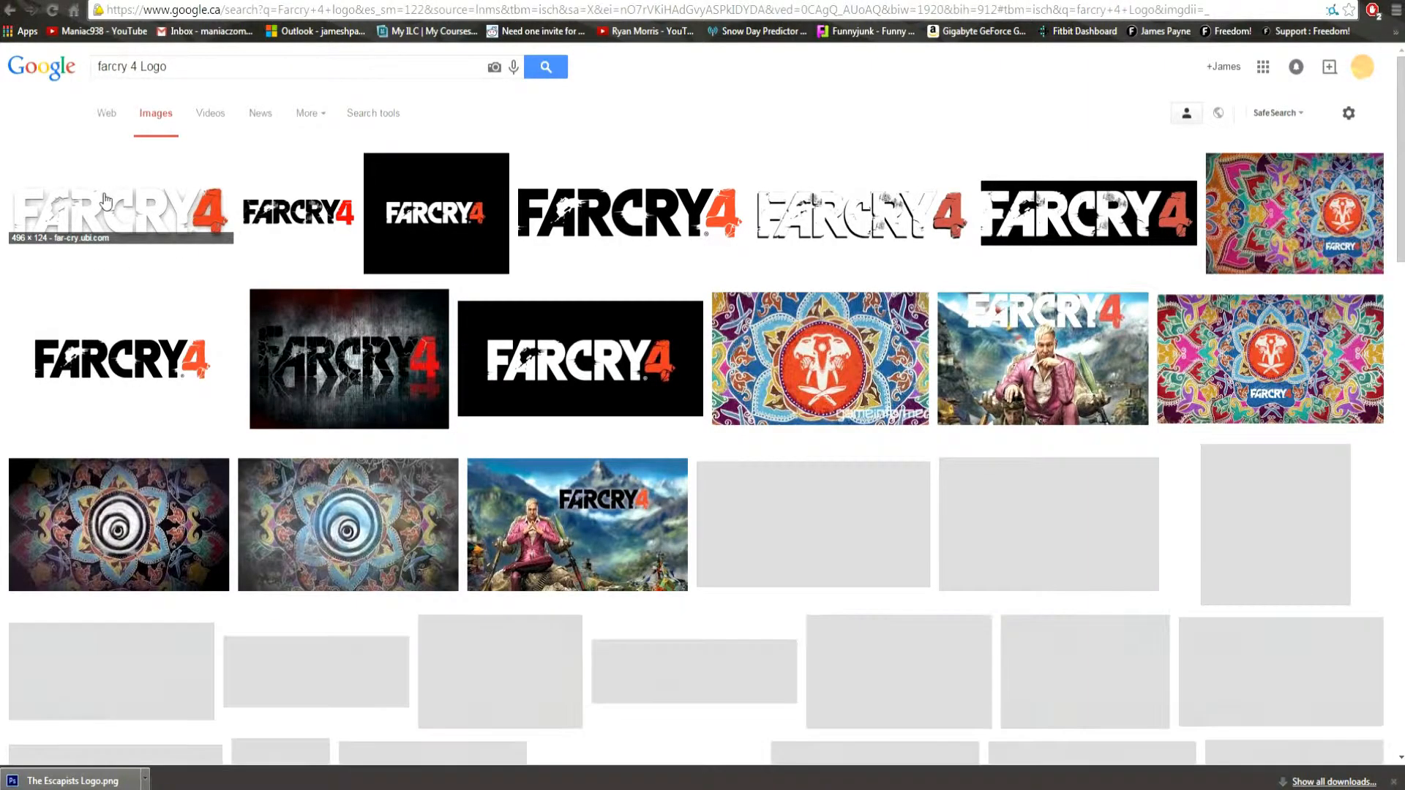
- Preview the white Farcry 4 logo from far-cry.ubi.com, enlarge the page to examine its checkered background, and reset the zoom to default
{"action": "left_click", "coordinate": [117, 209]}
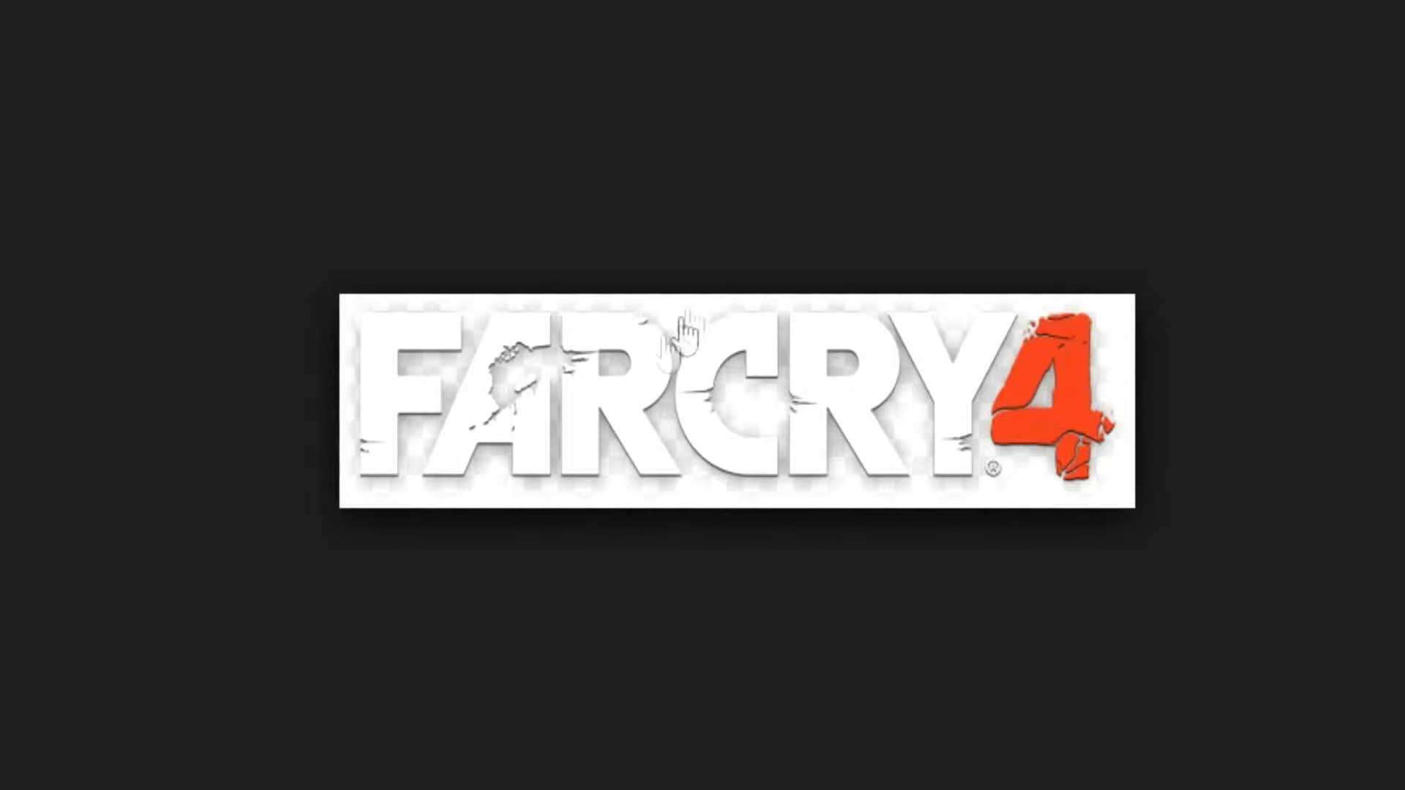
{"action": "scroll", "coordinate": [596, 443], "scroll_direction": "up", "scroll_amount": 4}
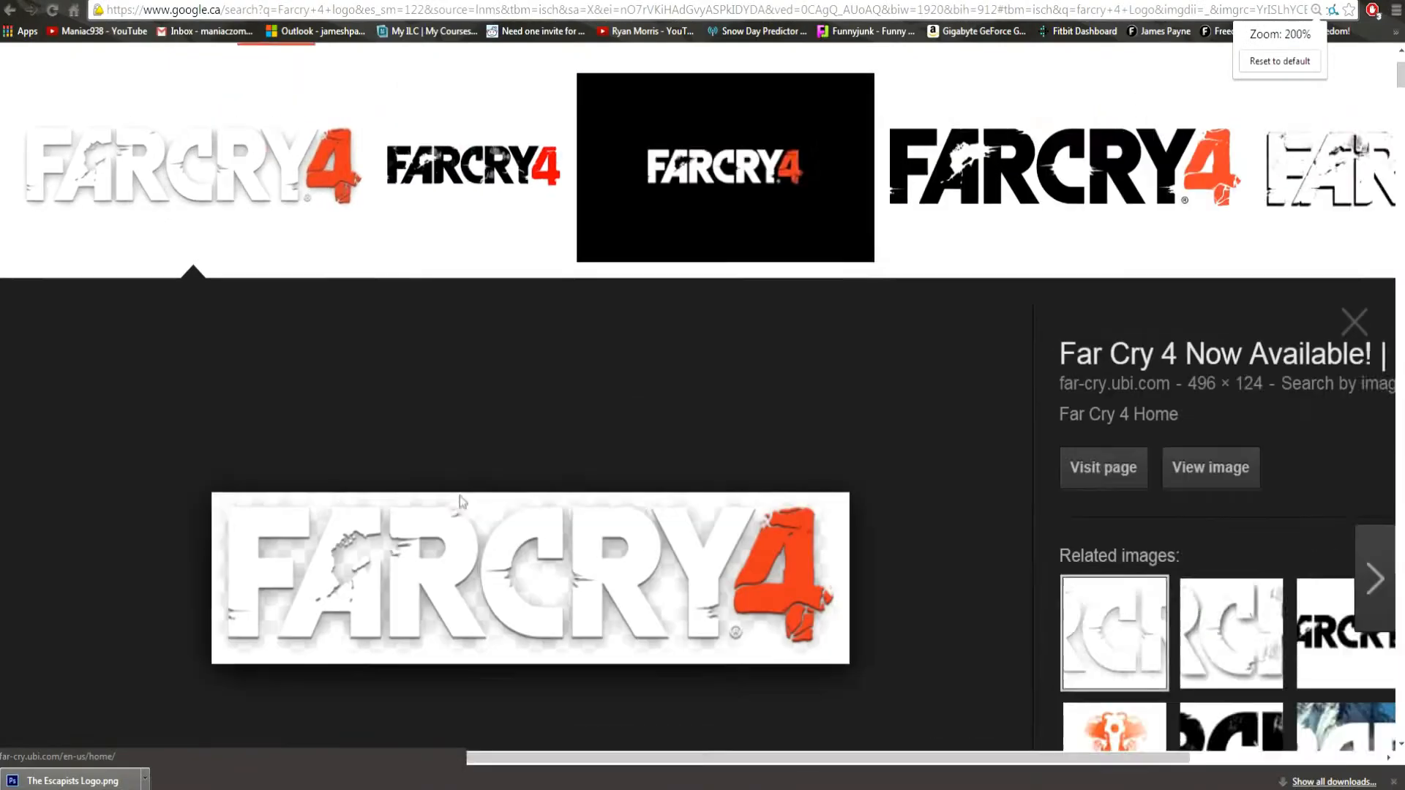
{"action": "scroll", "coordinate": [459, 498], "scroll_direction": "down", "scroll_amount": 3}
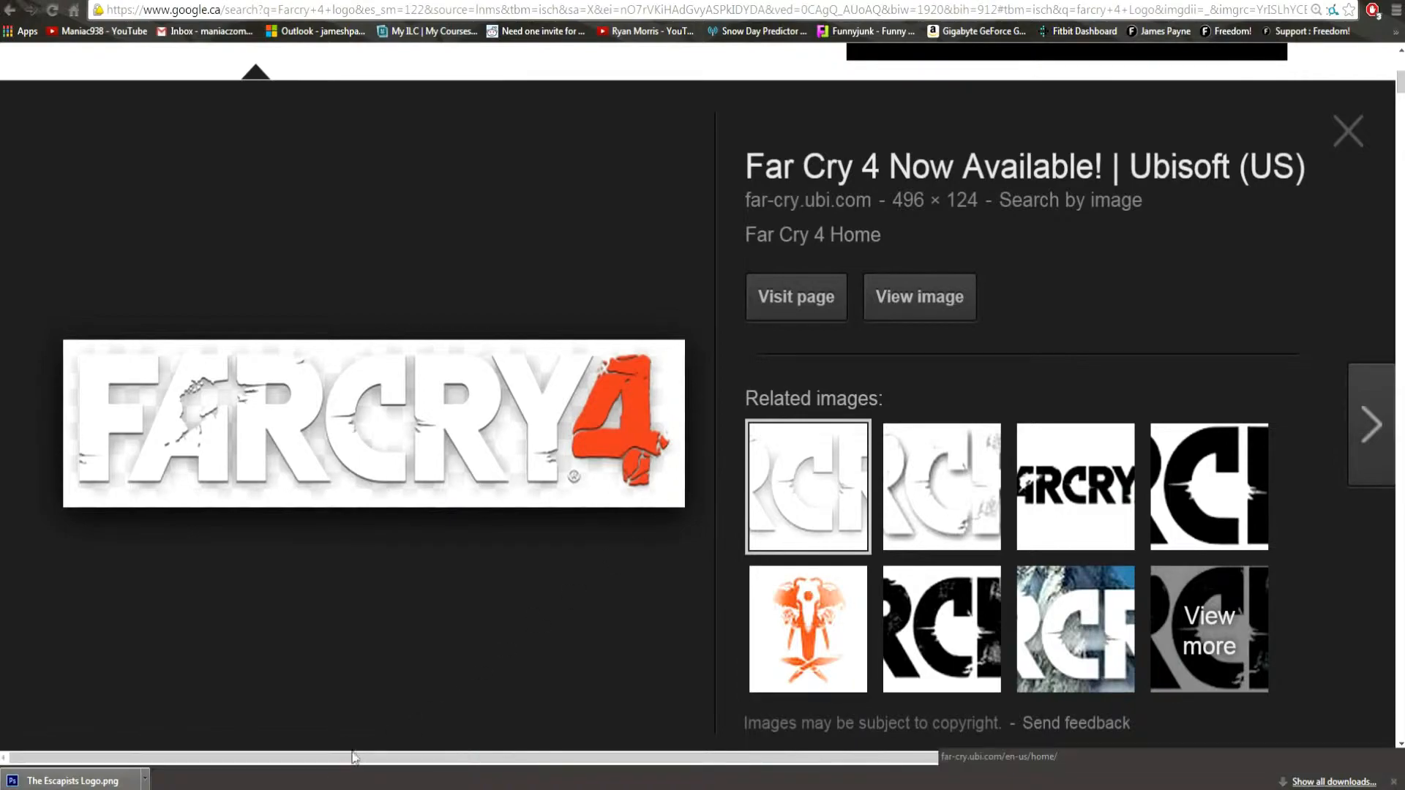
{"action": "left_click", "coordinate": [366, 788]}
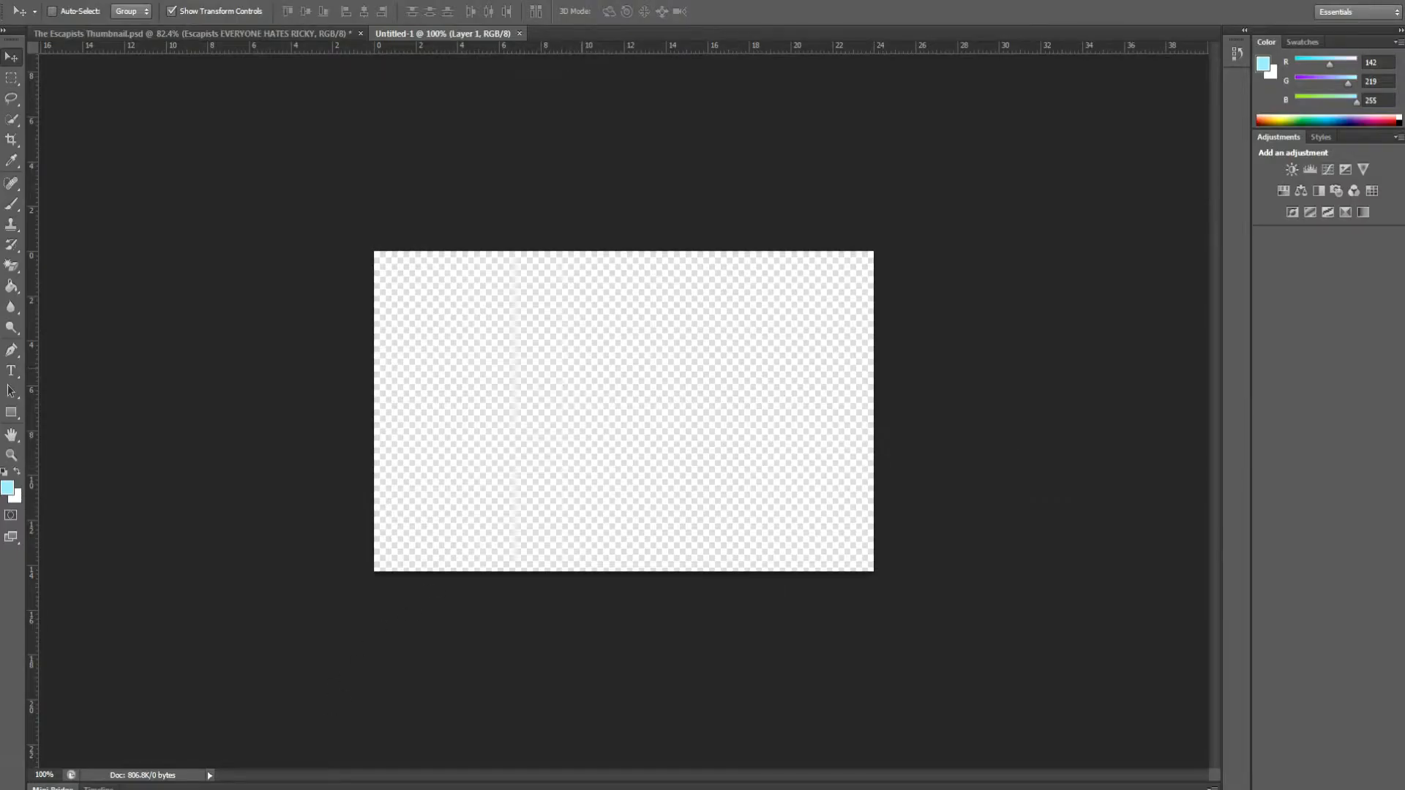
{"action": "left_click", "coordinate": [330, 789]}
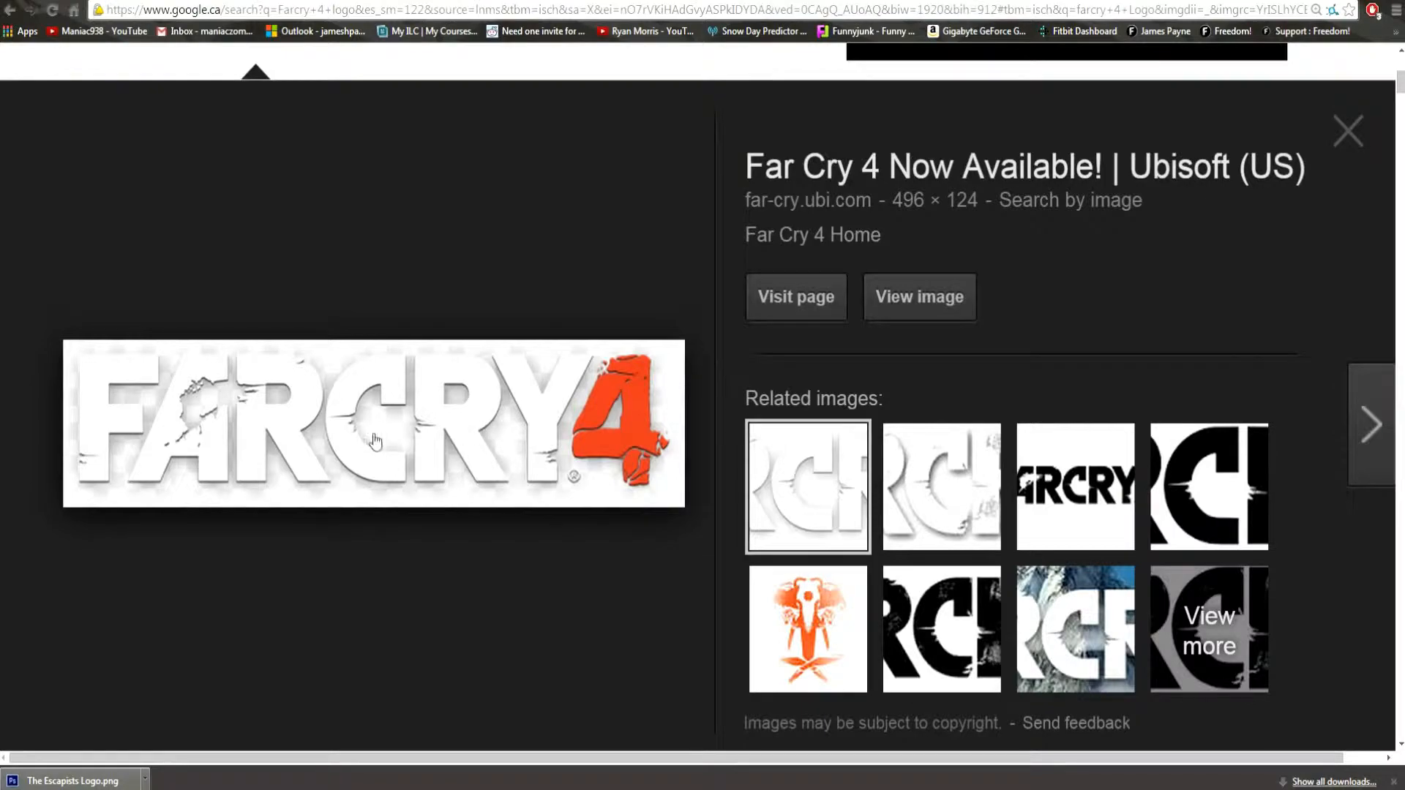
{"action": "scroll", "coordinate": [366, 424], "scroll_direction": "down", "scroll_amount": 5}
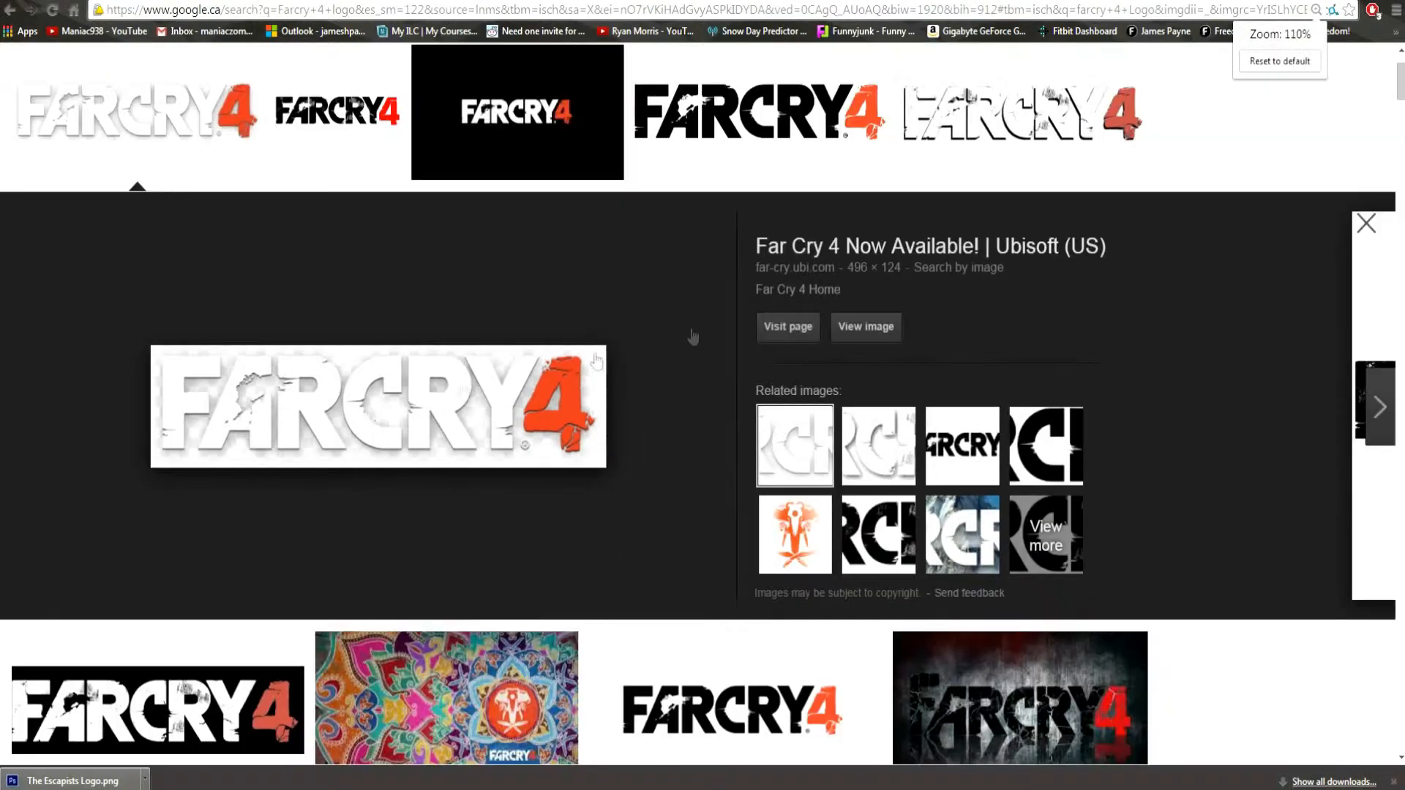
{"action": "scroll", "coordinate": [740, 298], "scroll_direction": "down", "scroll_amount": 1}
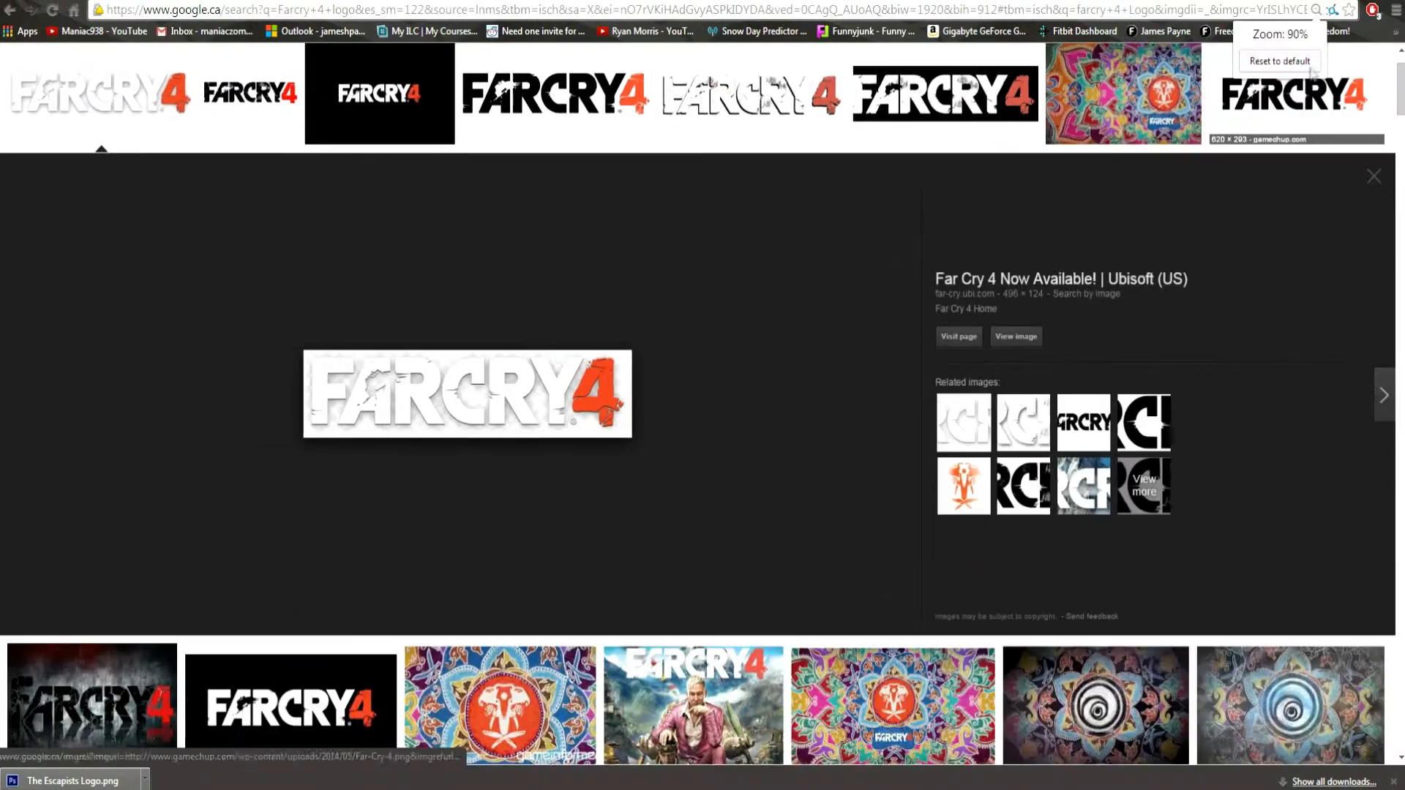
{"action": "left_click", "coordinate": [1300, 63]}
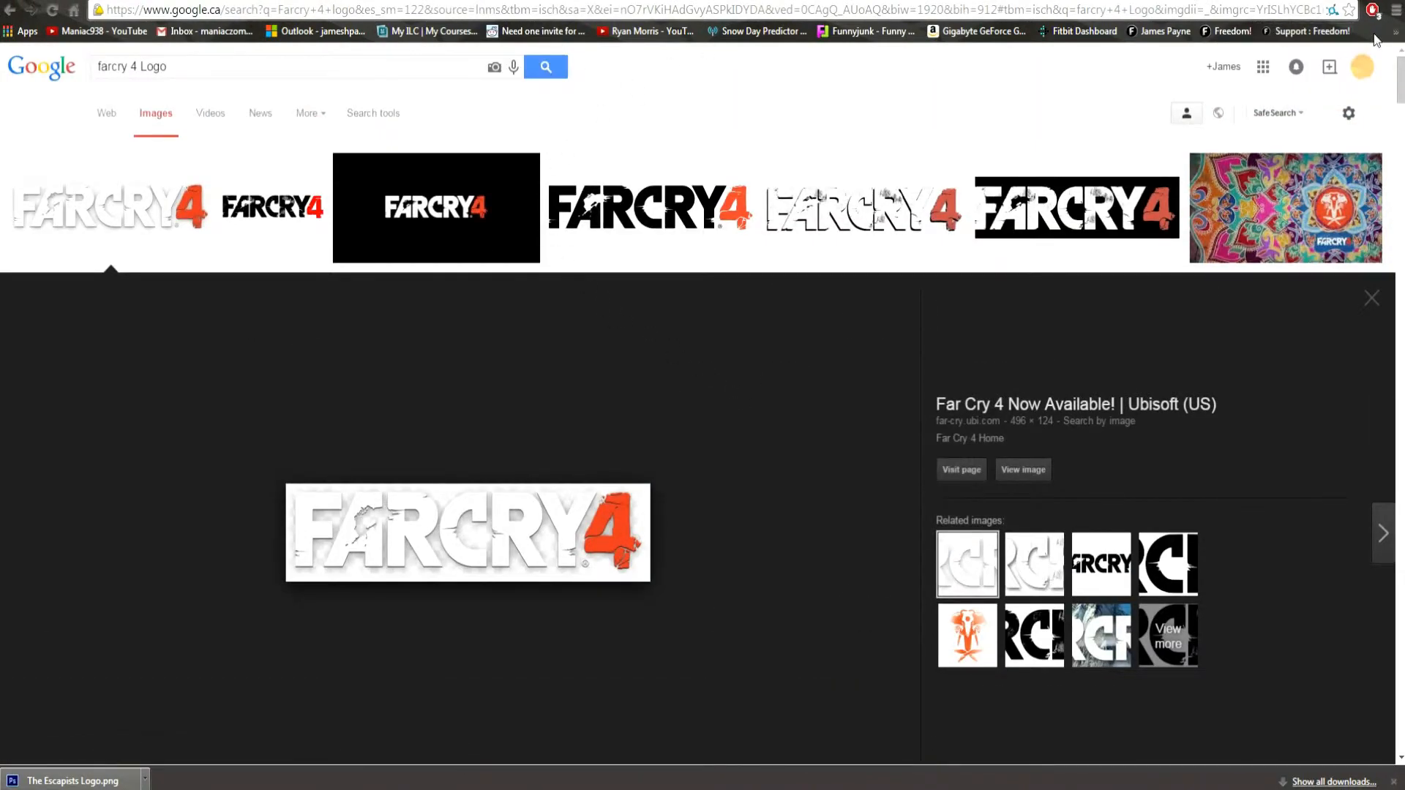
- Switch to Photoshop and place The Escapists Logo.png from the Game Logos folder in Pictures into the Untitled-1 document
{"action": "left_click", "coordinate": [1333, 1]}
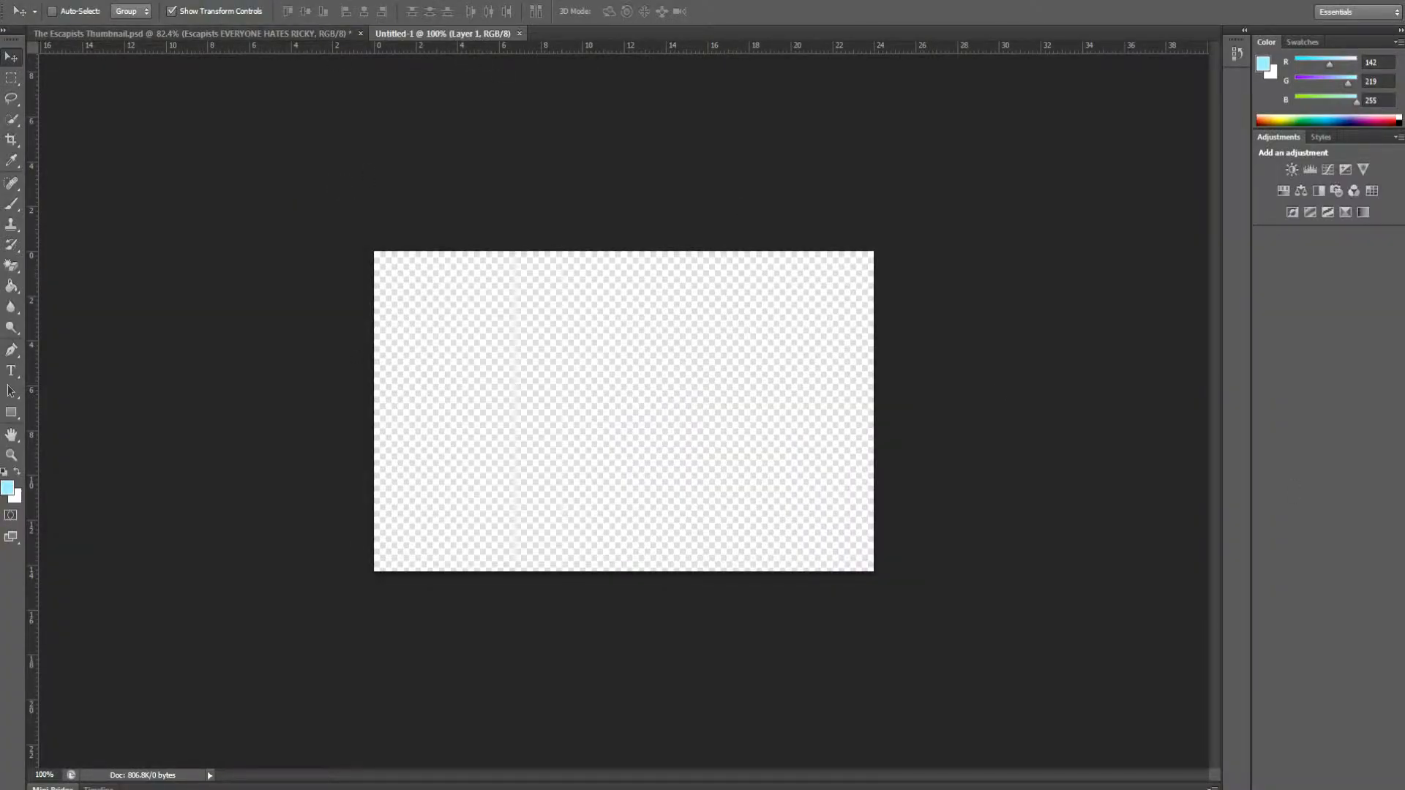
{"action": "left_click", "coordinate": [844, 333]}
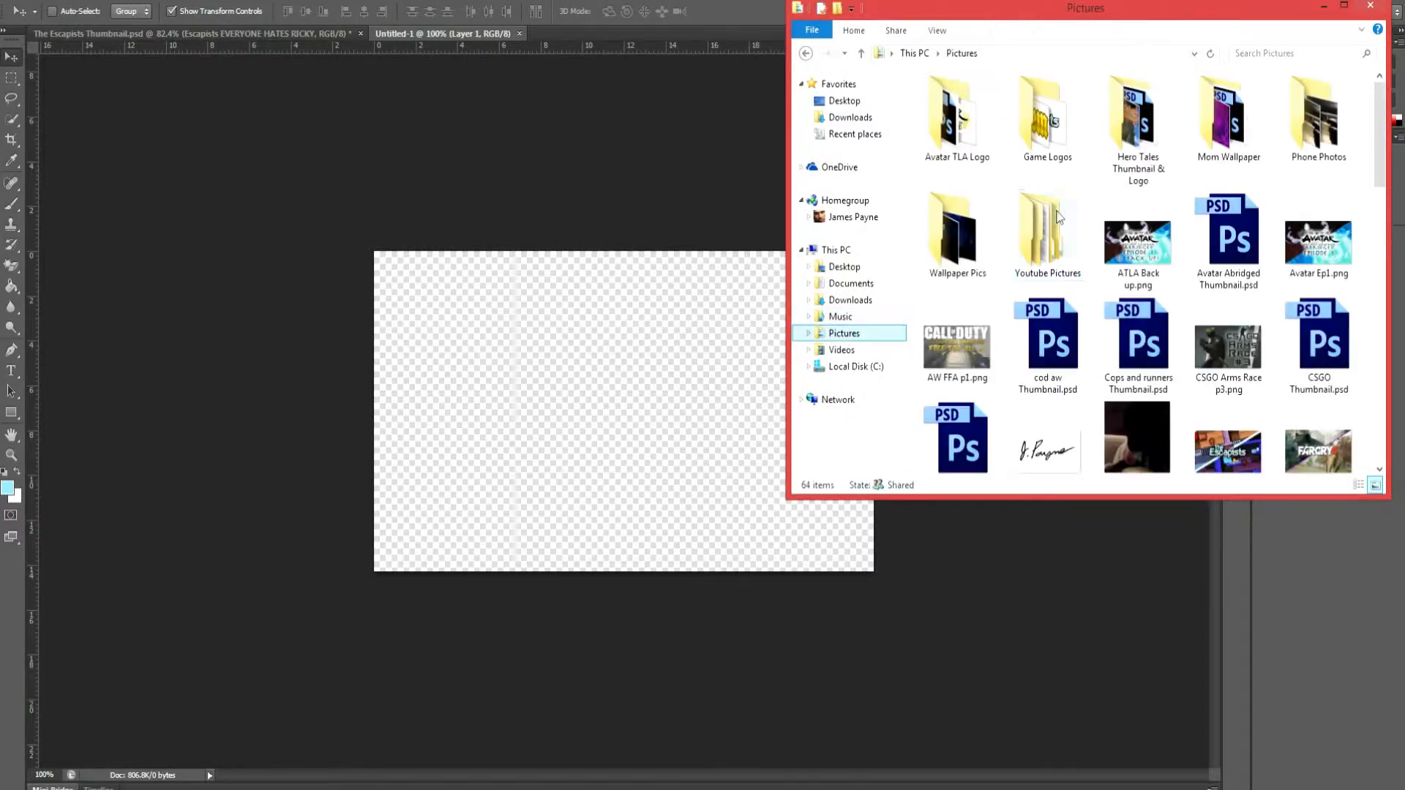
{"action": "double_click", "coordinate": [1048, 121]}
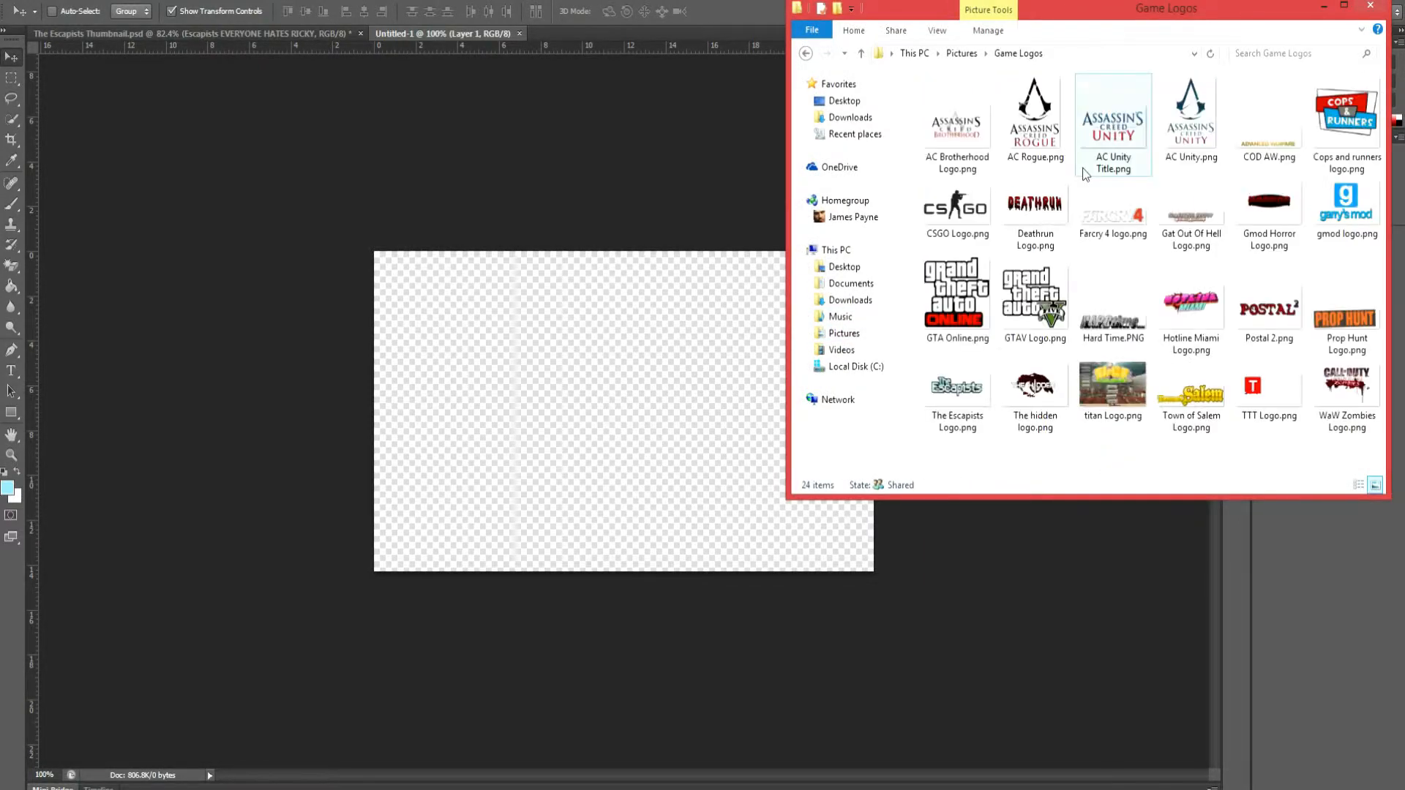
{"action": "left_click", "coordinate": [1086, 173]}
{"action": "left_click_drag", "start_coordinate": [958, 394], "coordinate": [599, 430]}
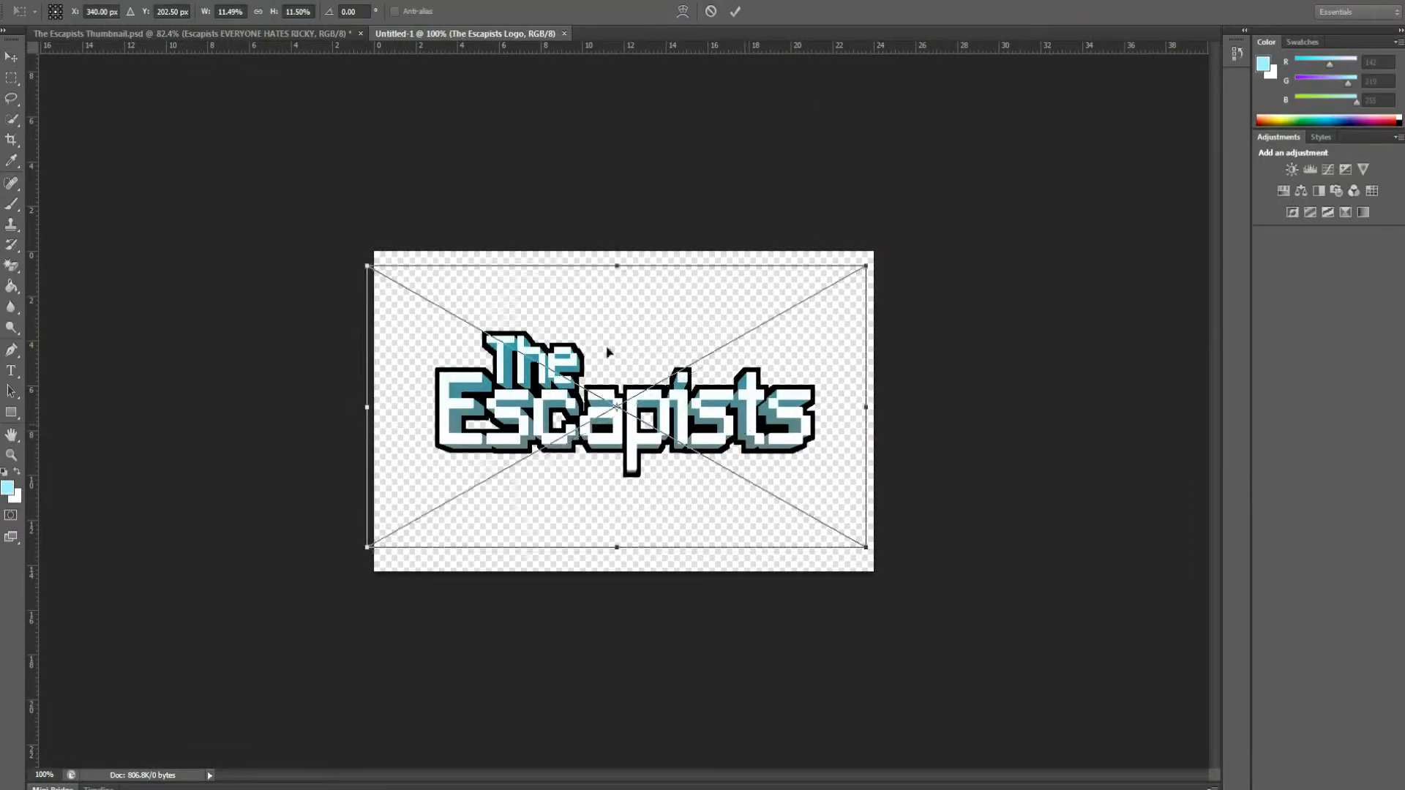
{"action": "key", "text": "Return"}
- Move the Escapists logo past the canvas's upper-left corner, and turn the rulers off and back on
{"action": "left_click_drag", "start_coordinate": [596, 347], "coordinate": [379, 262]}
{"action": "left_click_drag", "start_coordinate": [401, 53], "coordinate": [370, 54]}
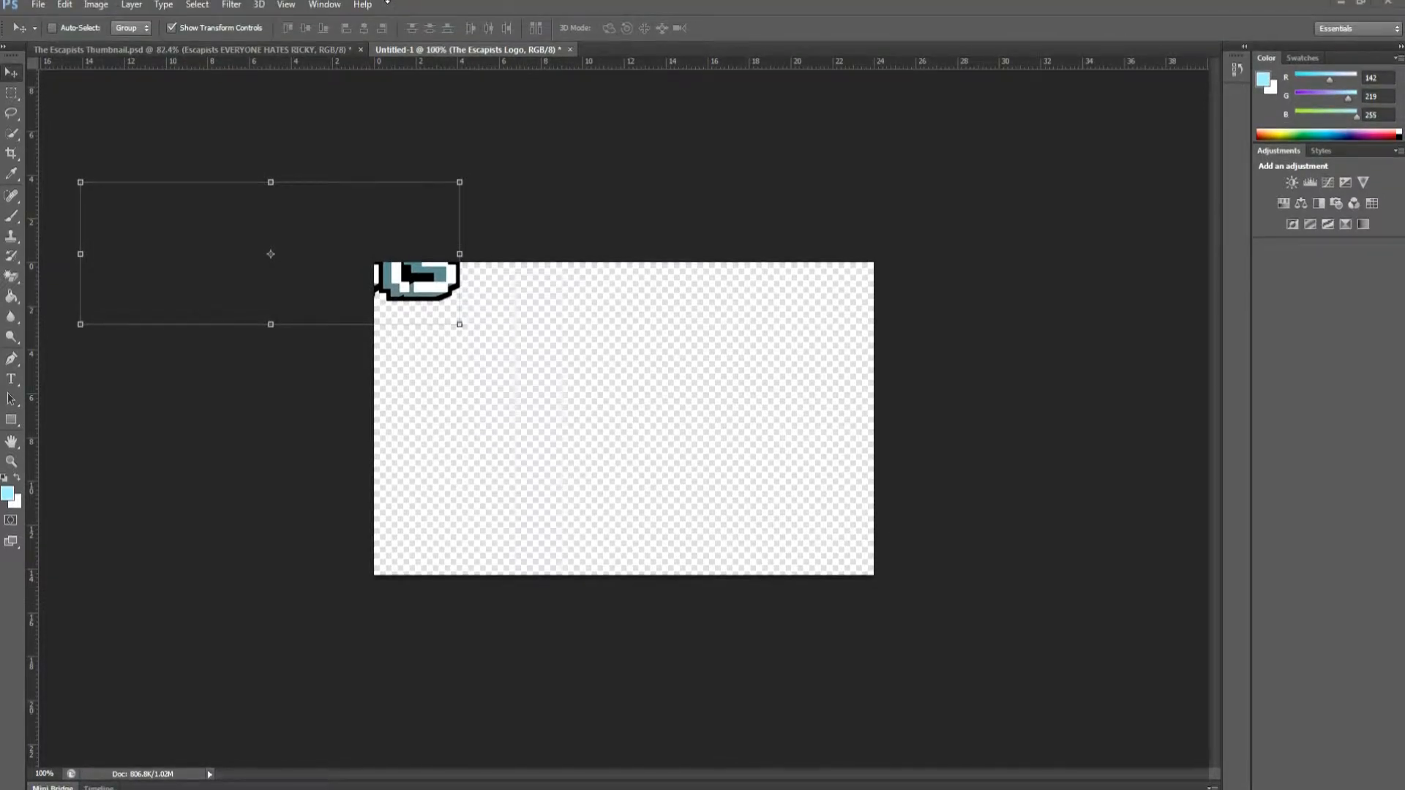
{"action": "left_click", "coordinate": [65, 6]}
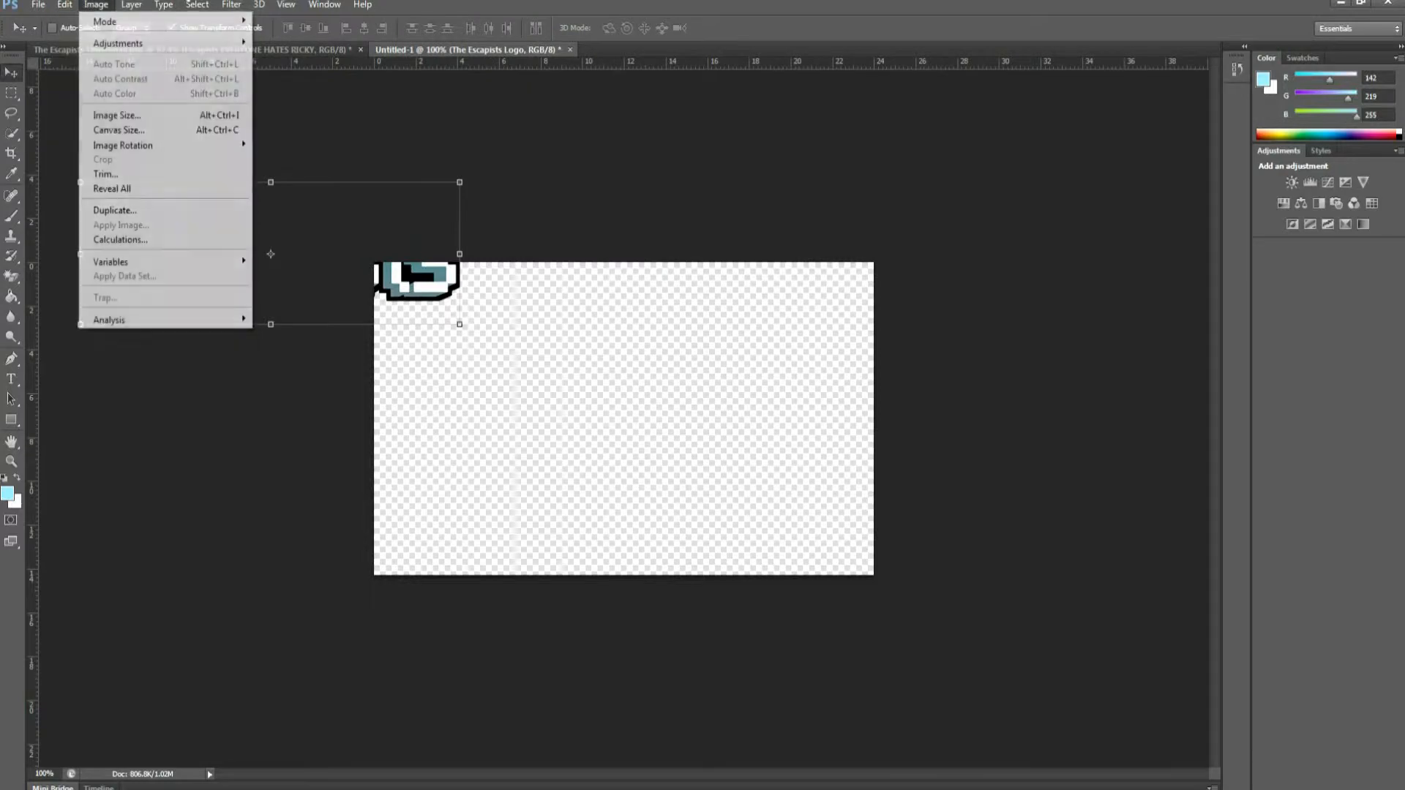
{"action": "mouse_move", "coordinate": [280, 6]}
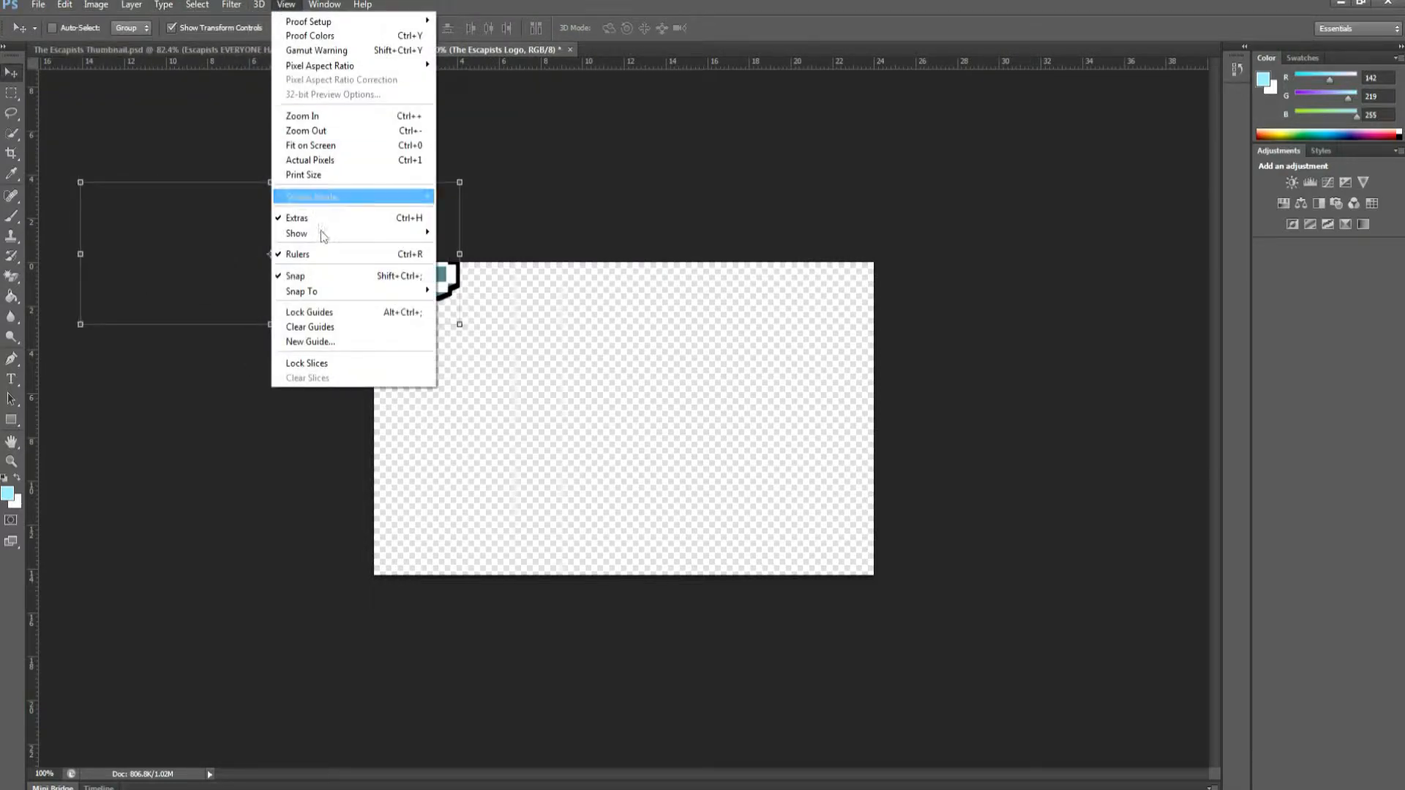
{"action": "left_click", "coordinate": [333, 255]}
{"action": "left_click", "coordinate": [285, 6]}
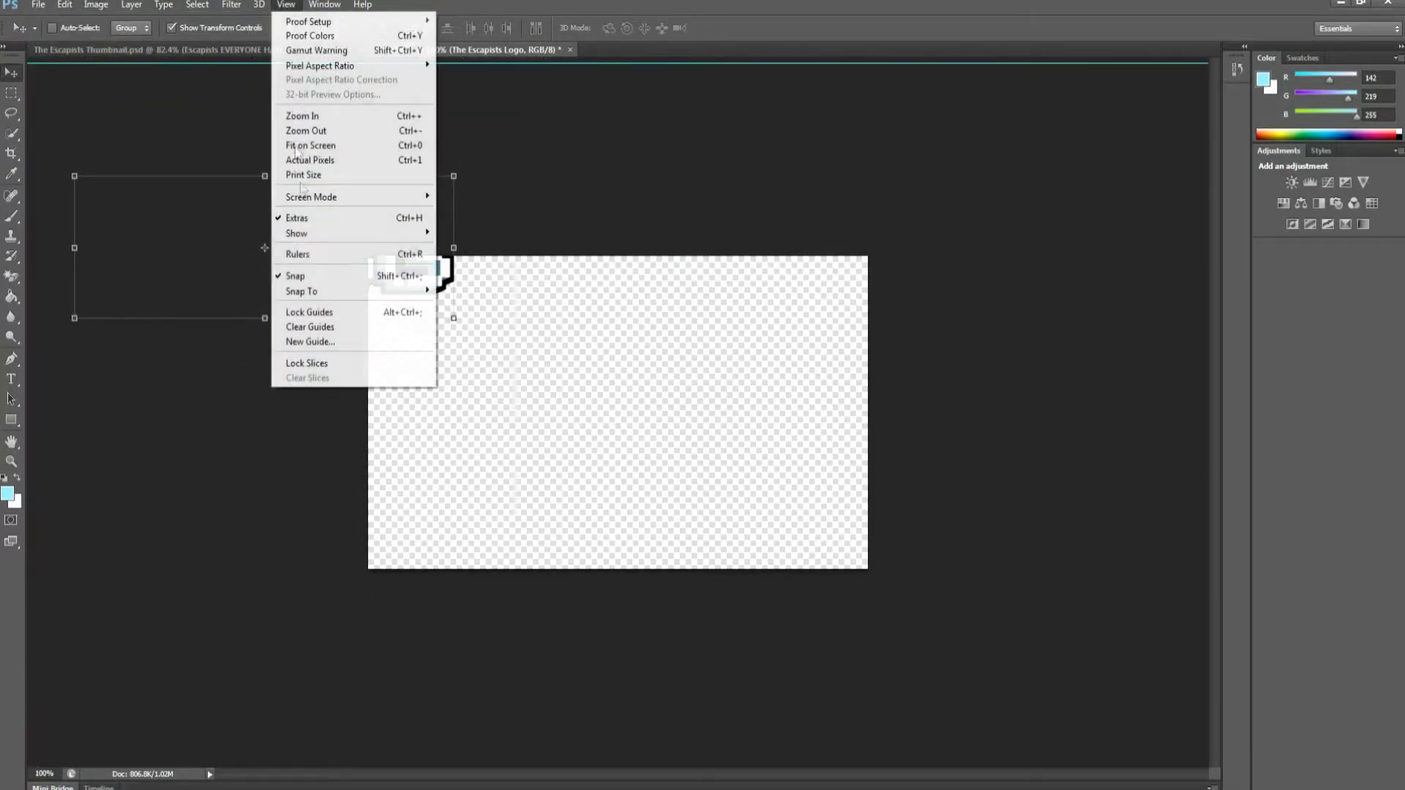
{"action": "left_click", "coordinate": [310, 256]}
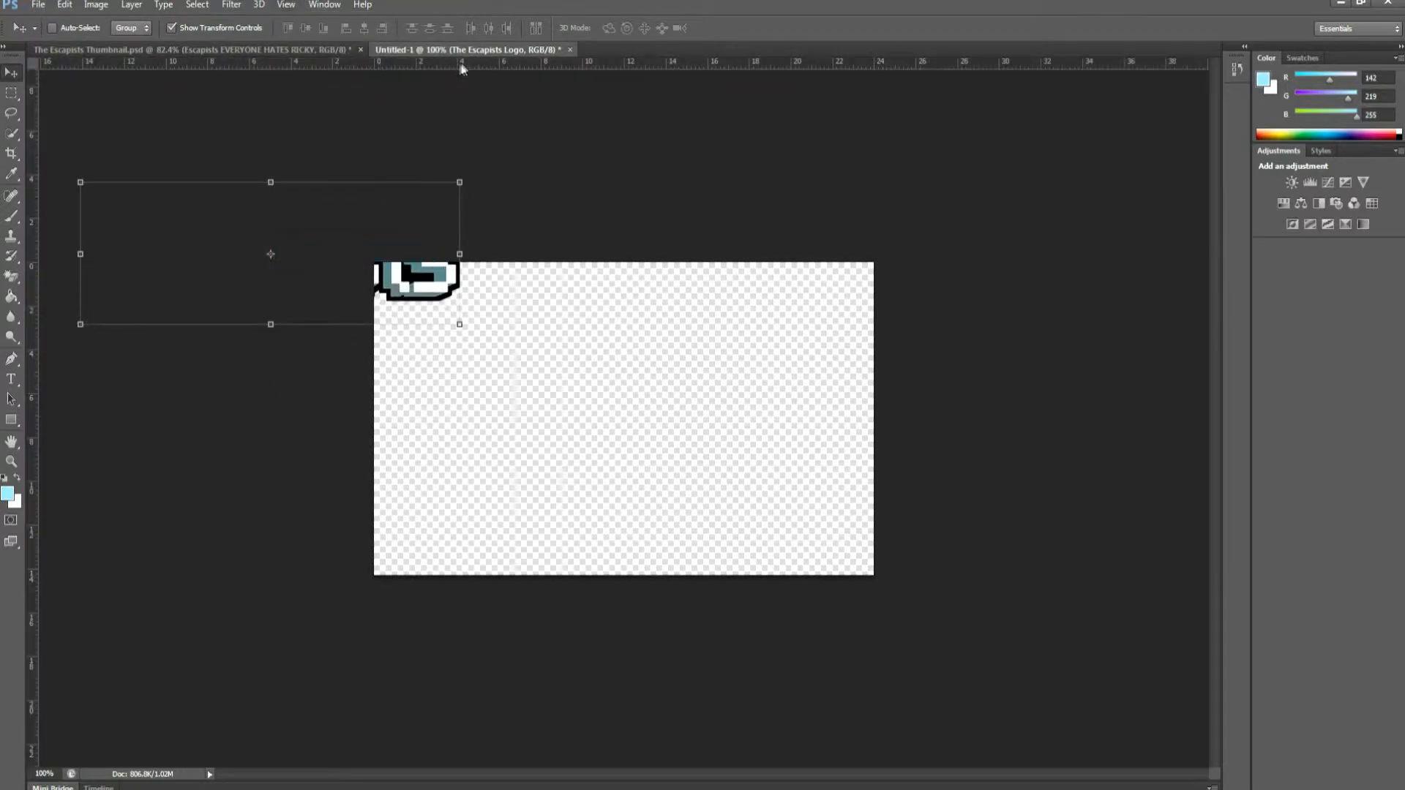
- Add a horizontal and a vertical guide through the canvas centre and centre the Escapists logo on their crossing
{"action": "left_click_drag", "start_coordinate": [449, 62], "coordinate": [419, 419]}
{"action": "left_click_drag", "start_coordinate": [31, 336], "coordinate": [624, 351]}
{"action": "left_click_drag", "start_coordinate": [312, 248], "coordinate": [659, 387]}
{"action": "mouse_move", "coordinate": [679, 388]}
{"action": "left_mouse_down"}
{"action": "mouse_move", "coordinate": [683, 405]}
{"action": "mouse_move", "coordinate": [662, 406]}
{"action": "mouse_move", "coordinate": [703, 391]}
{"action": "left_mouse_up"}
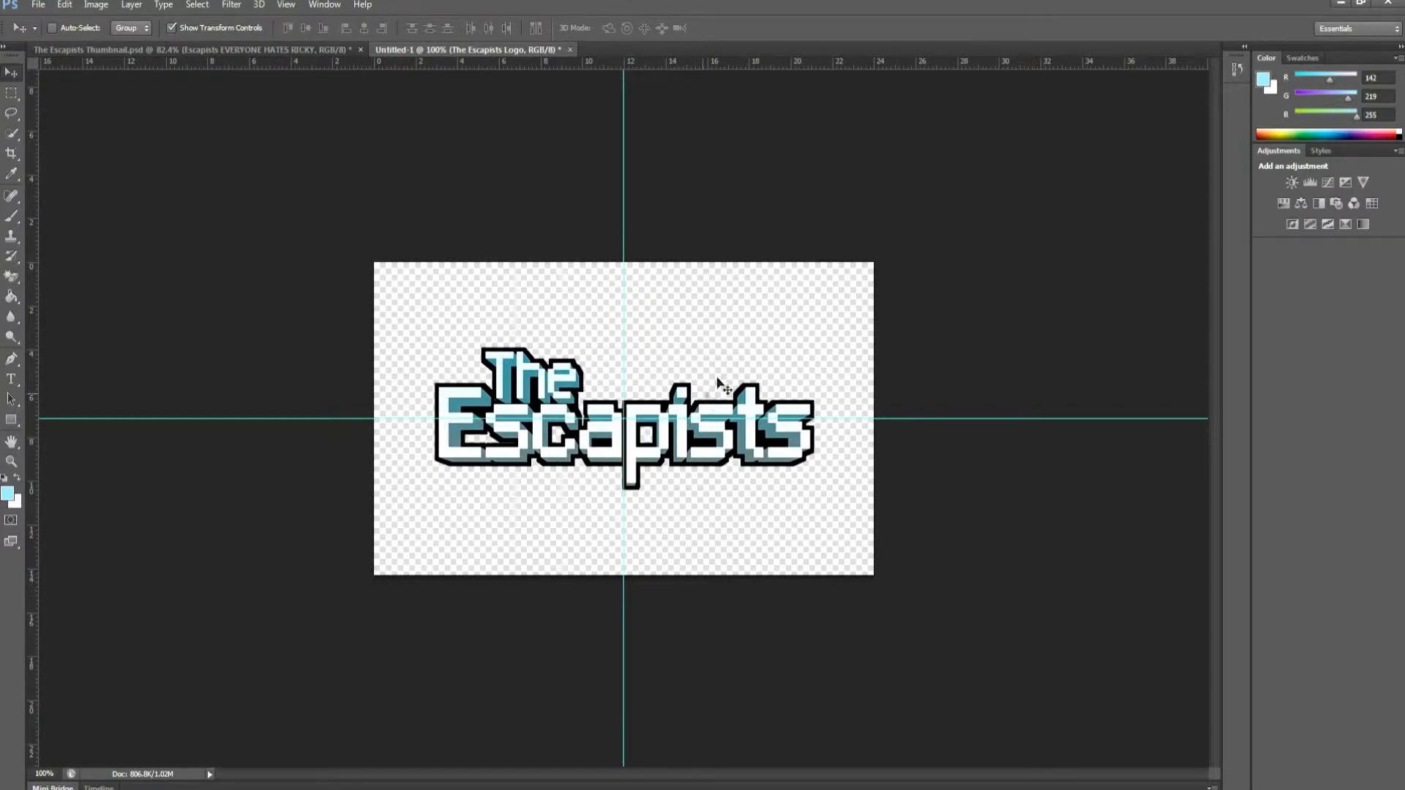
{"action": "left_click", "coordinate": [814, 349]}
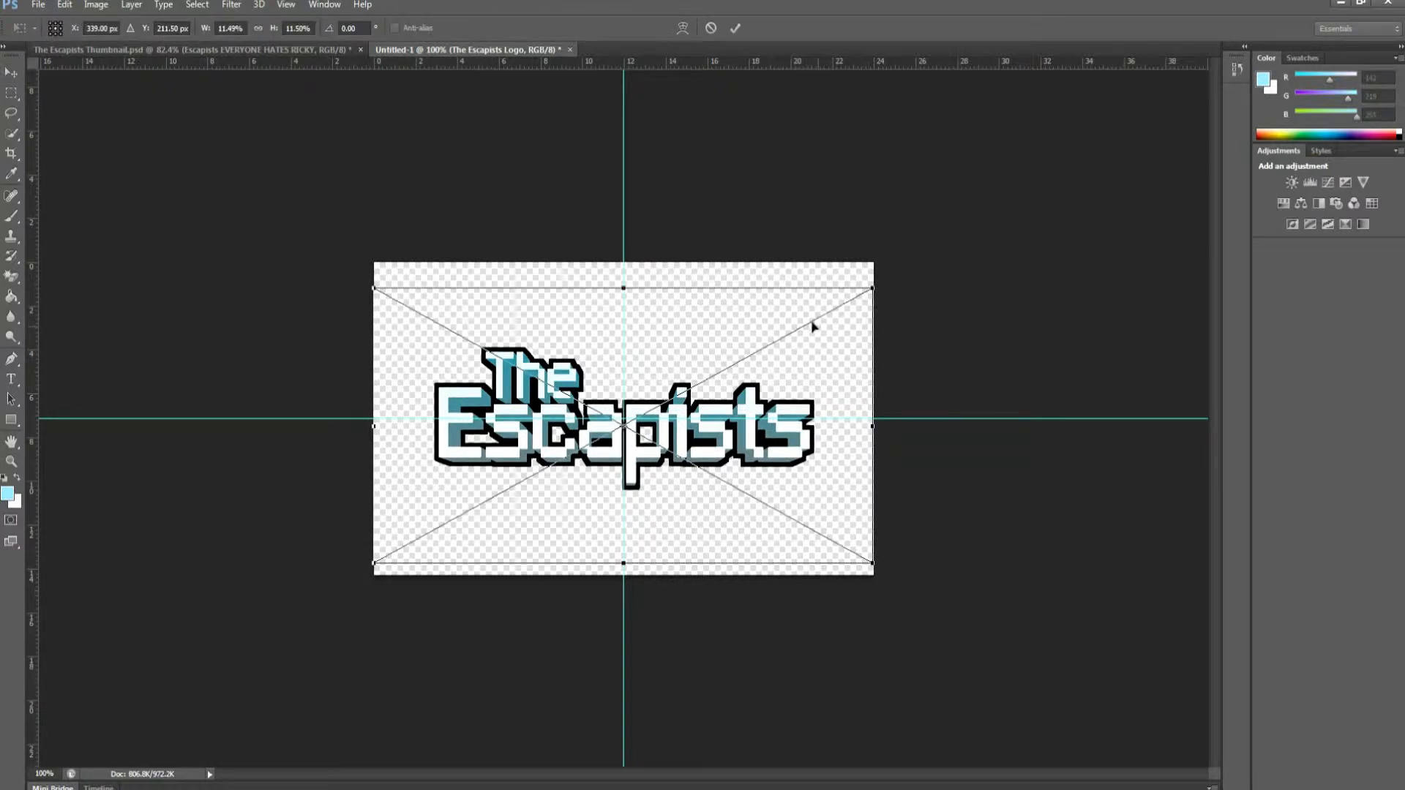
{"action": "key", "text": "Return"}
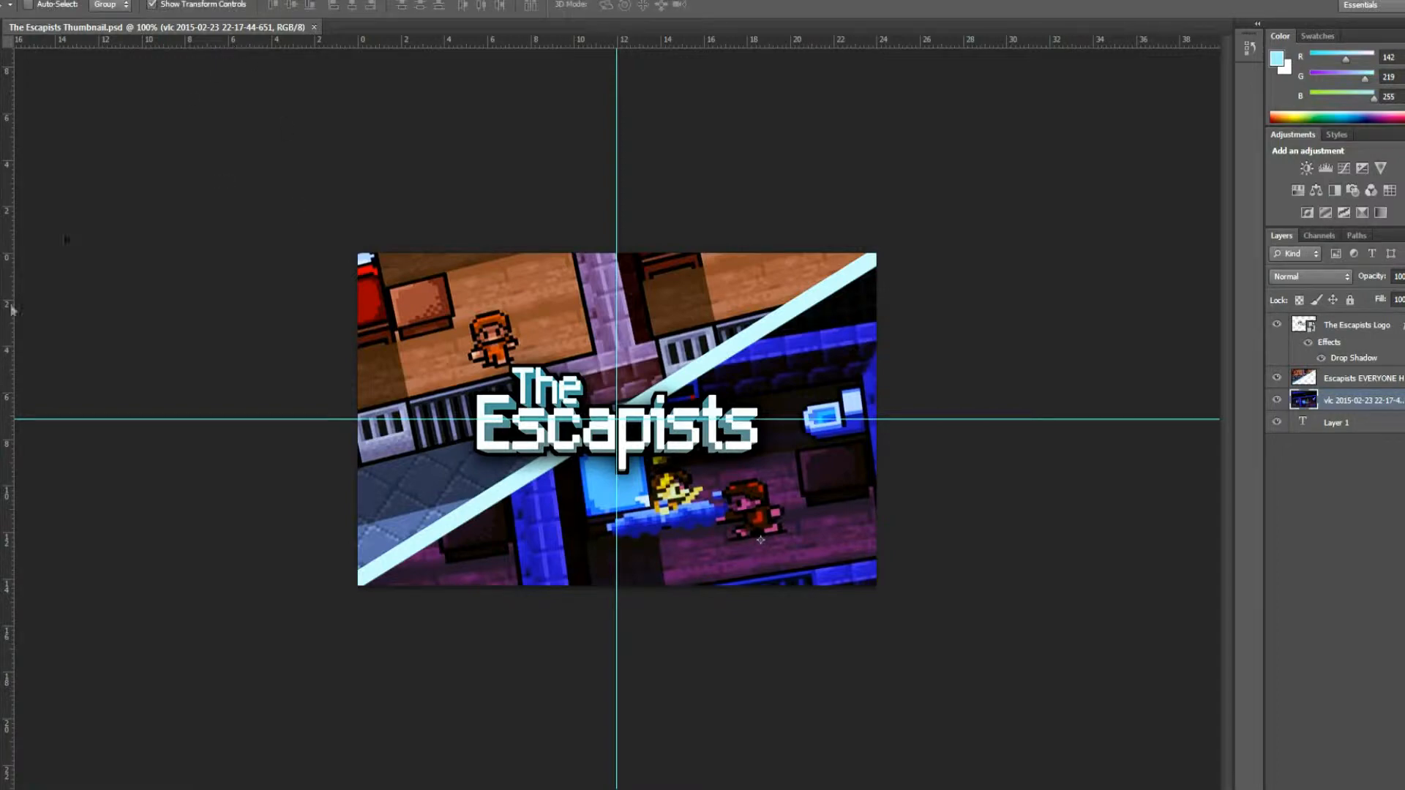
- Try to scale the blue vlc background layer of The Escapists Thumbnail.psd down slightly from its upper-left corner
{"action": "key", "text": "z"}
{"action": "left_click_drag", "start_coordinate": [713, 374], "coordinate": [633, 371]}
{"action": "key", "text": "v"}
{"action": "key", "text": "alt+i"}
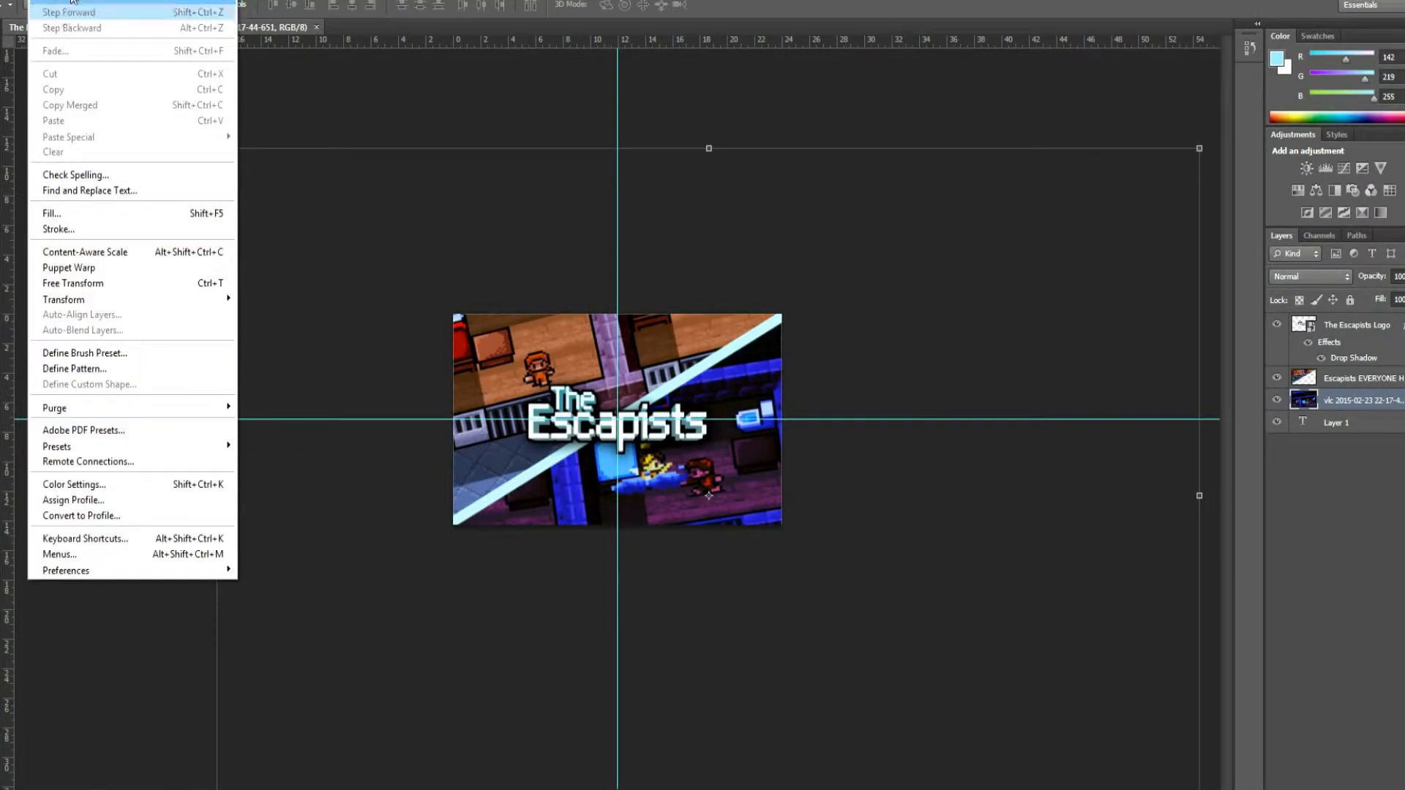
{"action": "left_click", "coordinate": [1010, 156]}
{"action": "mouse_move", "coordinate": [218, 149]}
{"action": "left_mouse_down"}
{"action": "mouse_move", "coordinate": [470, 229]}
{"action": "mouse_move", "coordinate": [237, 154]}
{"action": "left_mouse_up"}
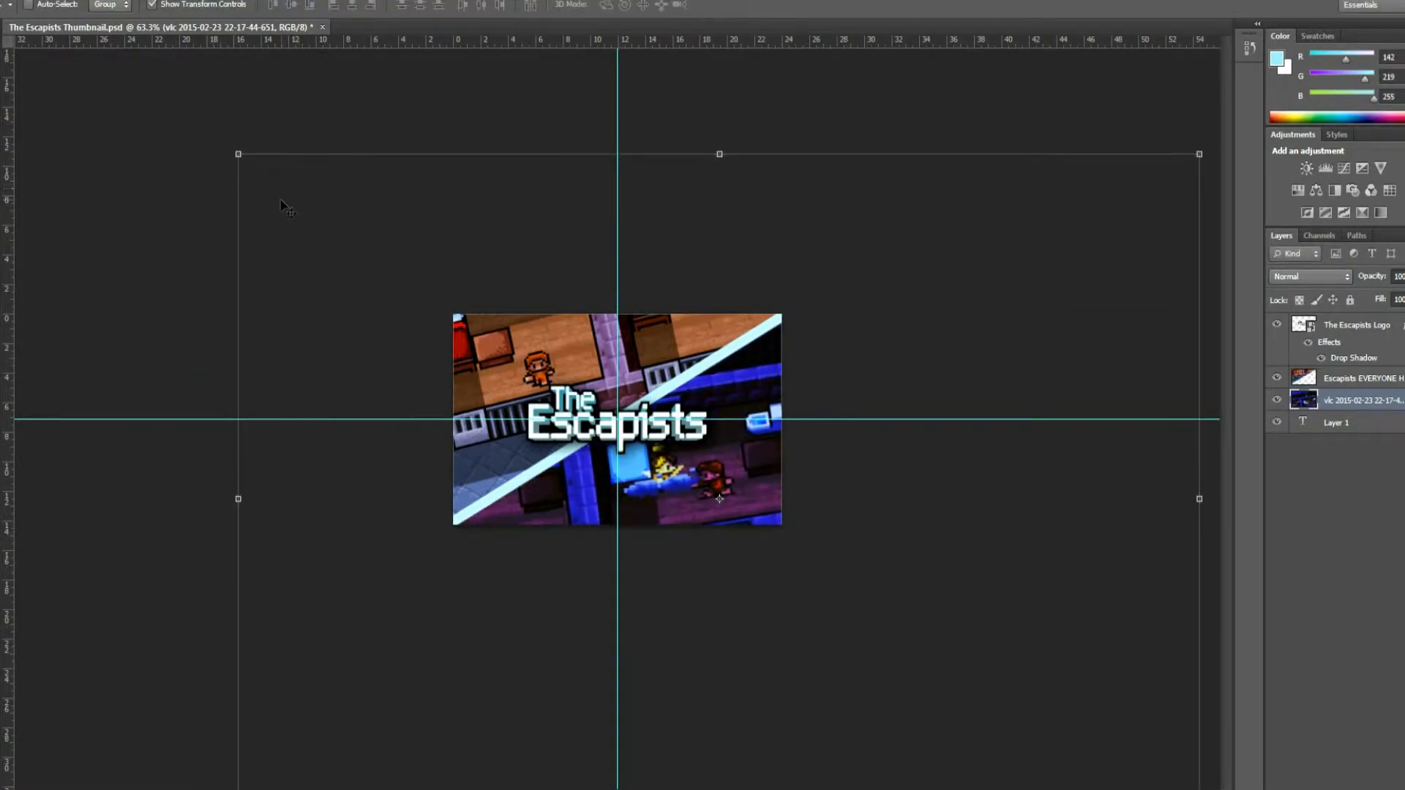
{"action": "key", "text": "Escape"}
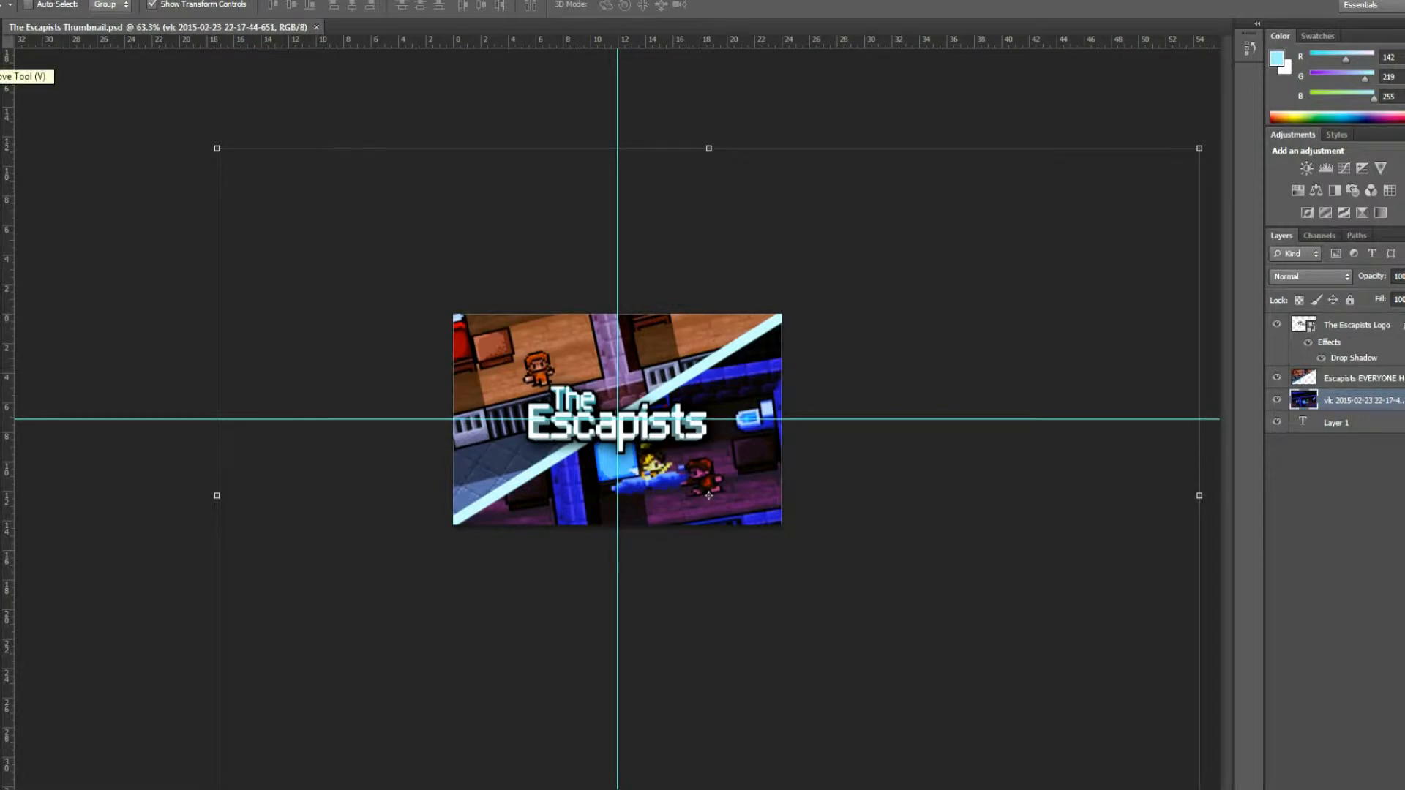
- Turn the transform controls on the selected layer off and back on several times
{"action": "left_click", "coordinate": [153, 5]}
{"action": "left_click", "coordinate": [152, 6]}
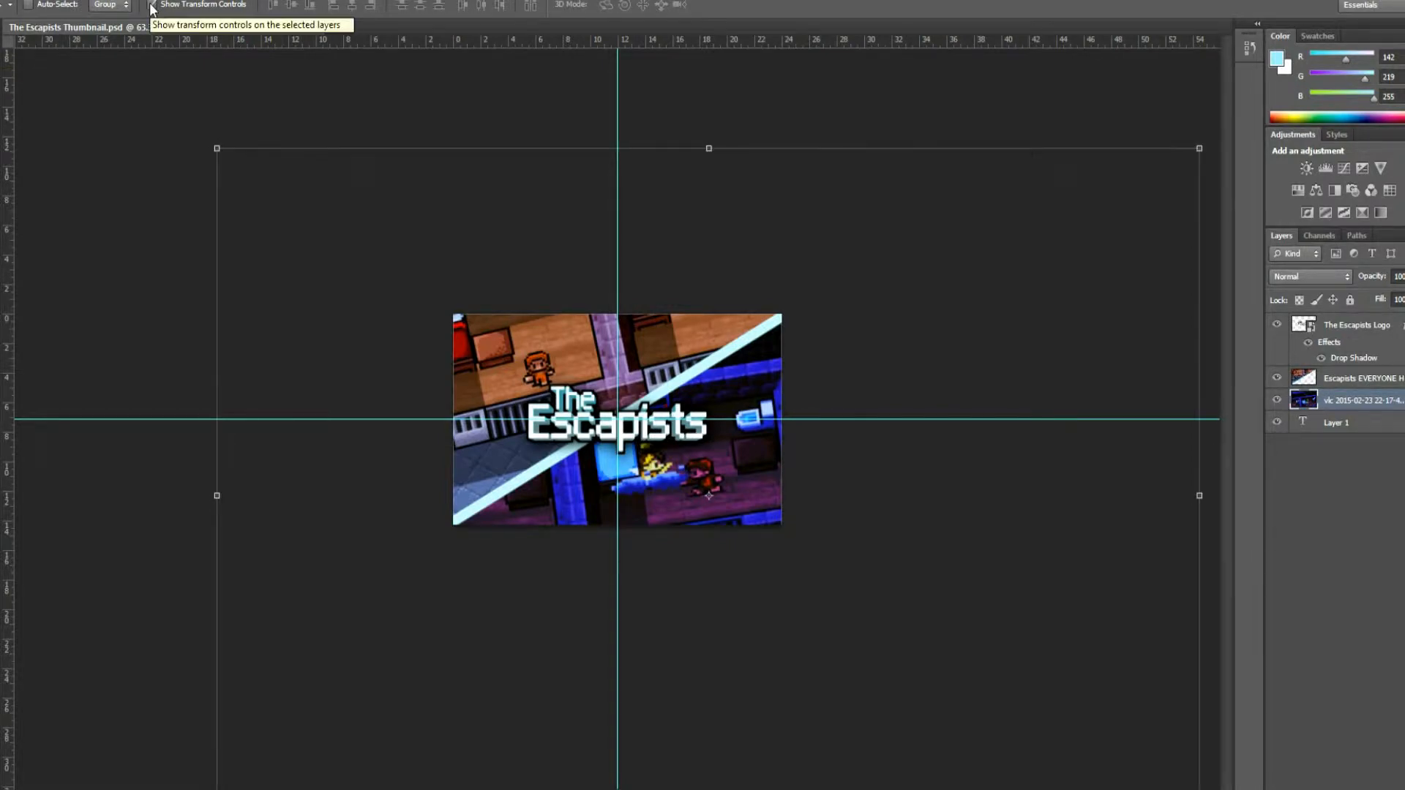
{"action": "left_click", "coordinate": [152, 6]}
{"action": "left_click", "coordinate": [152, 5]}
{"action": "left_click", "coordinate": [151, 5]}
{"action": "left_click", "coordinate": [152, 5]}
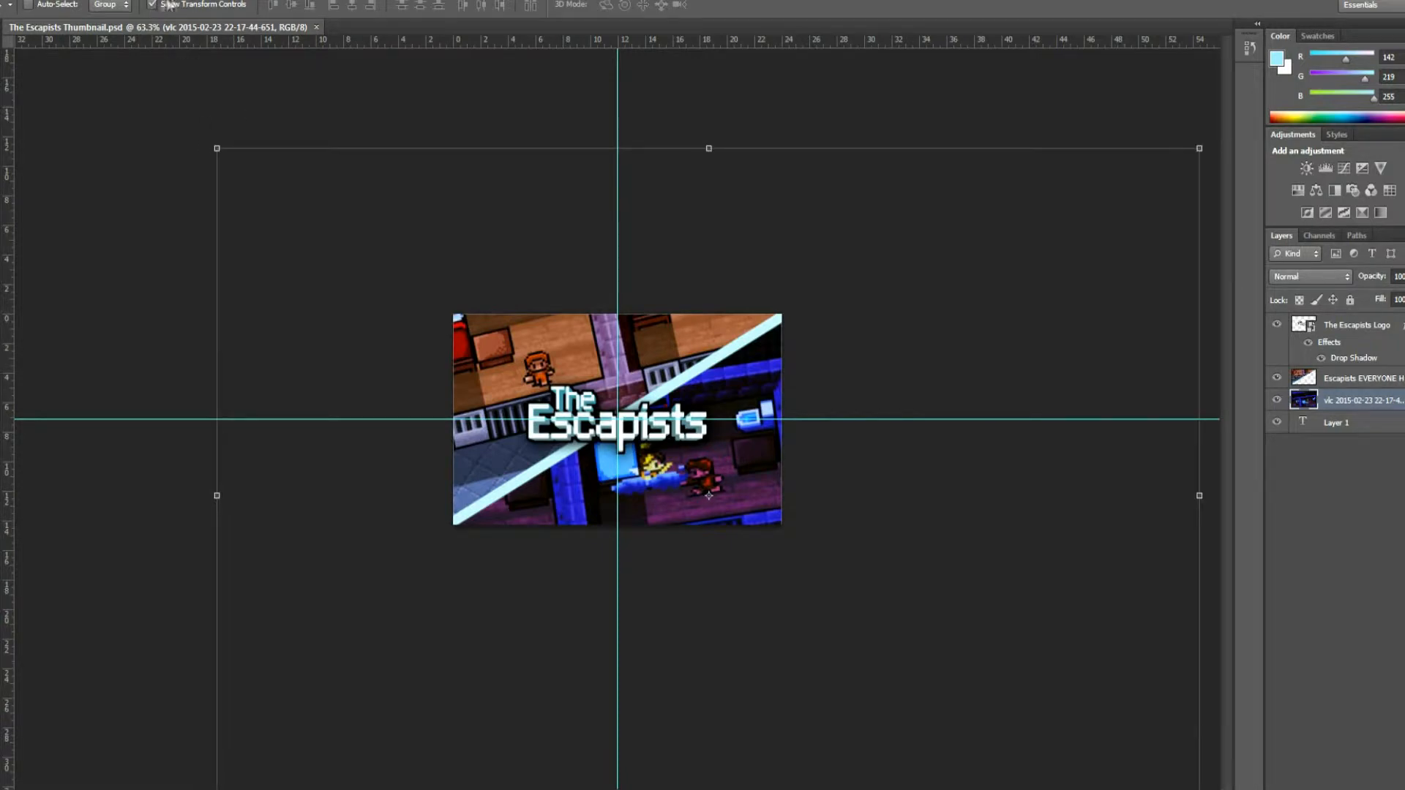
{"action": "left_click", "coordinate": [155, 5]}
{"action": "left_click", "coordinate": [155, 5]}
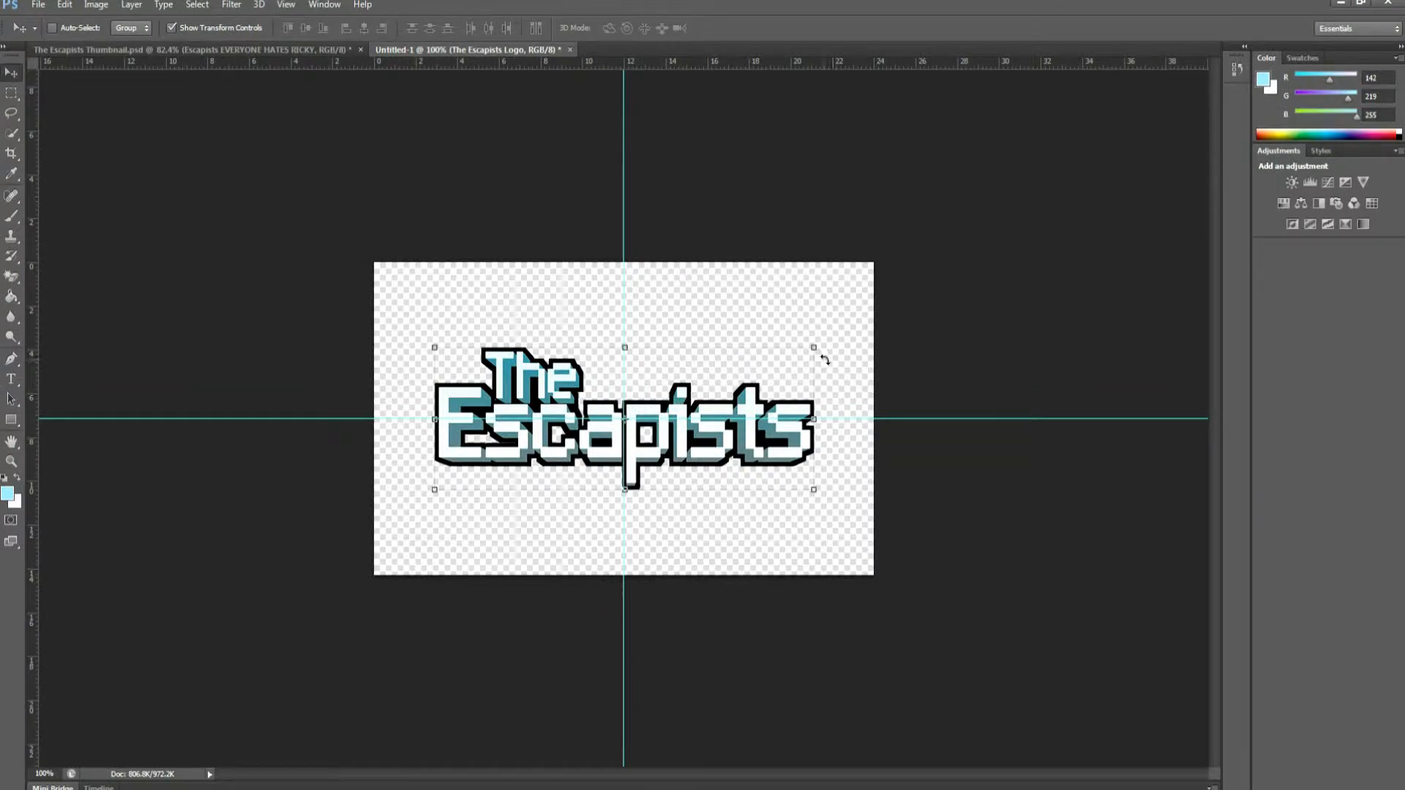
- Try to rotate the Escapists logo in the Untitled-1 document, and cancel the transform
{"action": "left_click", "coordinate": [825, 344]}
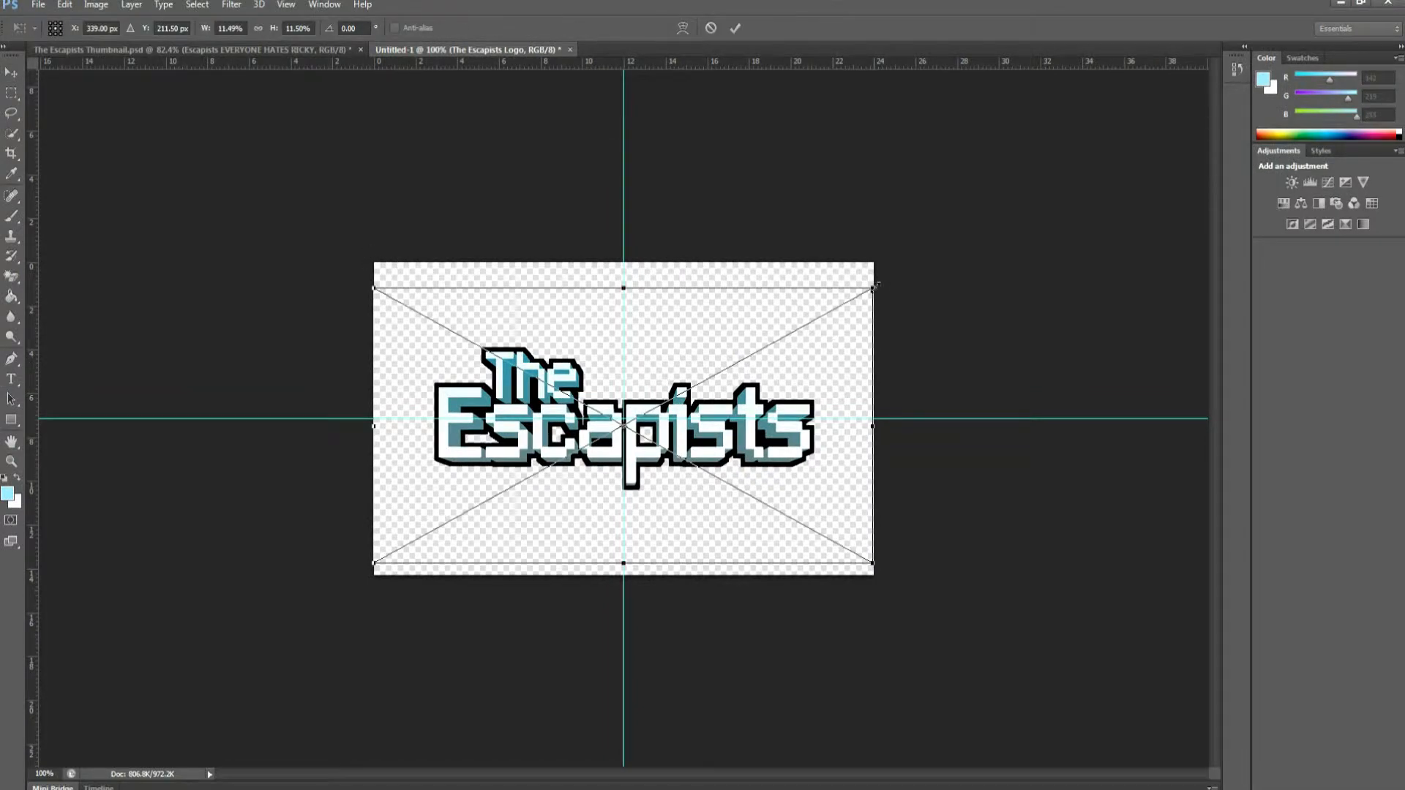
{"action": "key", "text": "Return"}
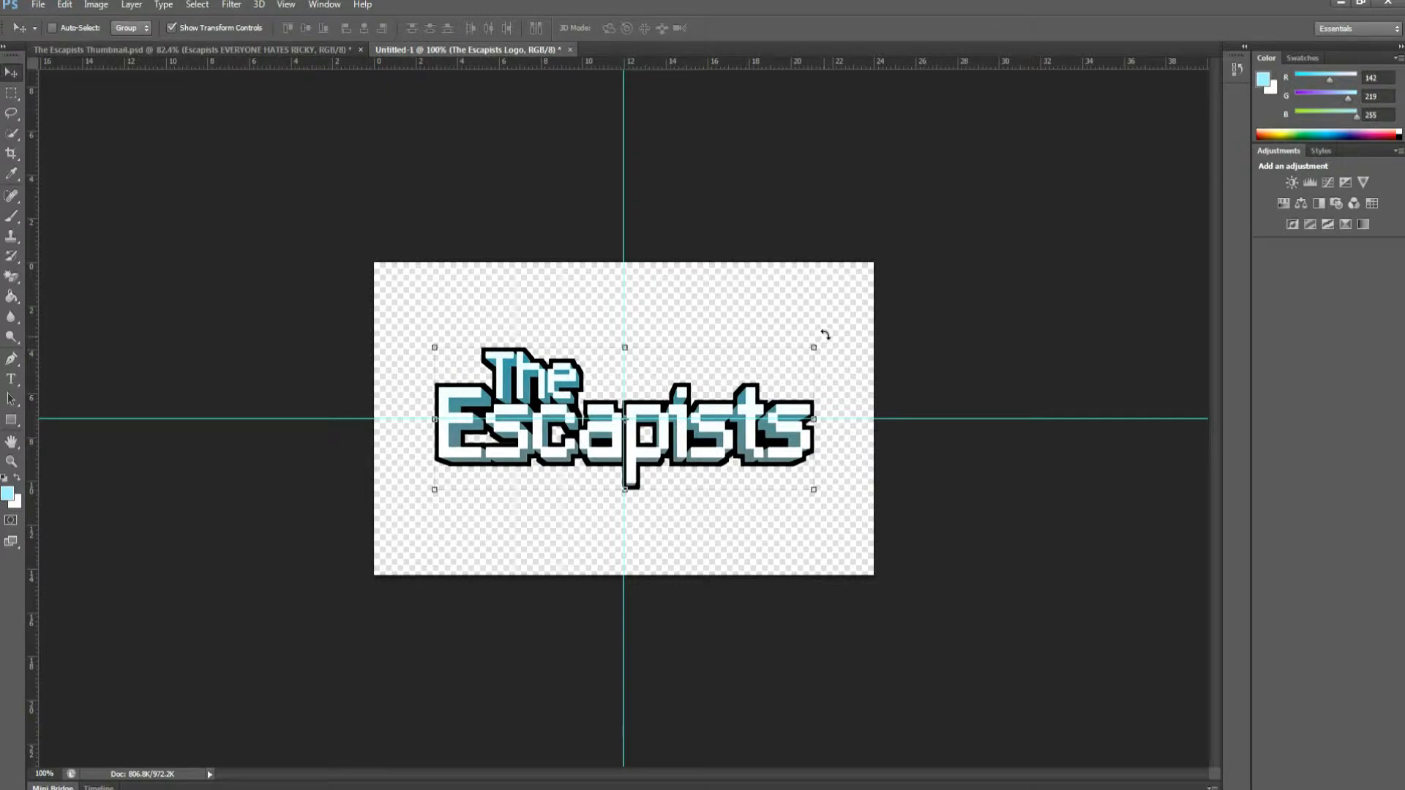
{"action": "left_click", "coordinate": [825, 334]}
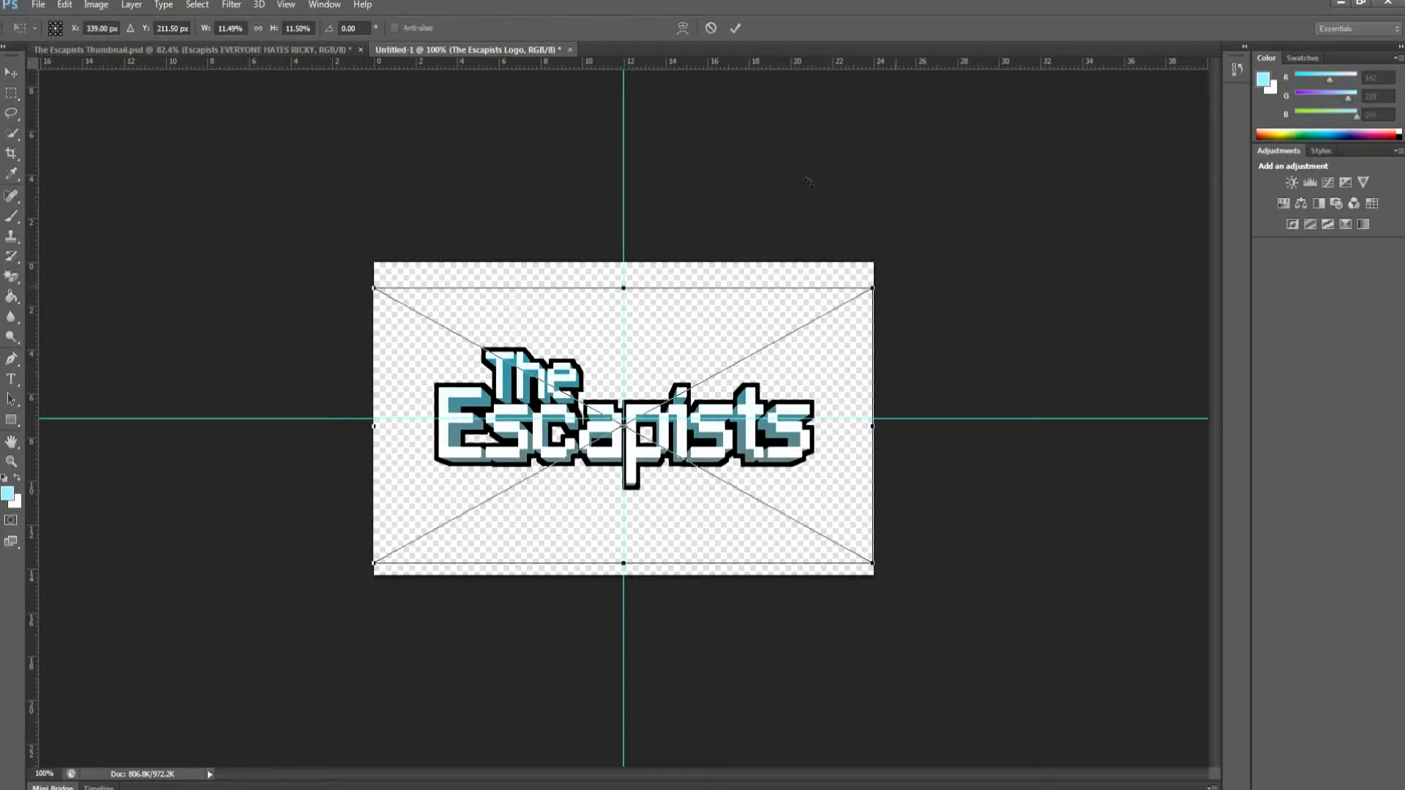
{"action": "left_click_drag", "start_coordinate": [807, 180], "coordinate": [933, 206]}
{"action": "left_click_drag", "start_coordinate": [853, 254], "coordinate": [797, 295]}
{"action": "key", "text": "ctrl+z"}
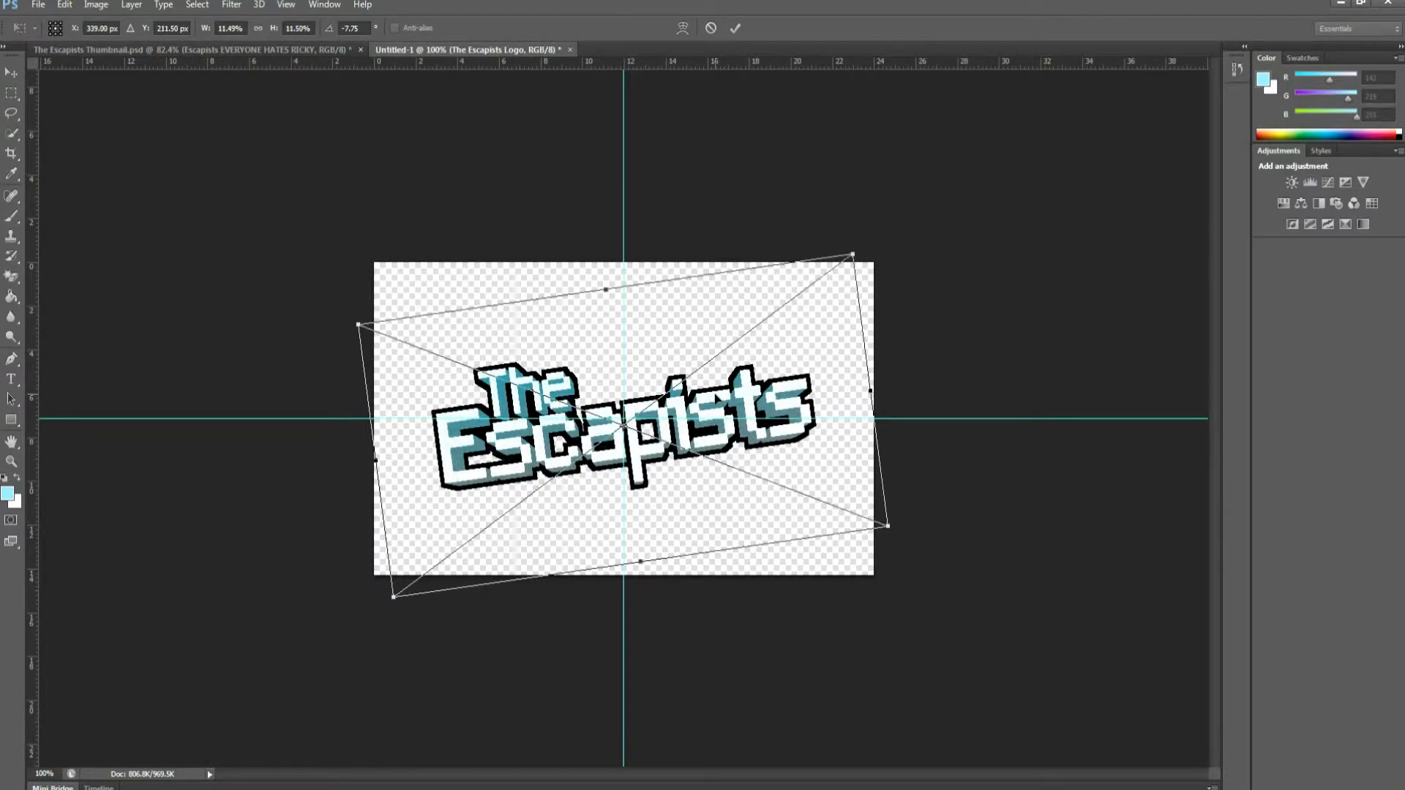
{"action": "key", "text": "Escape"}
- Scale the Escapists logo down to about 8.5% and move it back onto the crossing of the two centre guides
{"action": "left_click", "coordinate": [817, 345]}
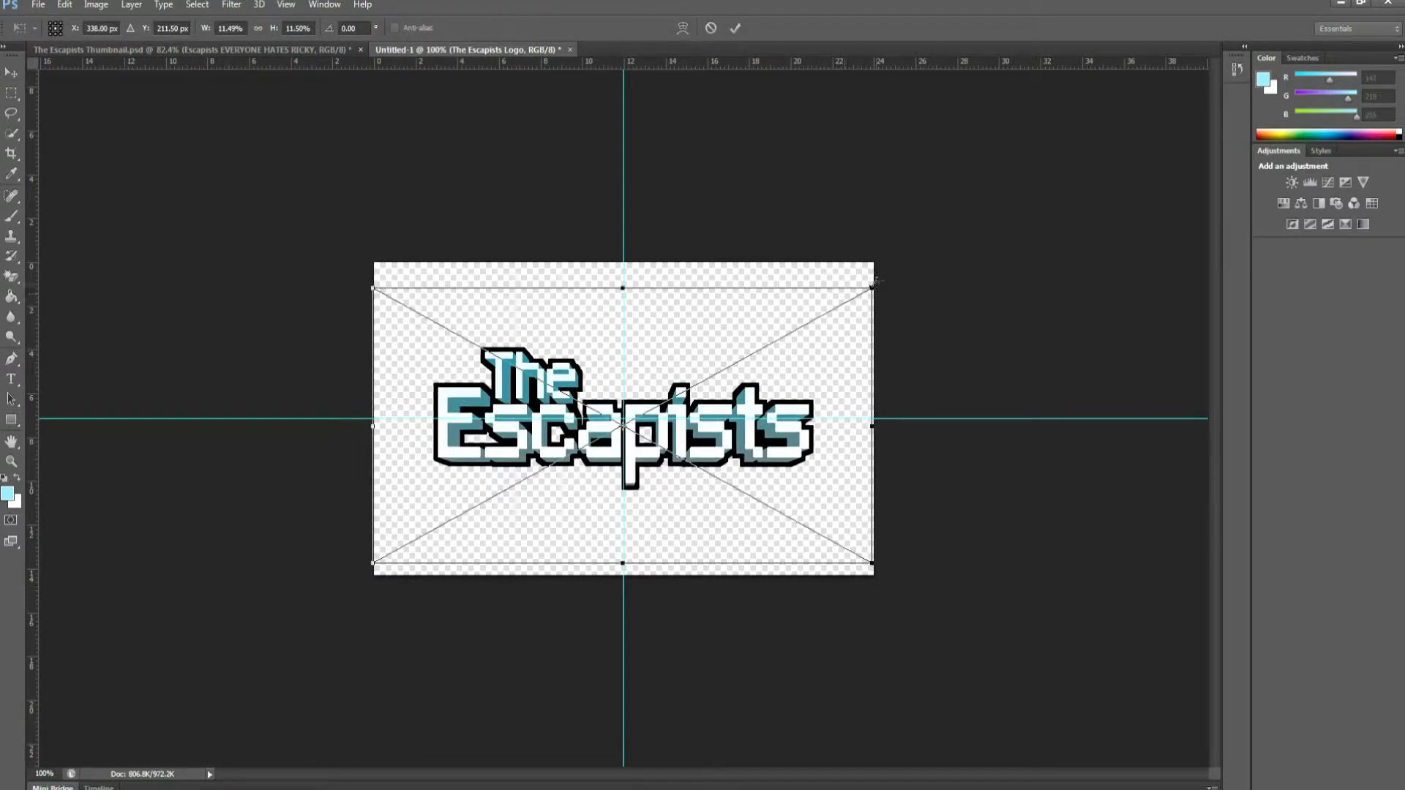
{"action": "left_click_drag", "start_coordinate": [876, 280], "coordinate": [781, 335]}
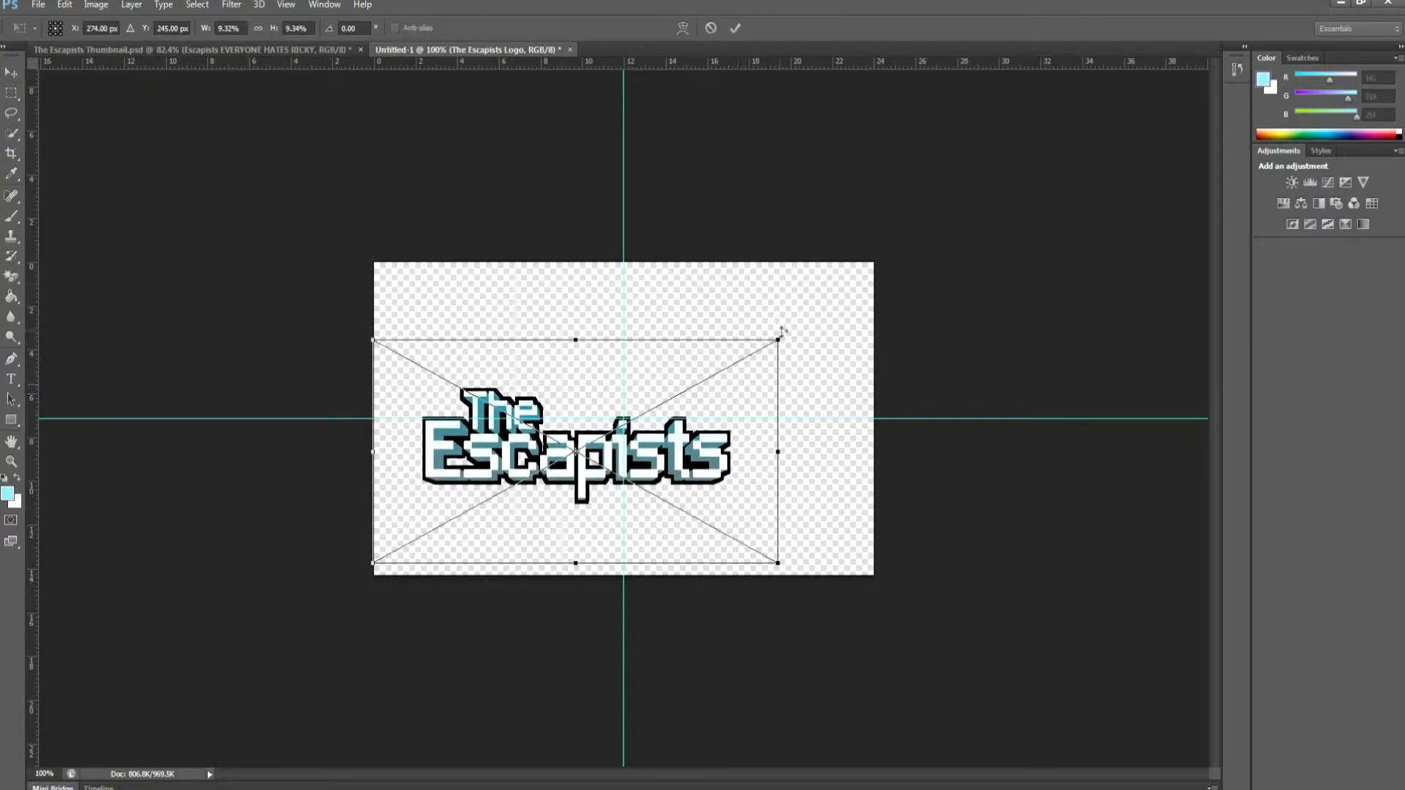
{"action": "left_click_drag", "start_coordinate": [754, 347], "coordinate": [736, 363]}
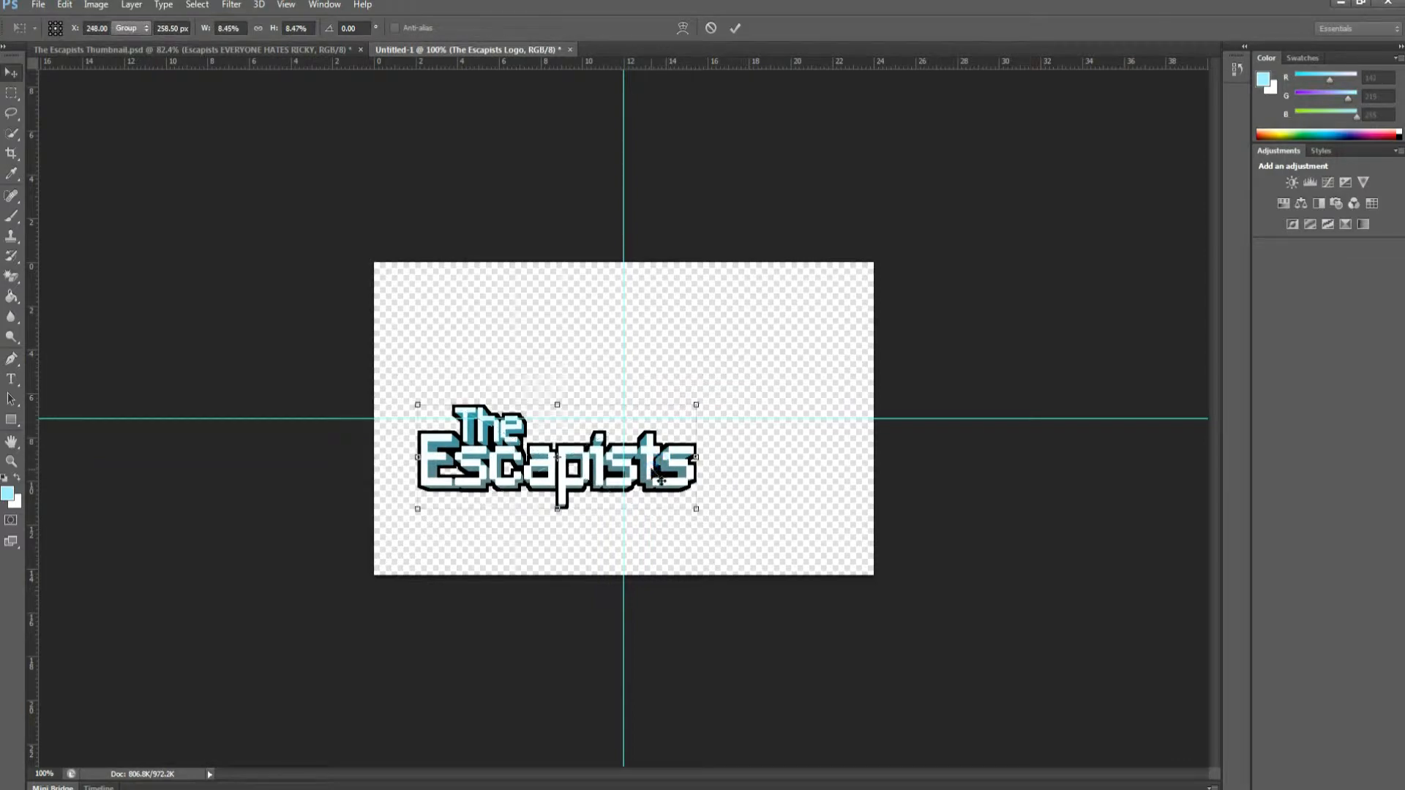
{"action": "key", "text": "Return"}
{"action": "left_click_drag", "start_coordinate": [710, 440], "coordinate": [762, 450]}
- Display the Layers panel for the Untitled-1 document
{"action": "left_click", "coordinate": [11, 461]}
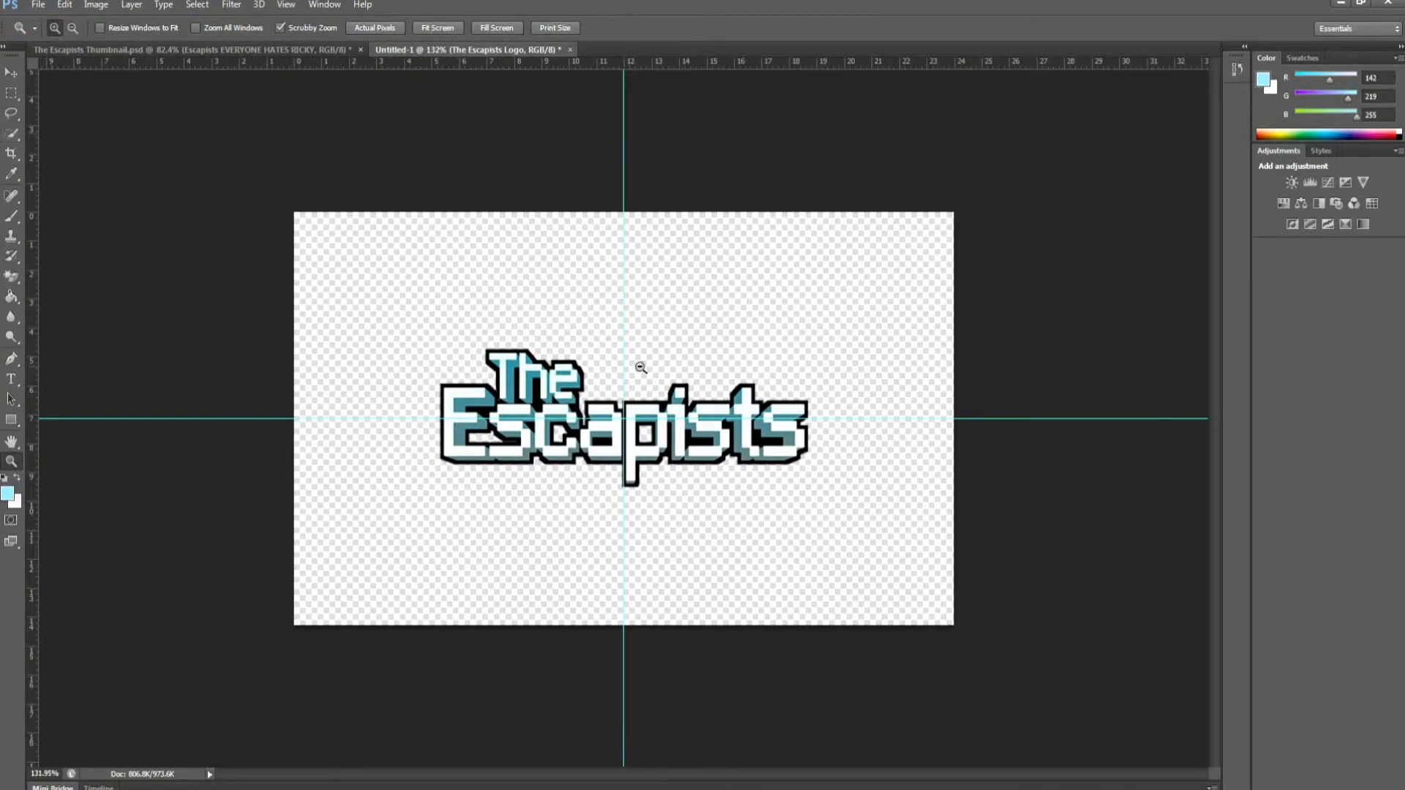
{"action": "left_click_drag", "start_coordinate": [639, 366], "coordinate": [642, 365]}
{"action": "left_click", "coordinate": [285, 5]}
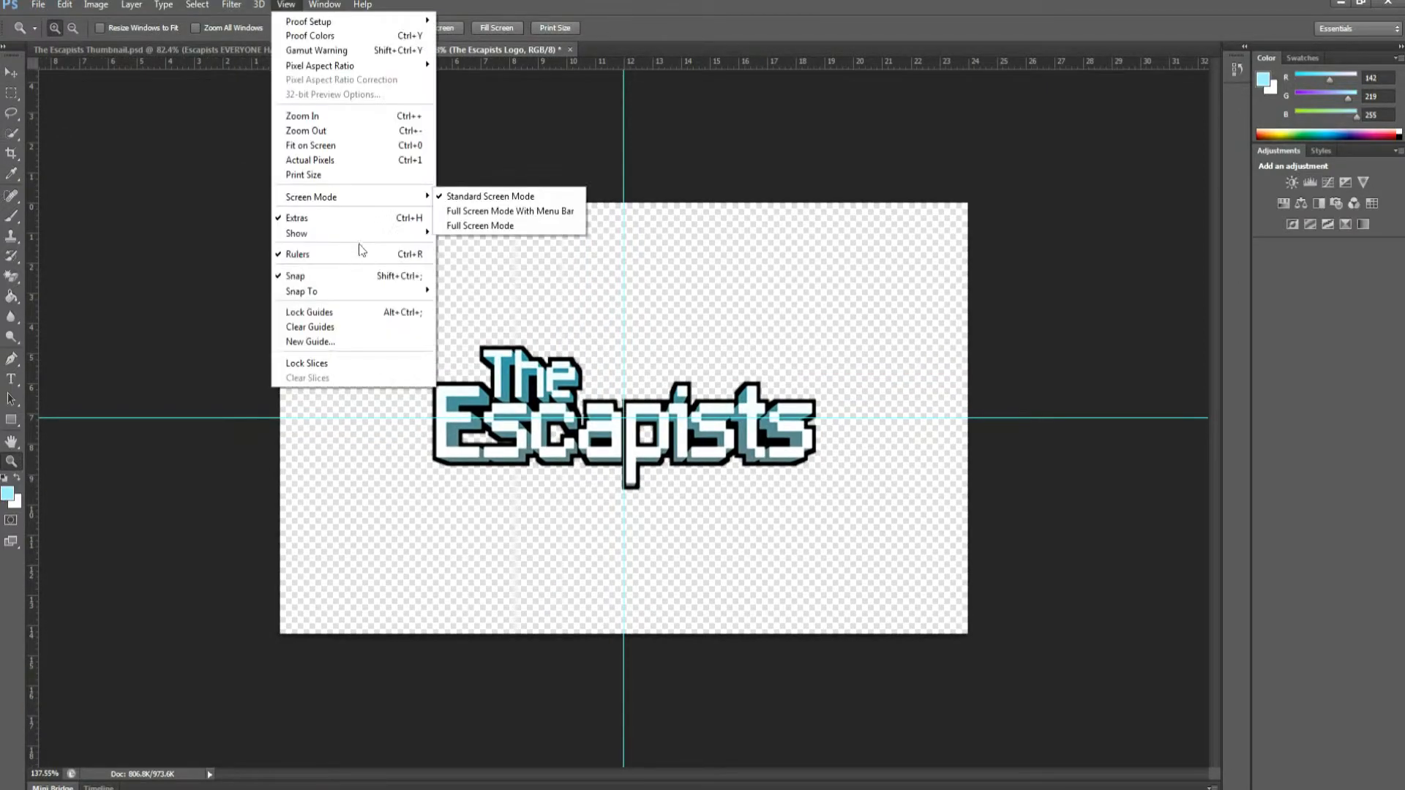
{"action": "mouse_move", "coordinate": [361, 234]}
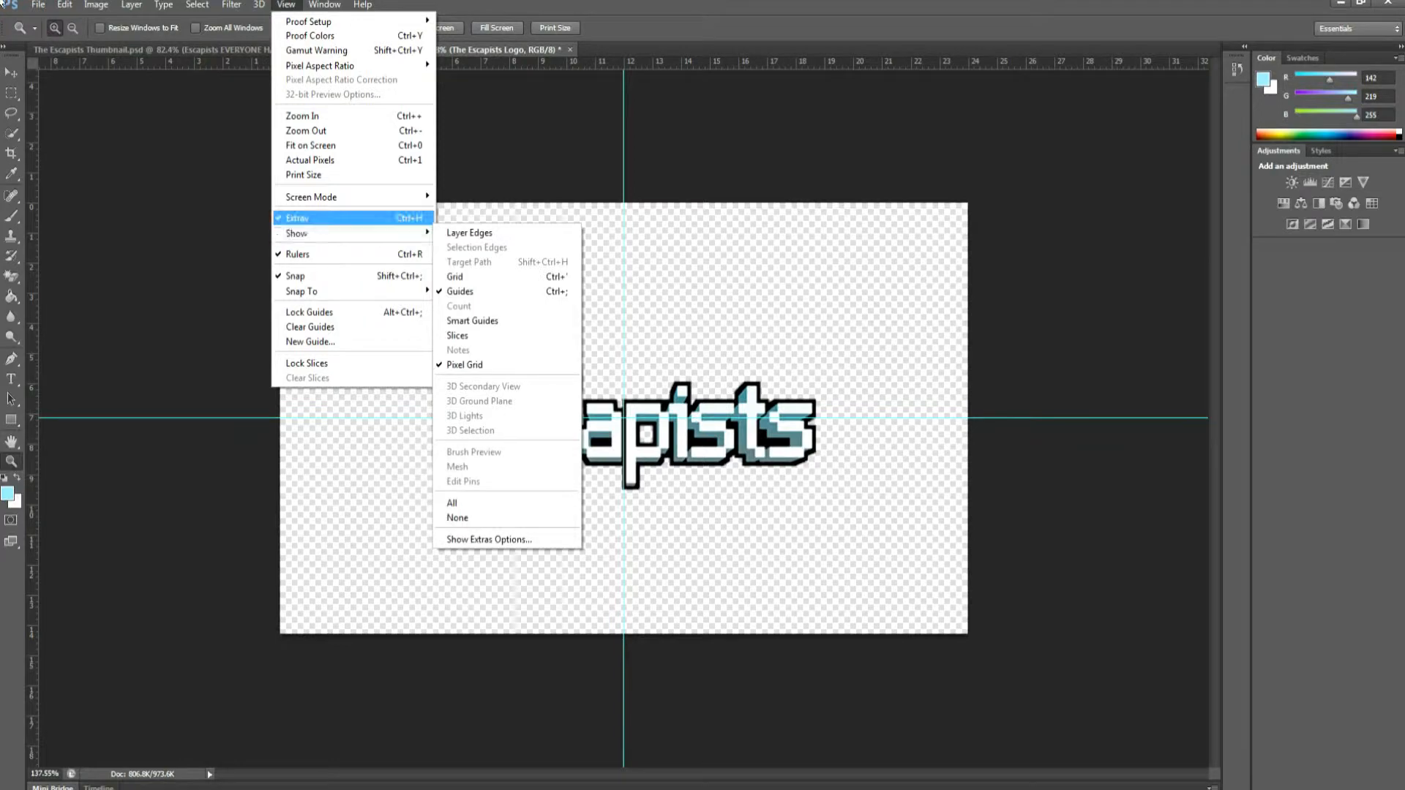
{"action": "left_click", "coordinate": [65, 5]}
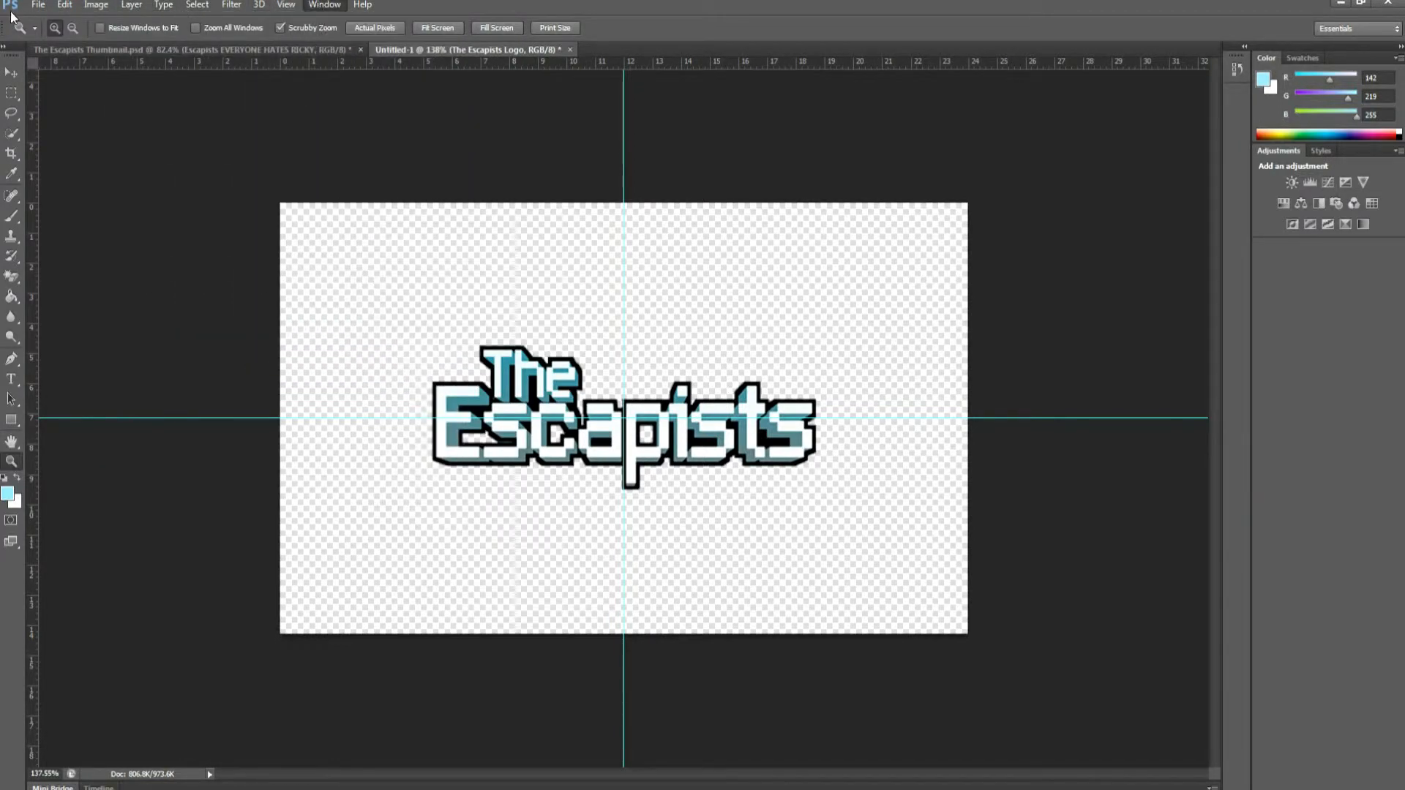
{"action": "left_click", "coordinate": [38, 5]}
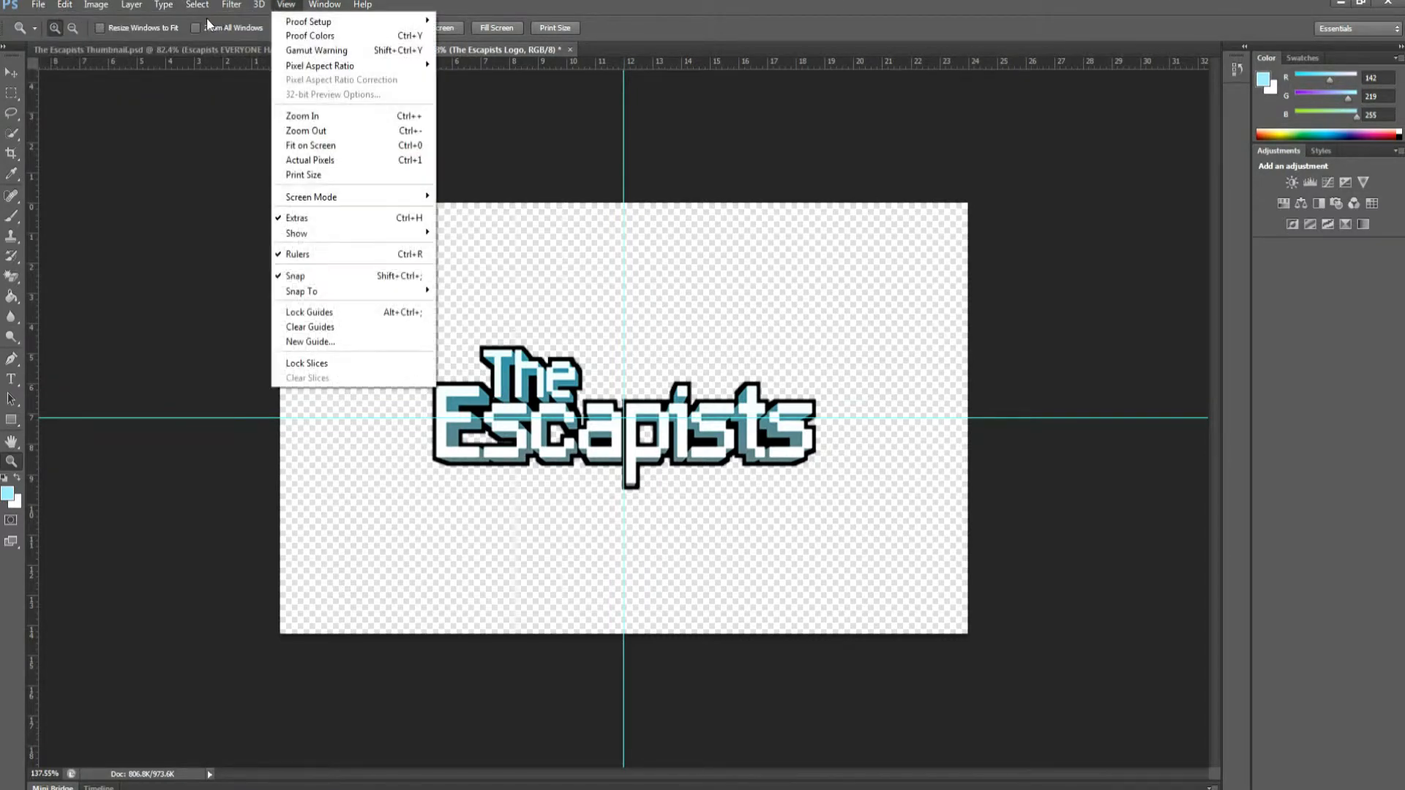
{"action": "mouse_move", "coordinate": [324, 4]}
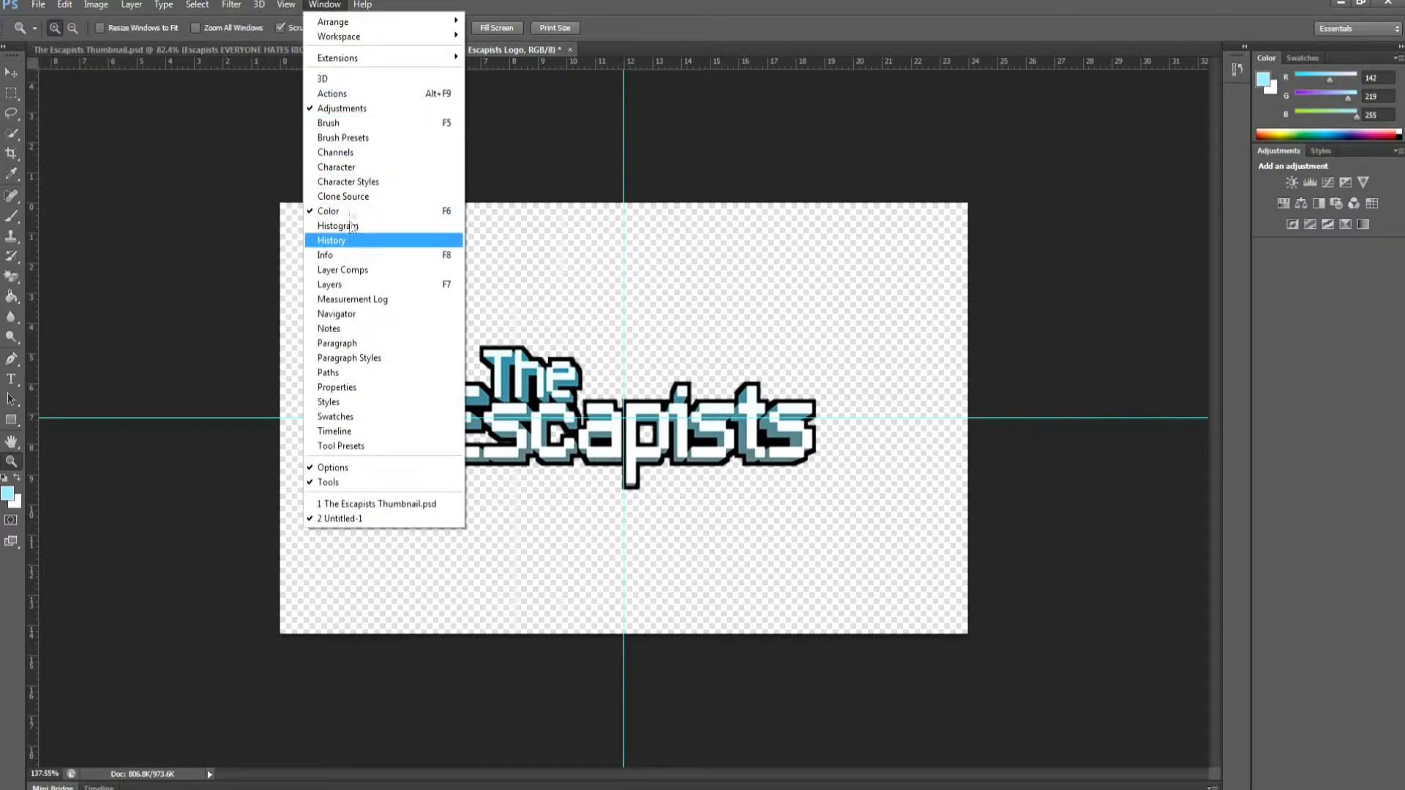
{"action": "left_click", "coordinate": [337, 289]}
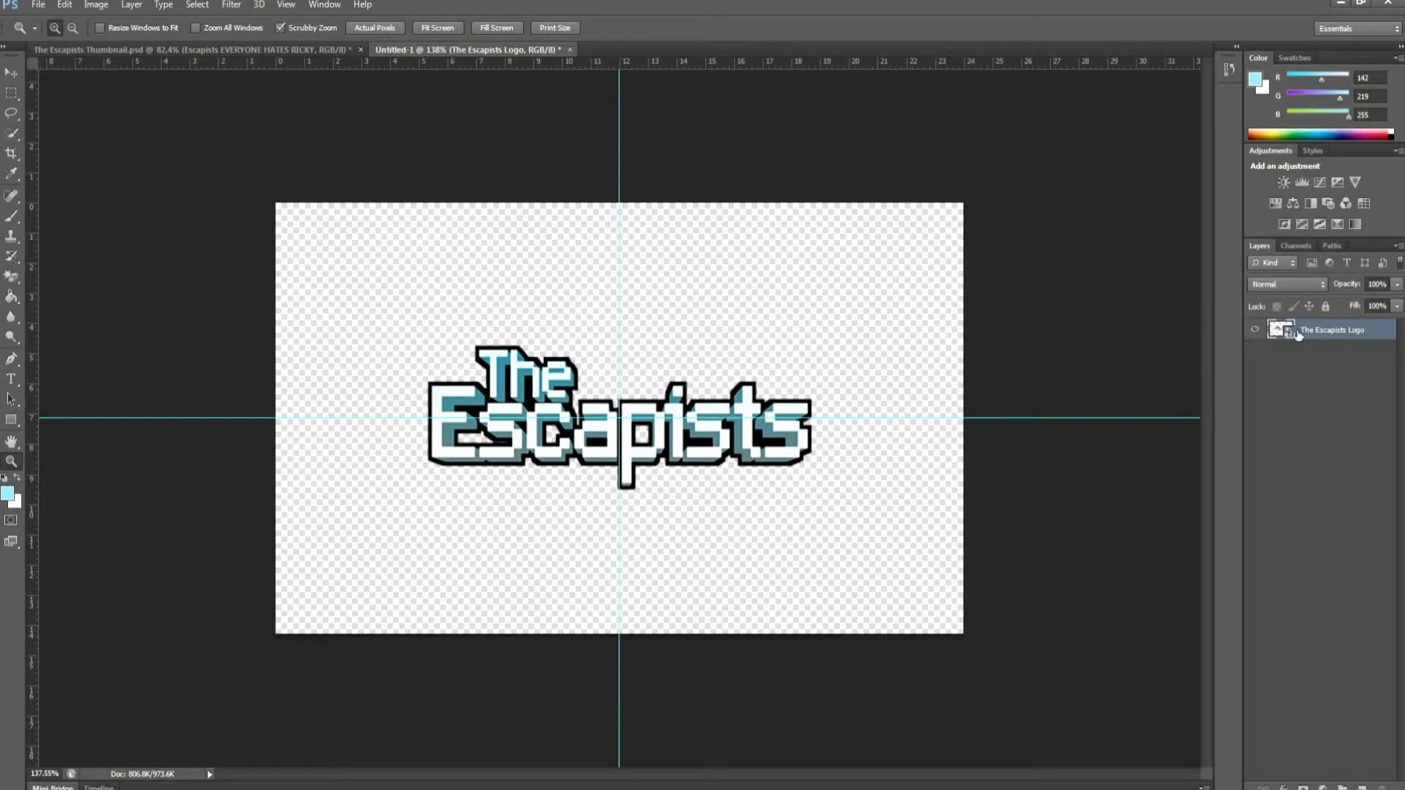
- Add a drop shadow with 100% opacity and an enlarged shadow size to The Escapists Logo layer
{"action": "left_click", "coordinate": [1302, 414]}
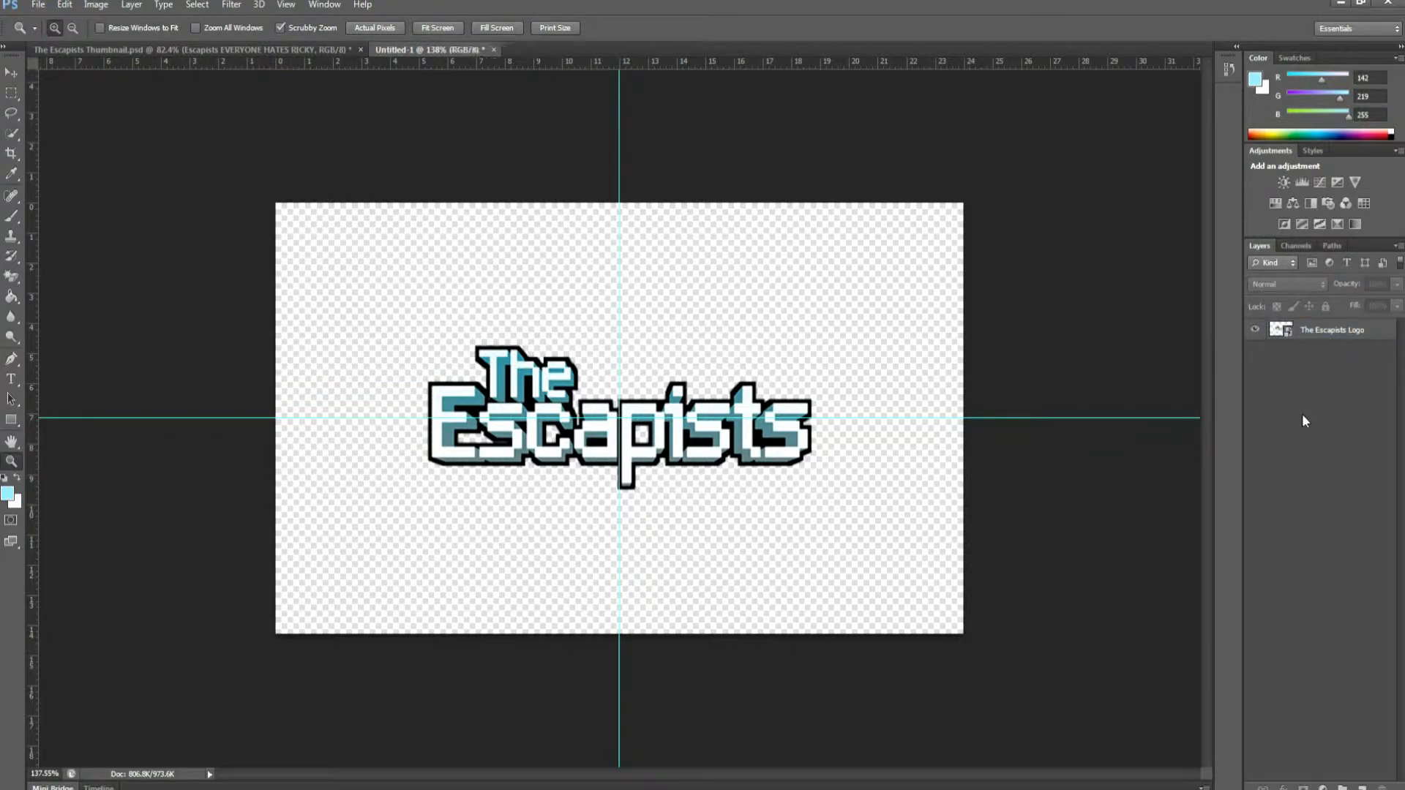
{"action": "left_click", "coordinate": [1317, 337]}
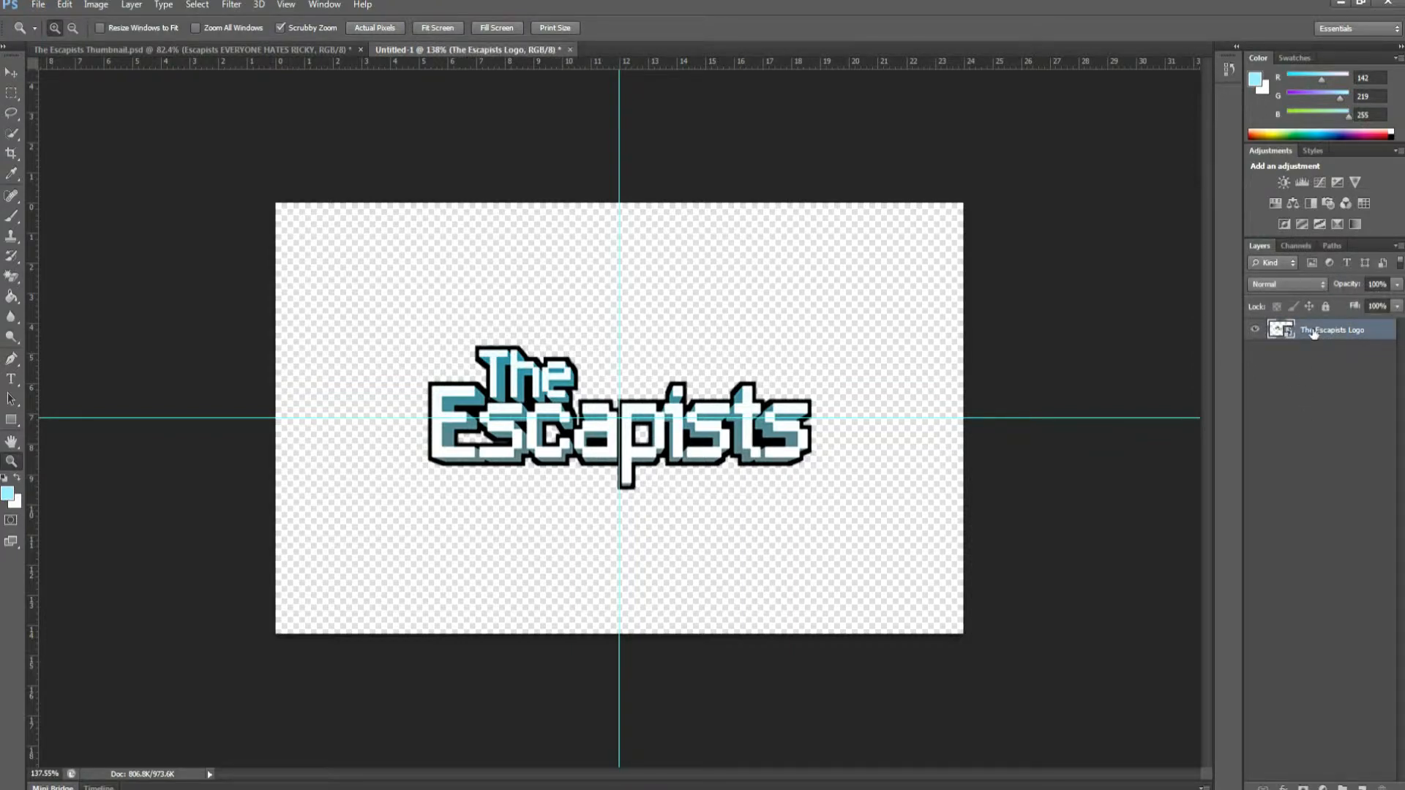
{"action": "right_click", "coordinate": [1313, 332]}
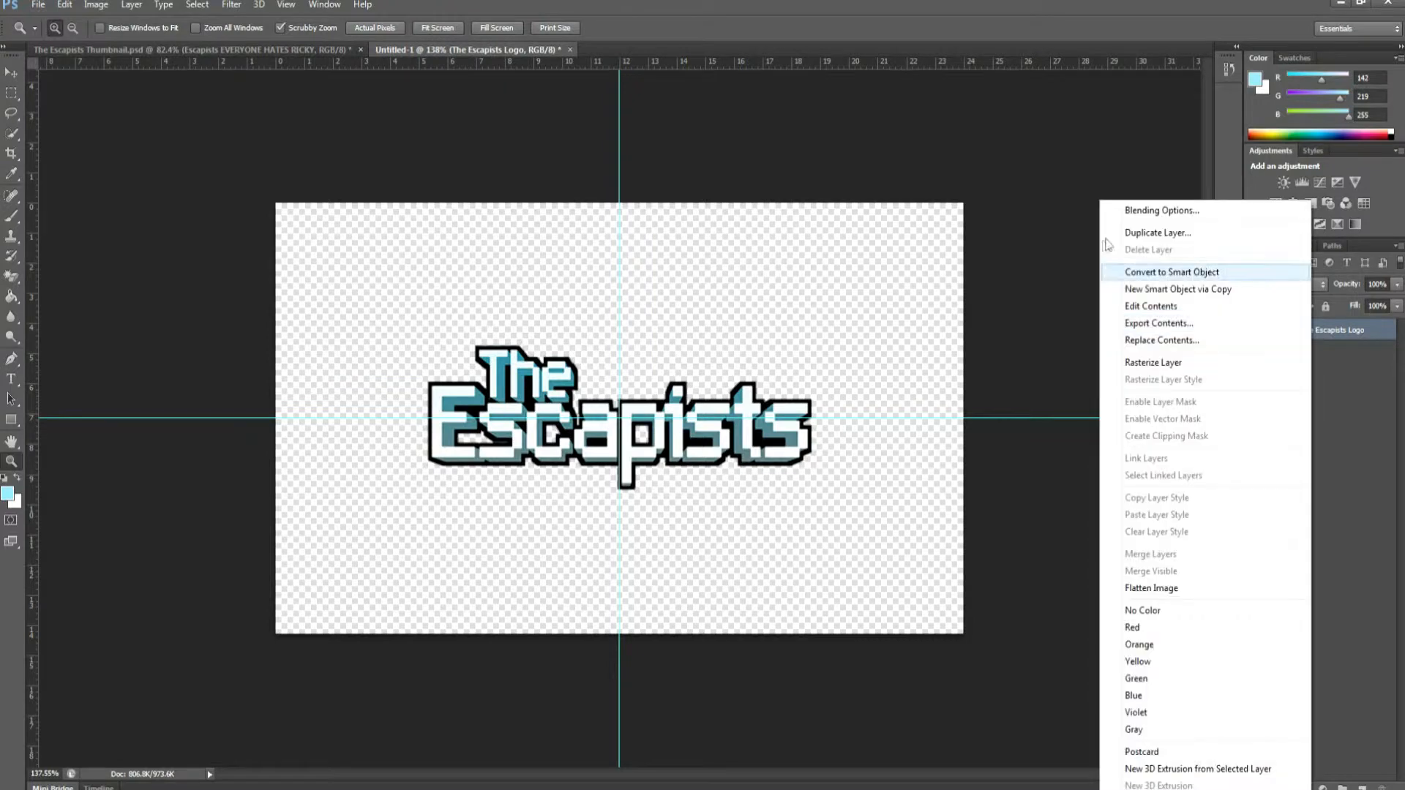
{"action": "left_click", "coordinate": [1146, 208]}
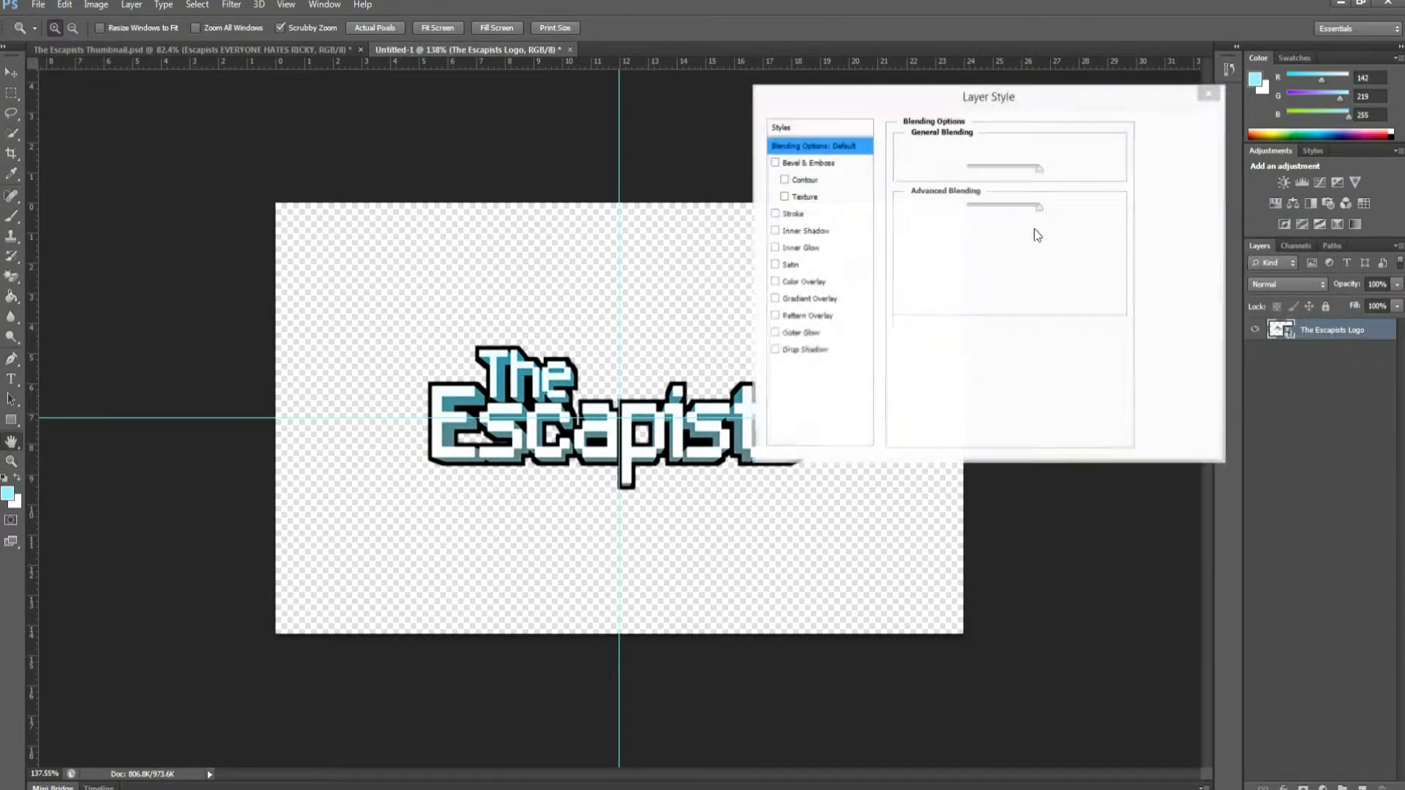
{"action": "left_click", "coordinate": [798, 356]}
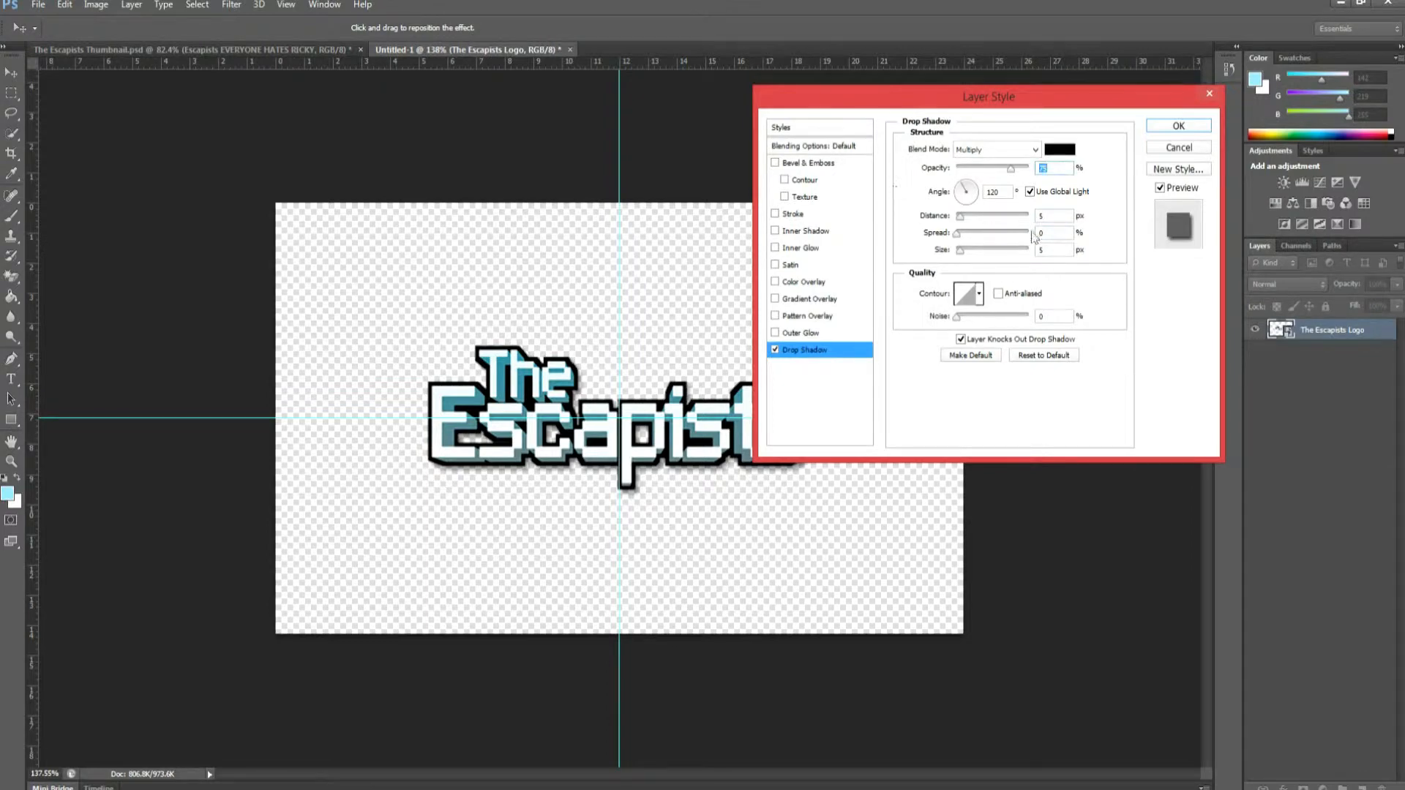
{"action": "type", "text": "100"}
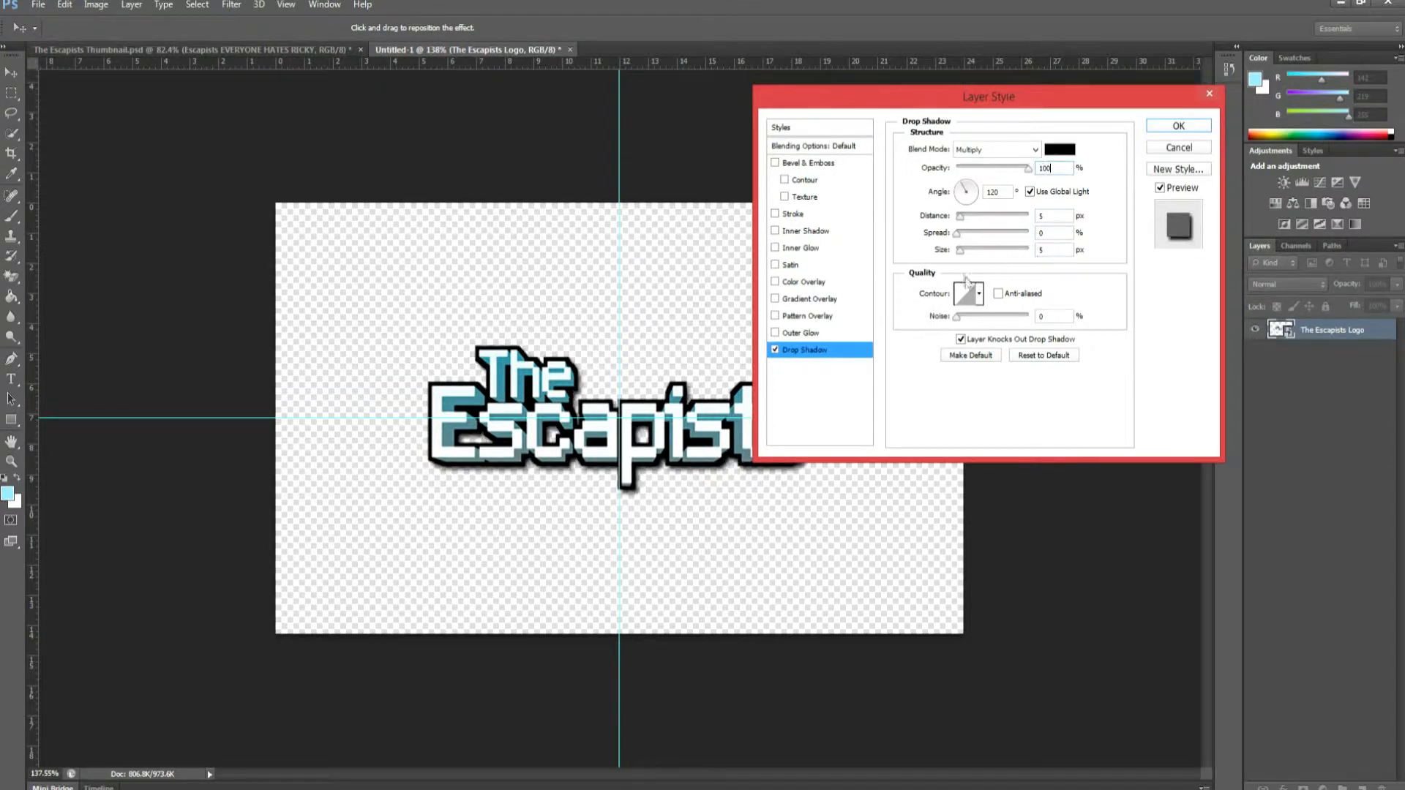
{"action": "left_click_drag", "start_coordinate": [961, 254], "coordinate": [974, 256]}
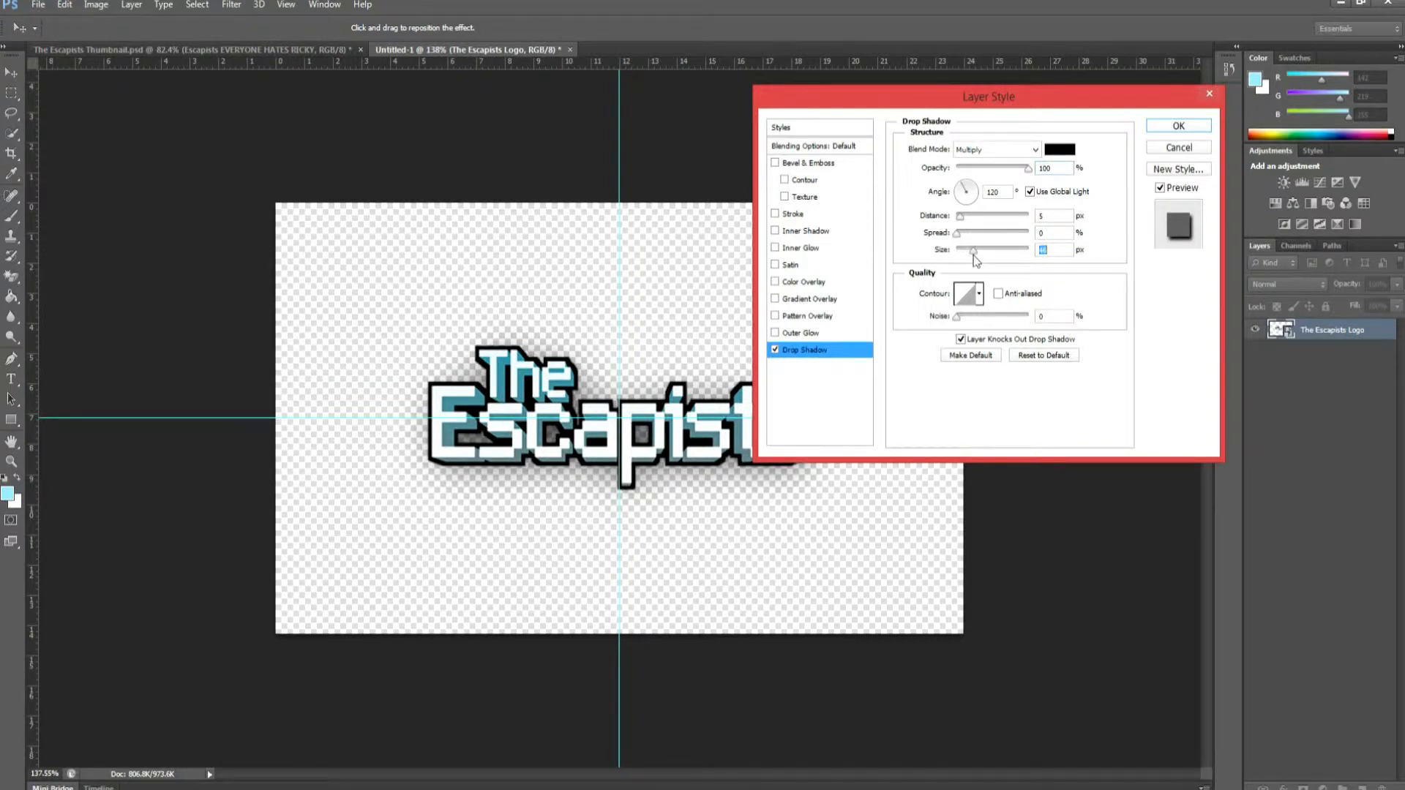
{"action": "left_click", "coordinate": [1176, 128]}
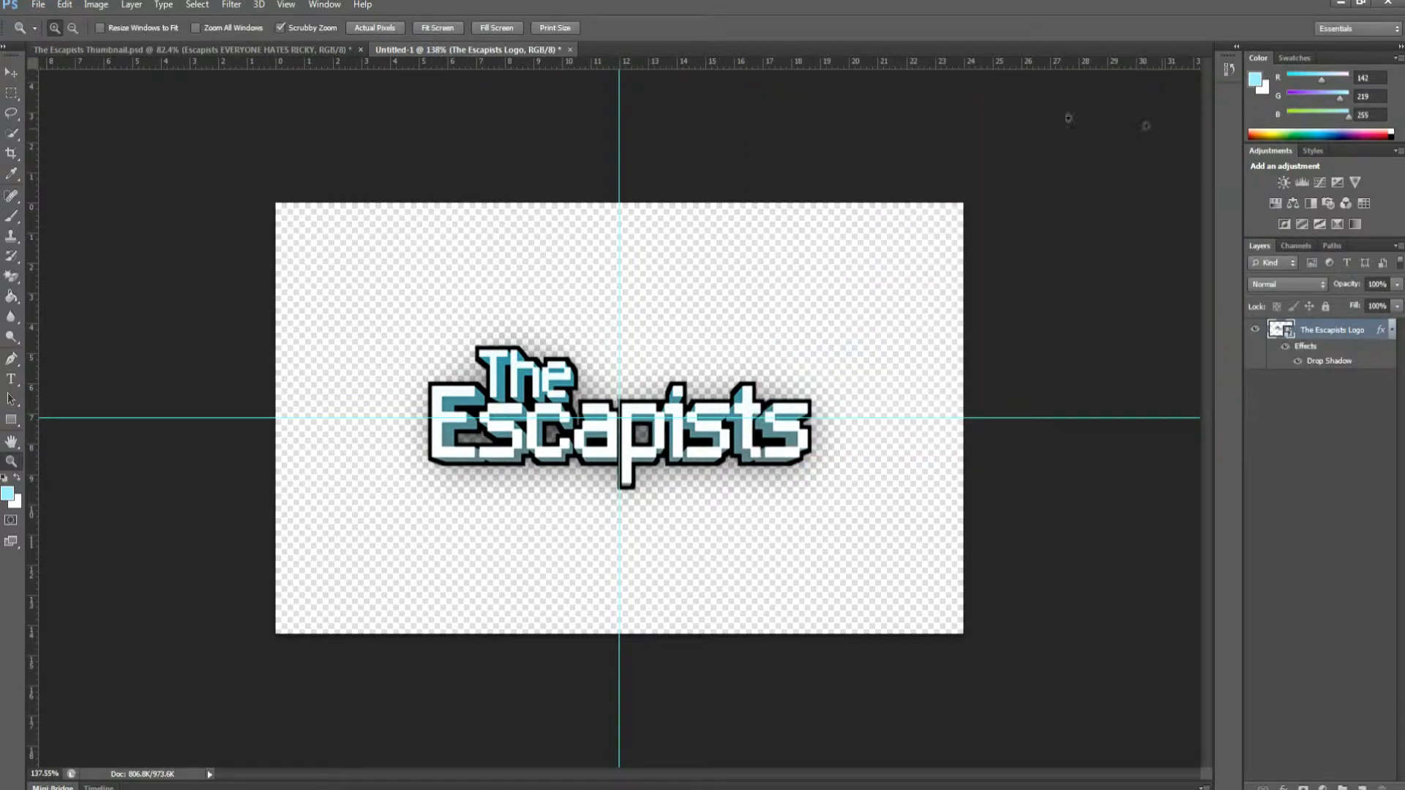
- View the Escapists Thumbnail document, return to Untitled-1, and open the Videos folder in File Explorer before switching back to Photoshop
{"action": "left_click", "coordinate": [330, 51]}
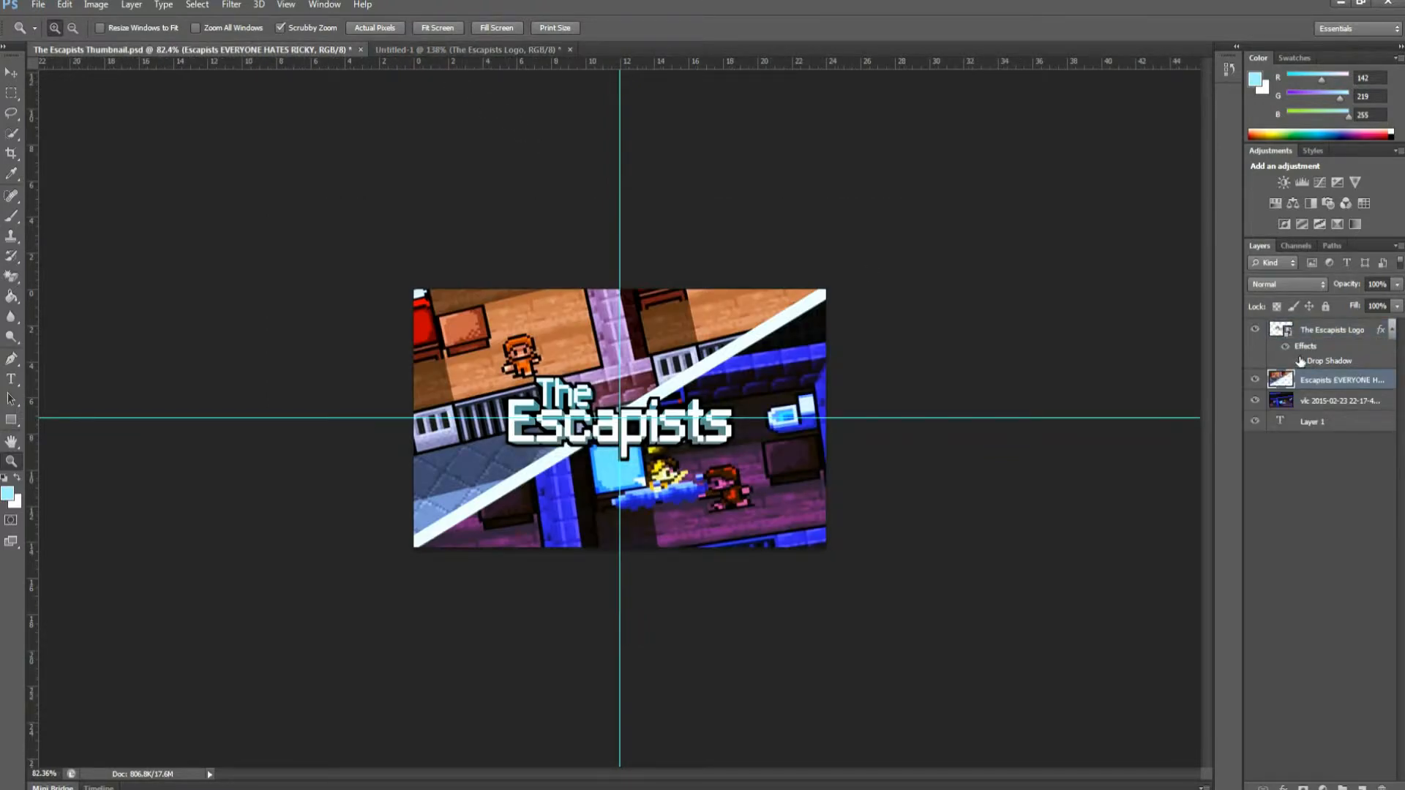
{"action": "left_click", "coordinate": [461, 50]}
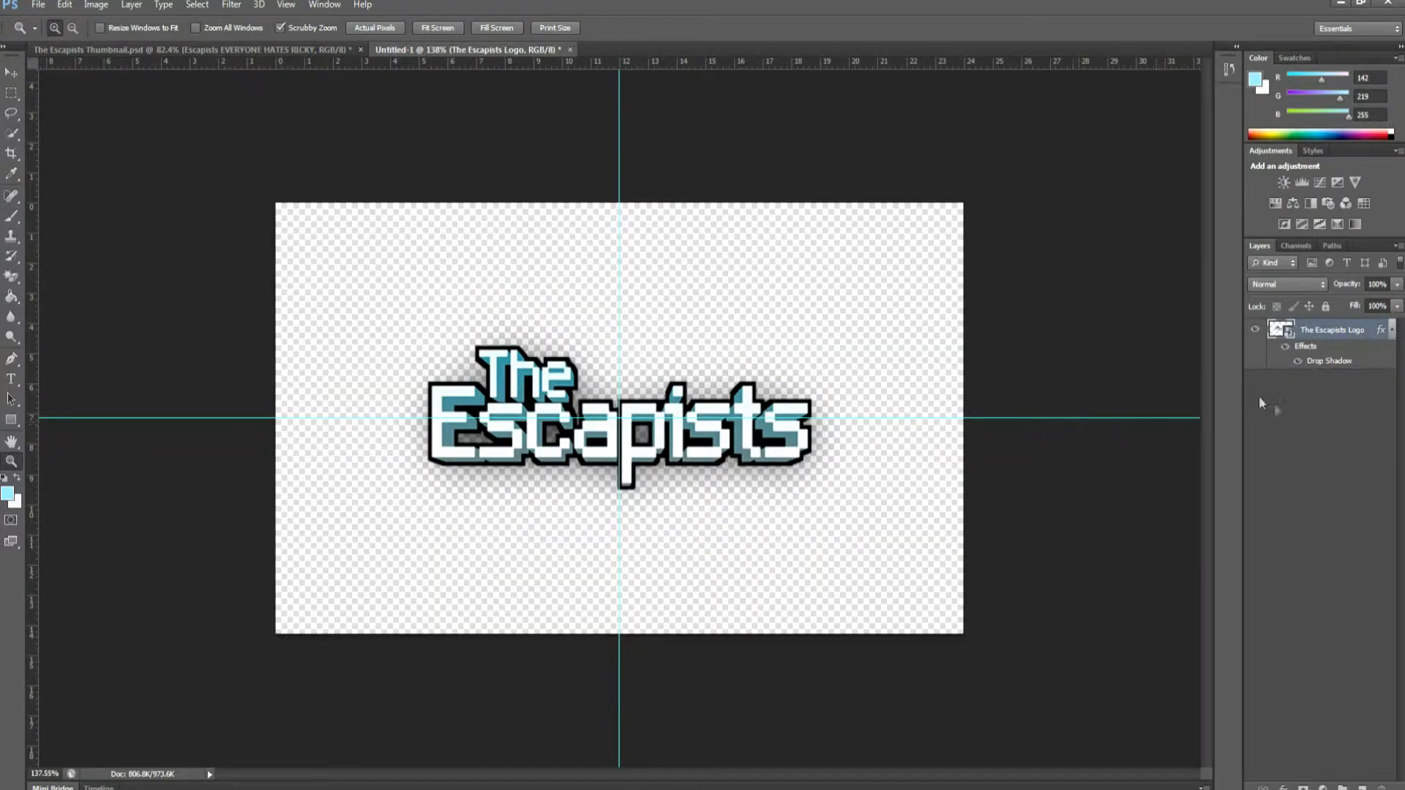
{"action": "key", "text": "alt+Tab"}
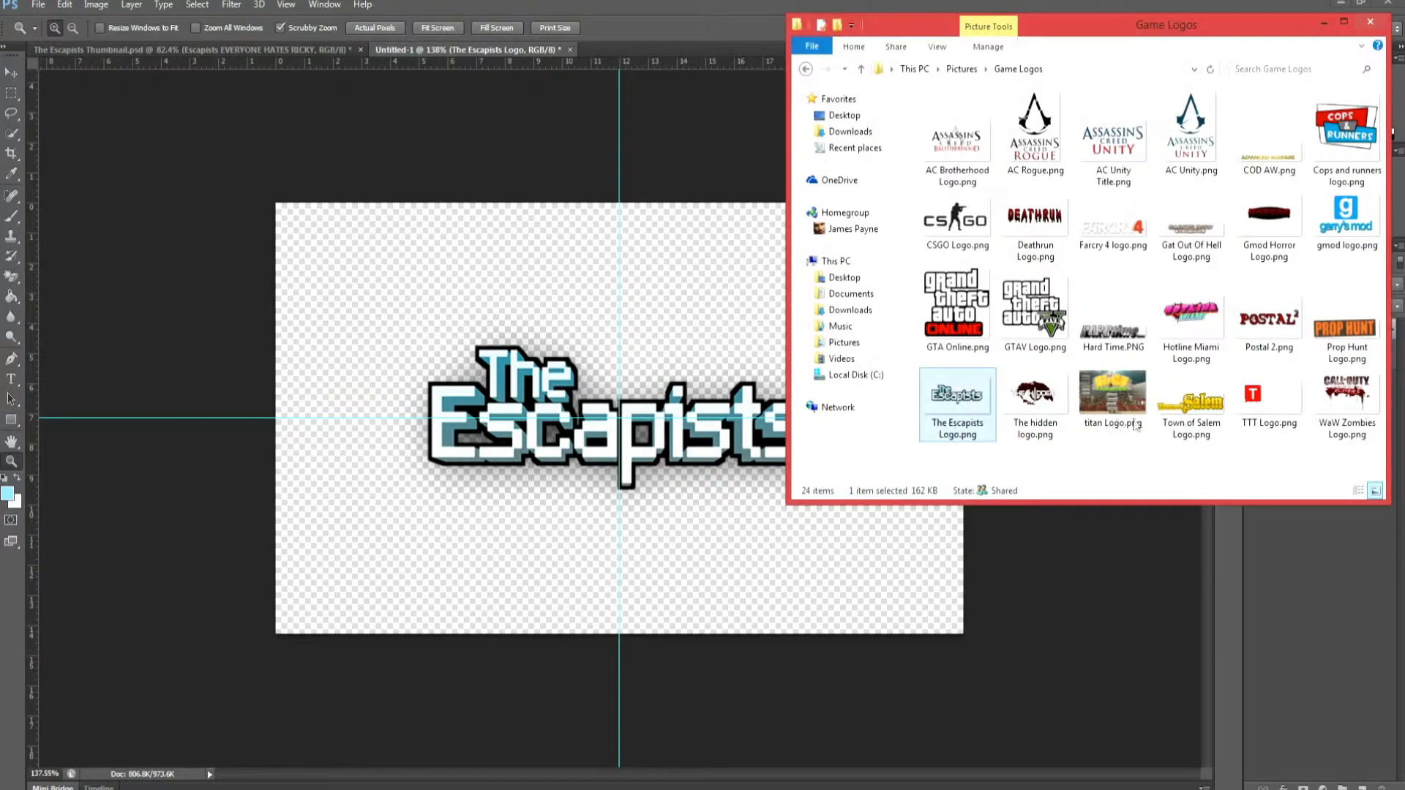
{"action": "left_click", "coordinate": [841, 358]}
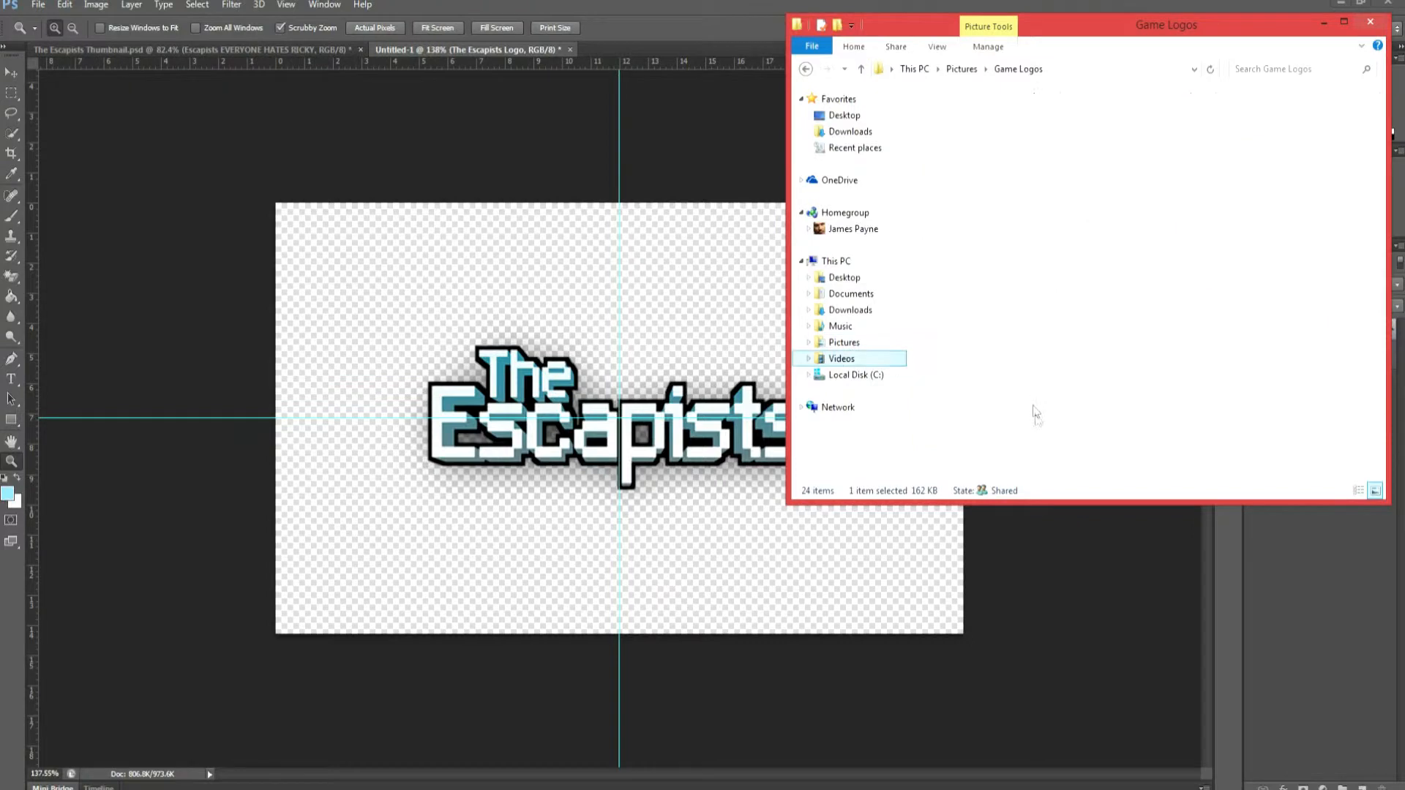
{"action": "key", "text": "alt+Tab"}
- Create an empty text layer above the Escapists logo on the canvas and deselect it
{"action": "left_click", "coordinate": [16, 385]}
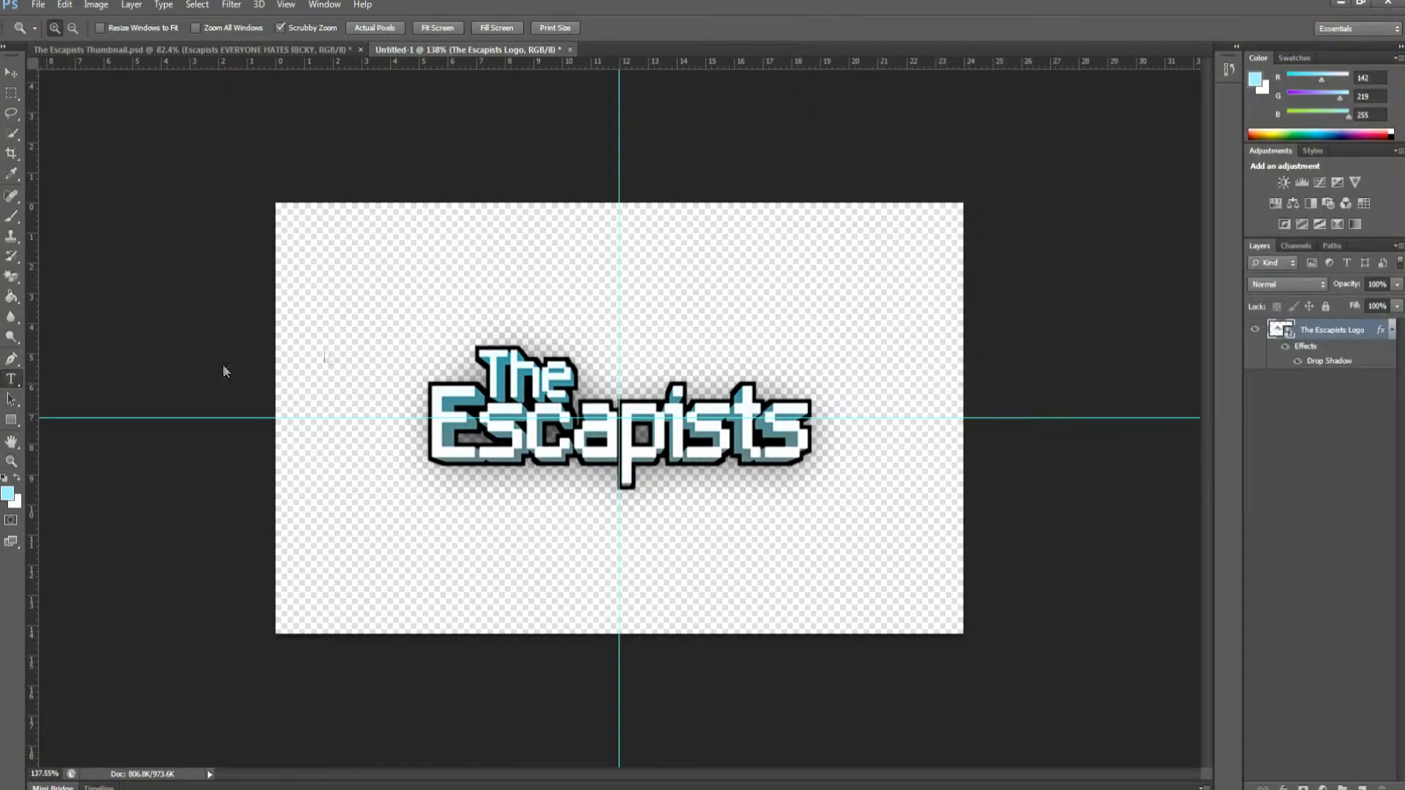
{"action": "left_click", "coordinate": [425, 269]}
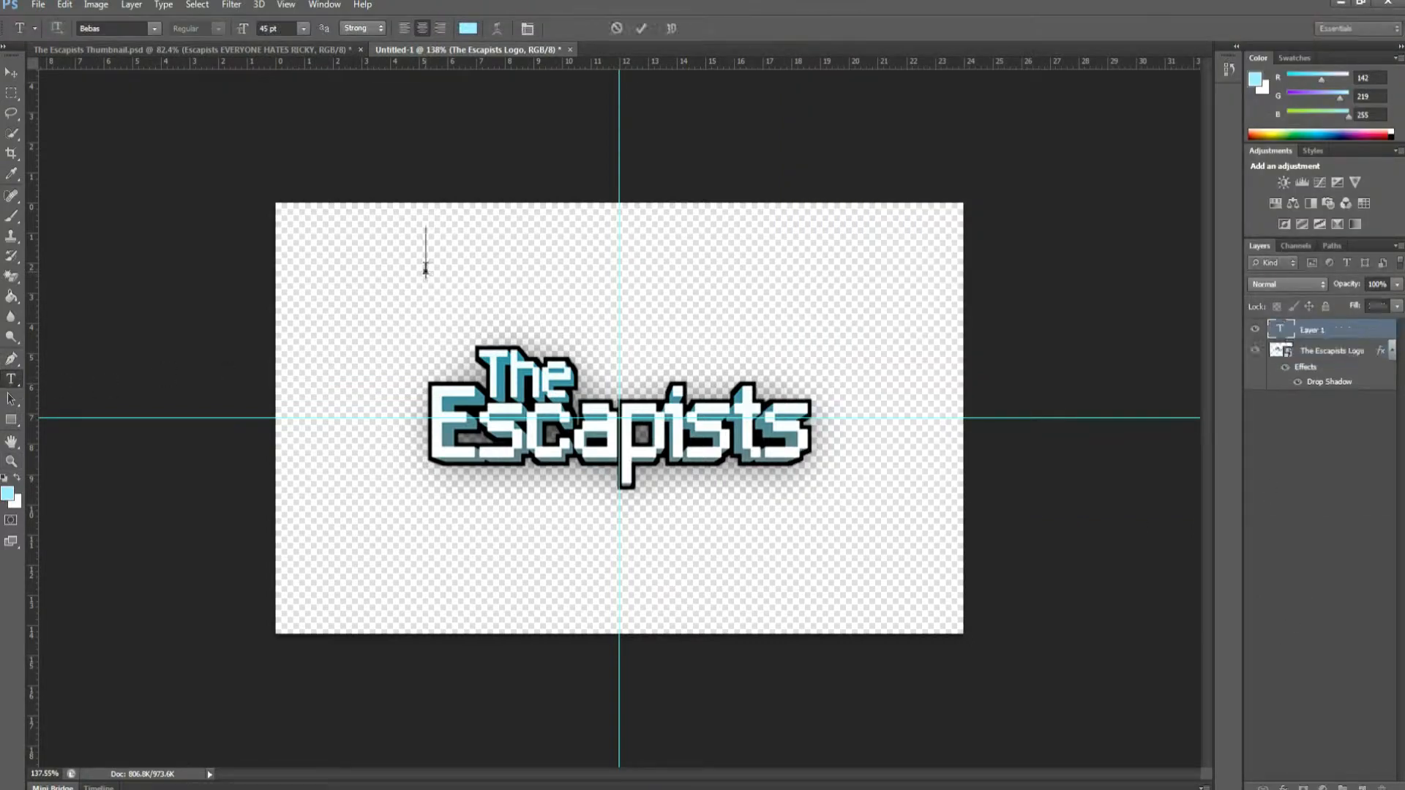
{"action": "left_click", "coordinate": [1297, 459]}
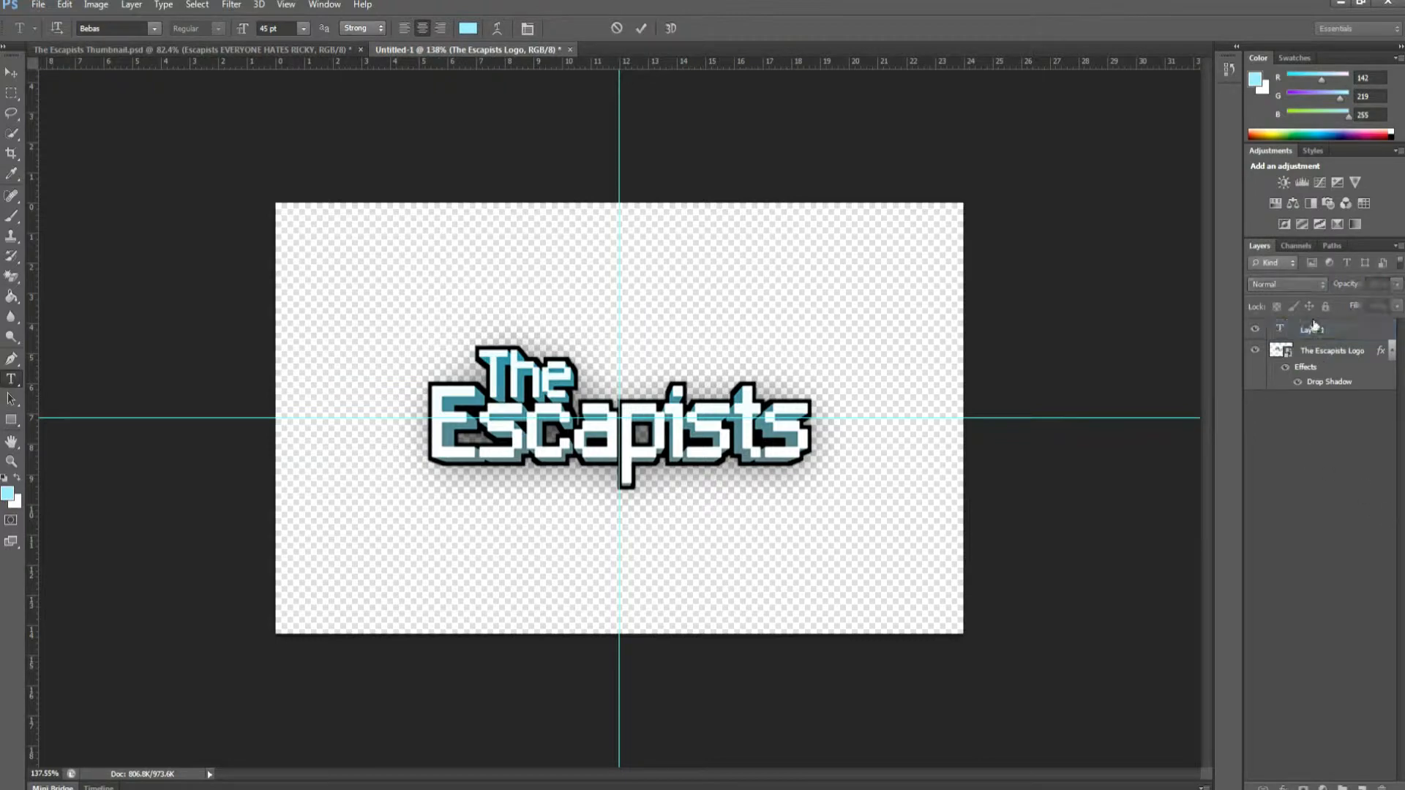
{"action": "left_click_drag", "start_coordinate": [1306, 339], "coordinate": [1308, 413]}
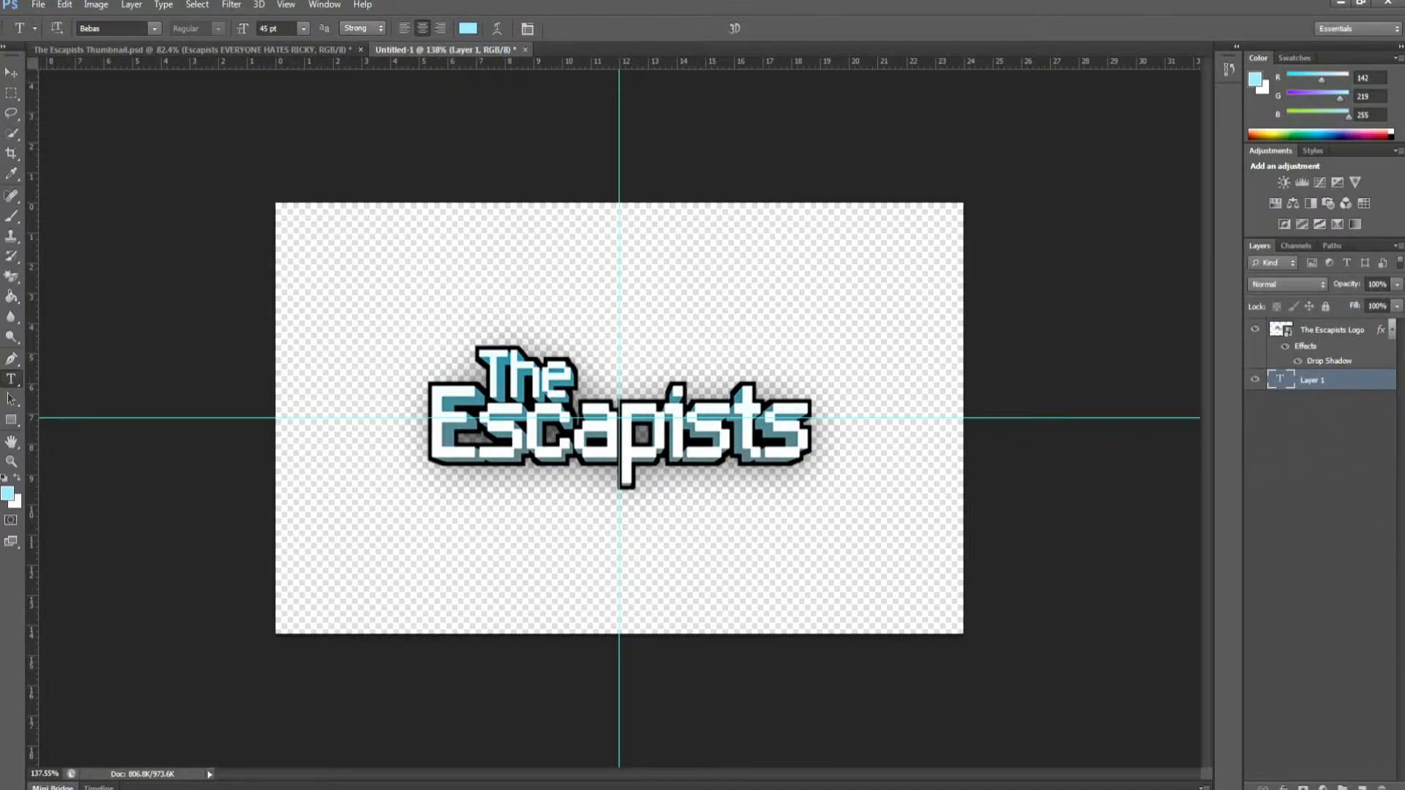
{"action": "key", "text": "alt+Tab"}
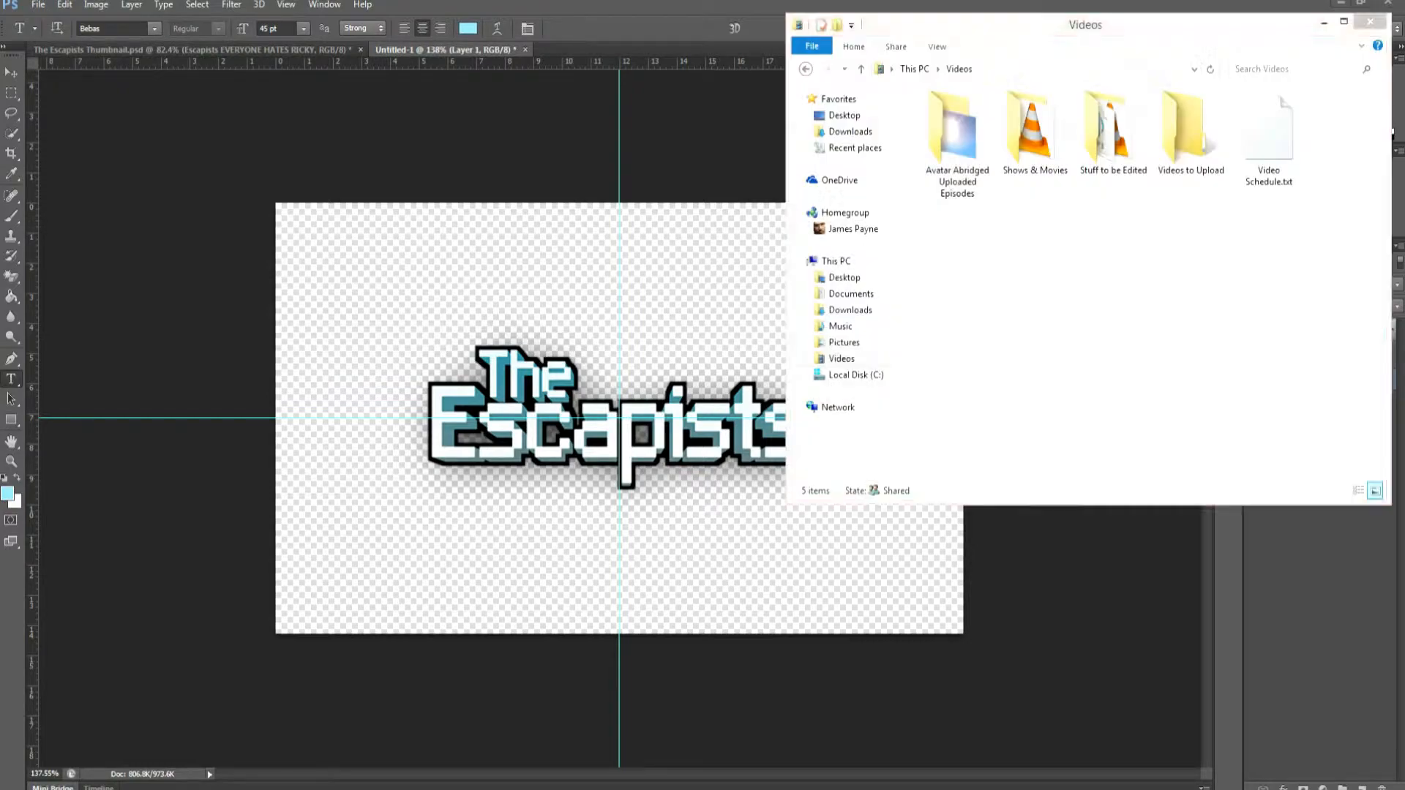
{"action": "left_click", "coordinate": [885, 340]}
{"action": "scroll", "coordinate": [1142, 329], "scroll_direction": "down", "scroll_amount": 8}
{"action": "left_click", "coordinate": [1144, 331]}
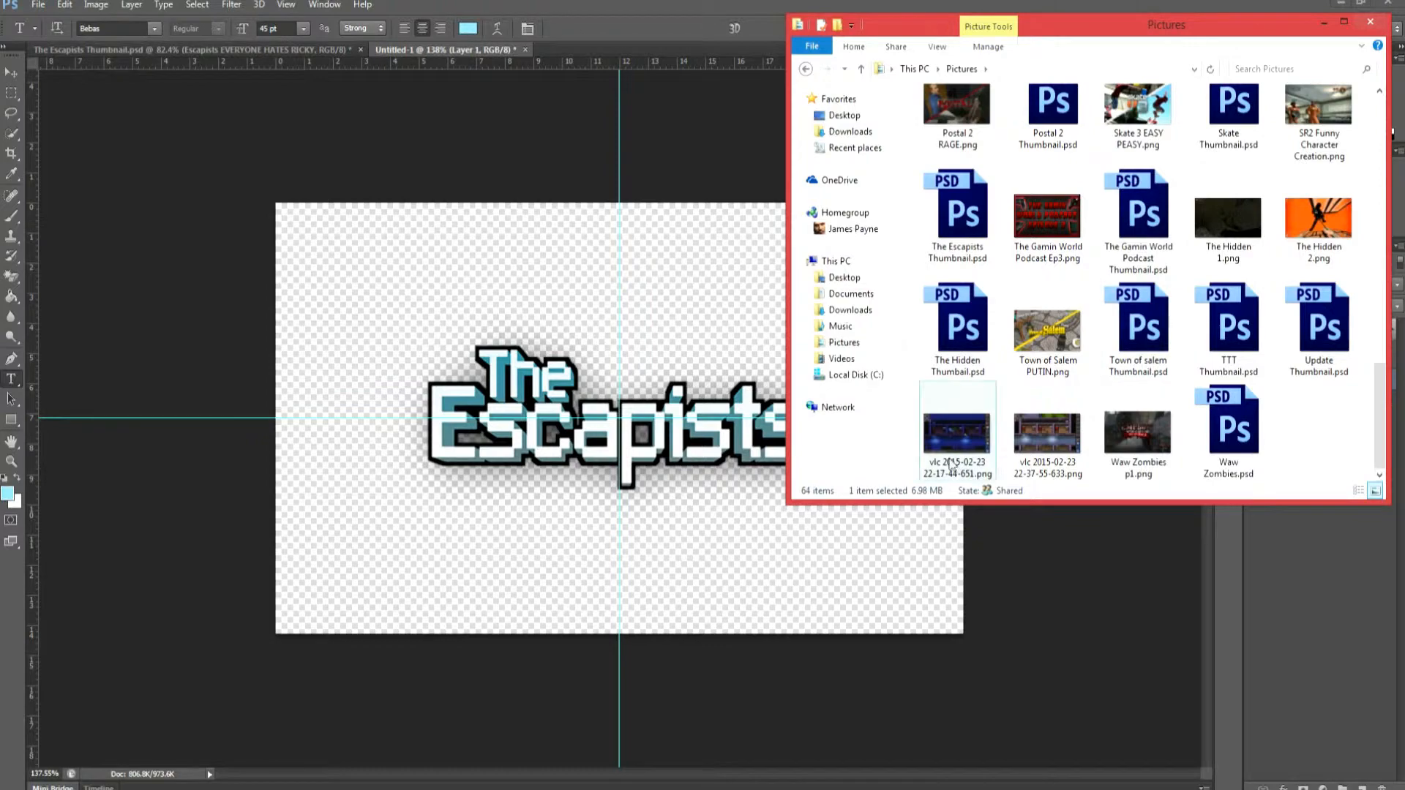
{"action": "left_click_drag", "start_coordinate": [1012, 430], "coordinate": [413, 442]}
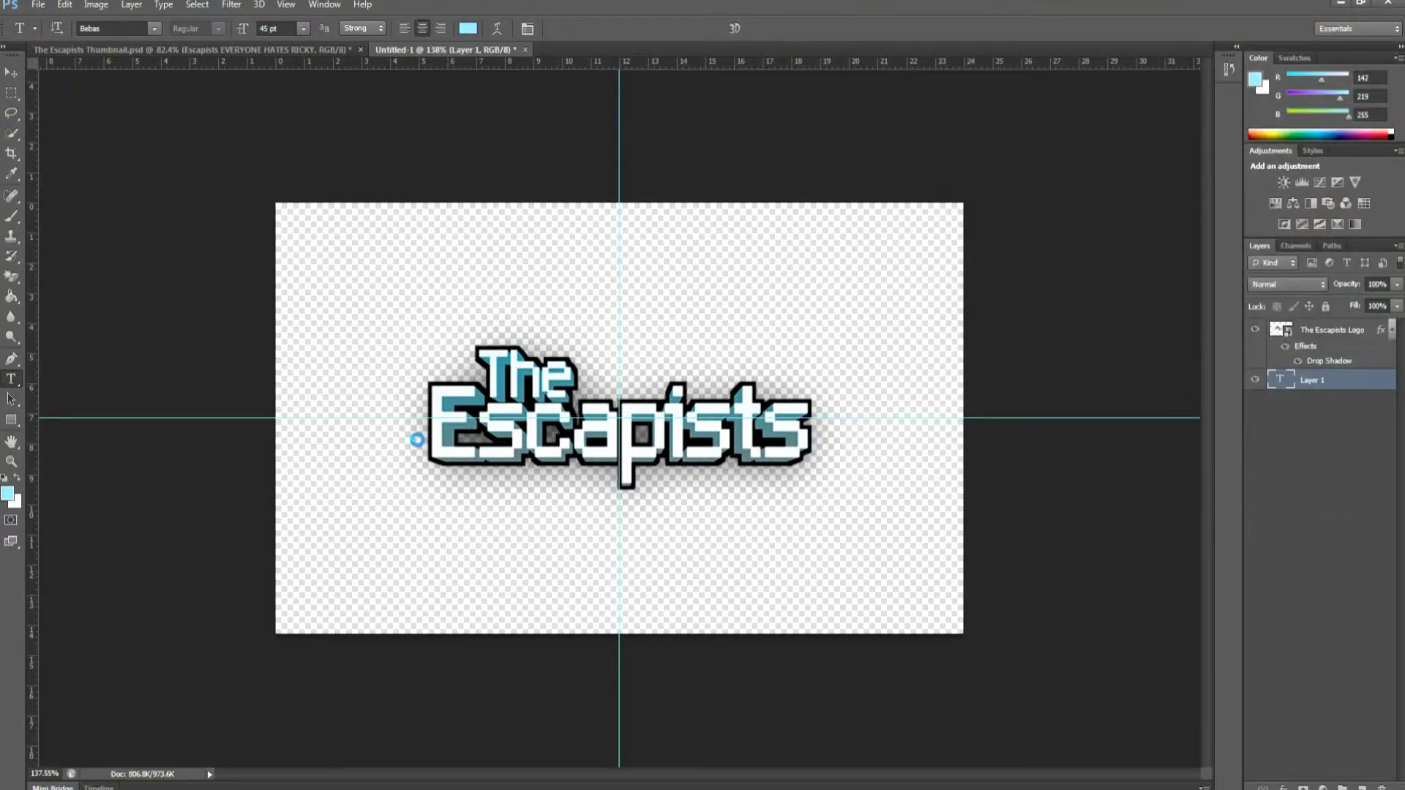
{"action": "left_click_drag", "start_coordinate": [686, 328], "coordinate": [372, 516]}
{"action": "left_click_drag", "start_coordinate": [610, 402], "coordinate": [610, 358]}
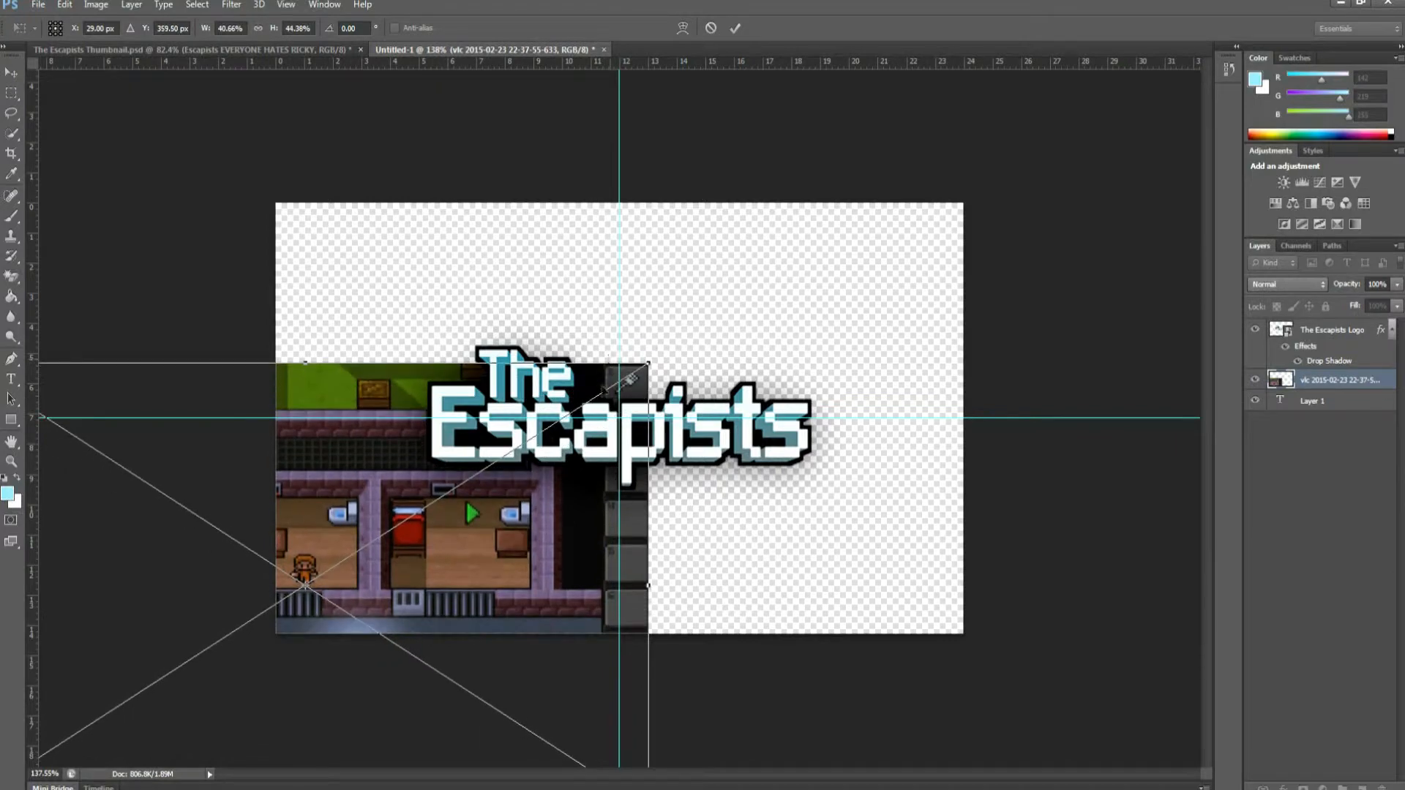
{"action": "key", "text": "Return"}
{"action": "left_click_drag", "start_coordinate": [573, 475], "coordinate": [454, 503]}
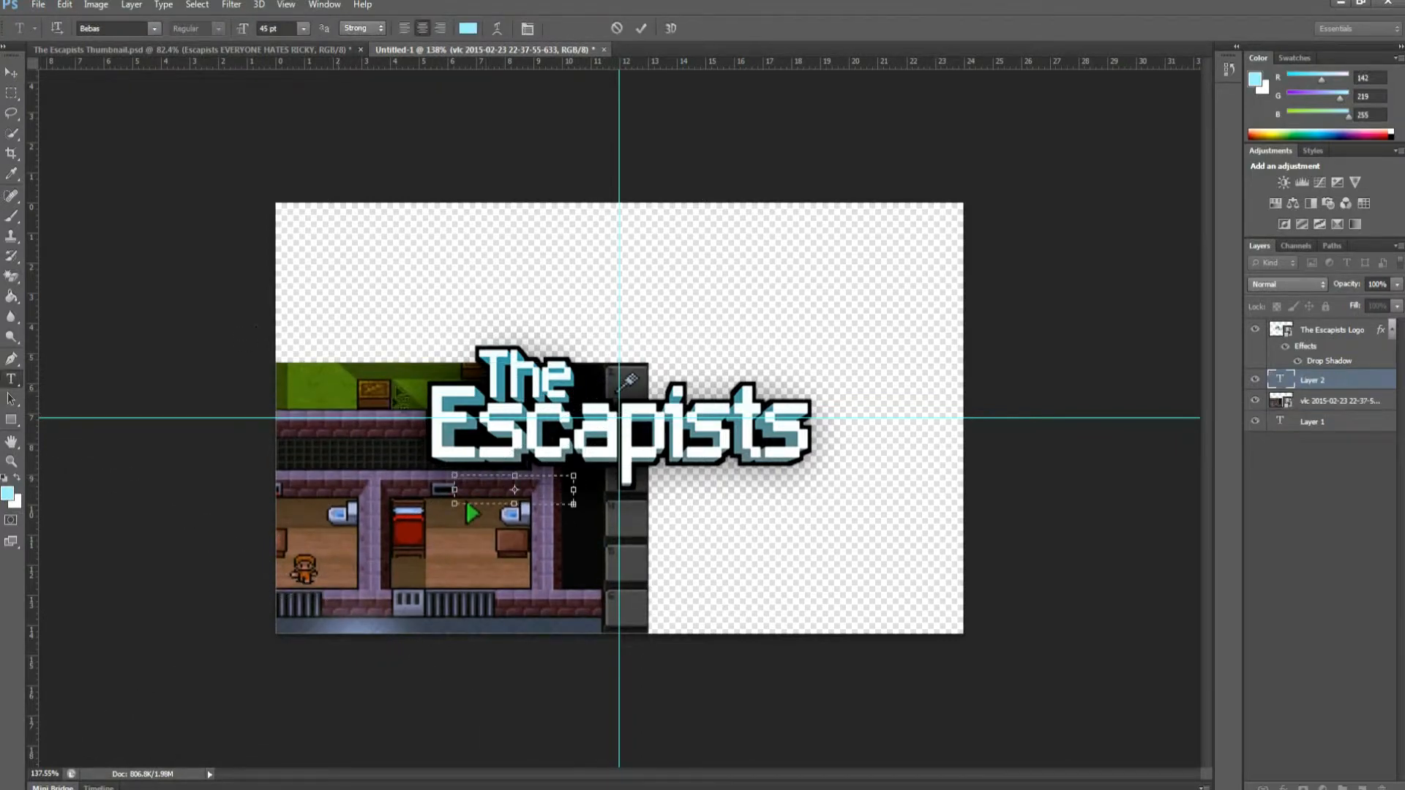
{"action": "left_click", "coordinate": [11, 93]}
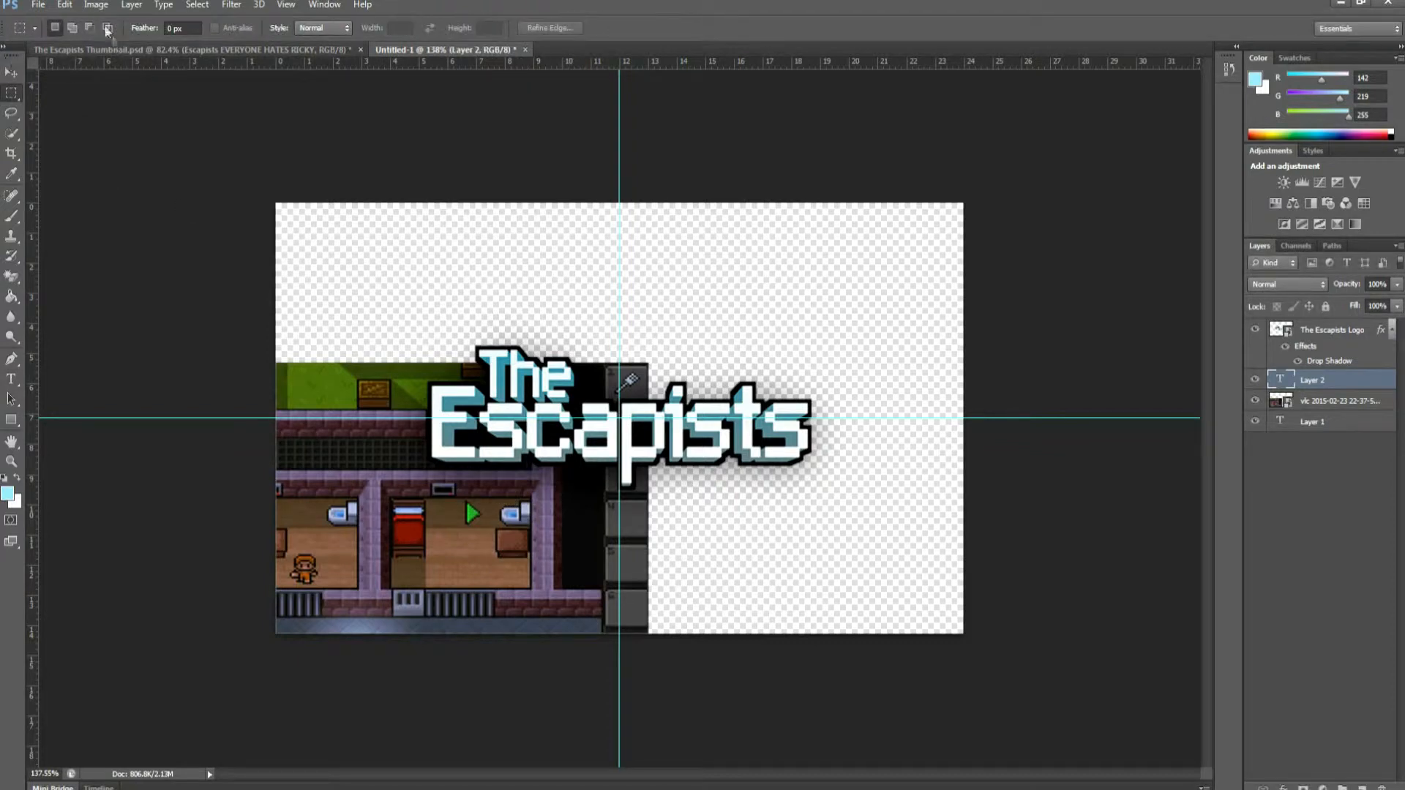
{"action": "left_click", "coordinate": [64, 5]}
{"action": "mouse_move", "coordinate": [147, 306]}
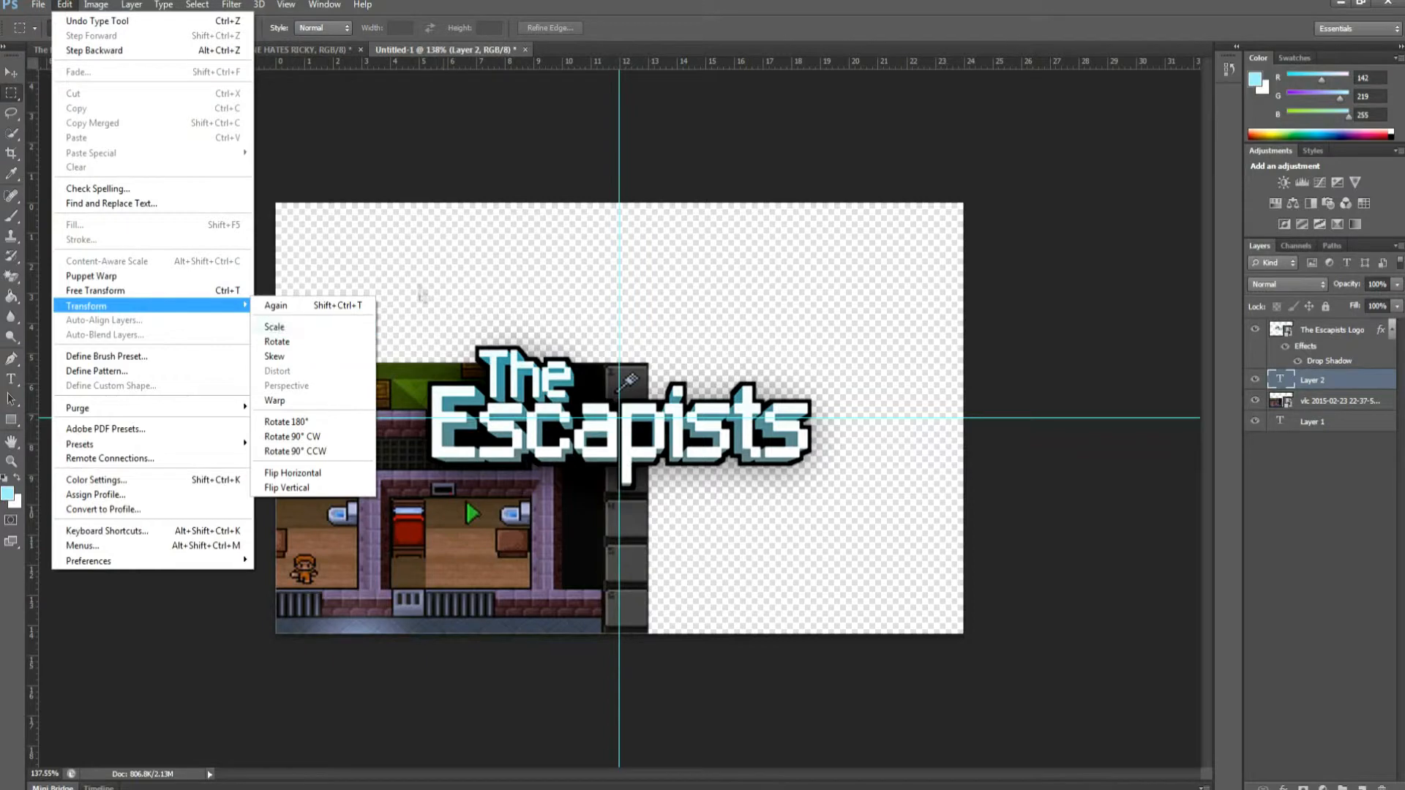
{"action": "left_click", "coordinate": [321, 243]}
{"action": "left_click", "coordinate": [11, 70]}
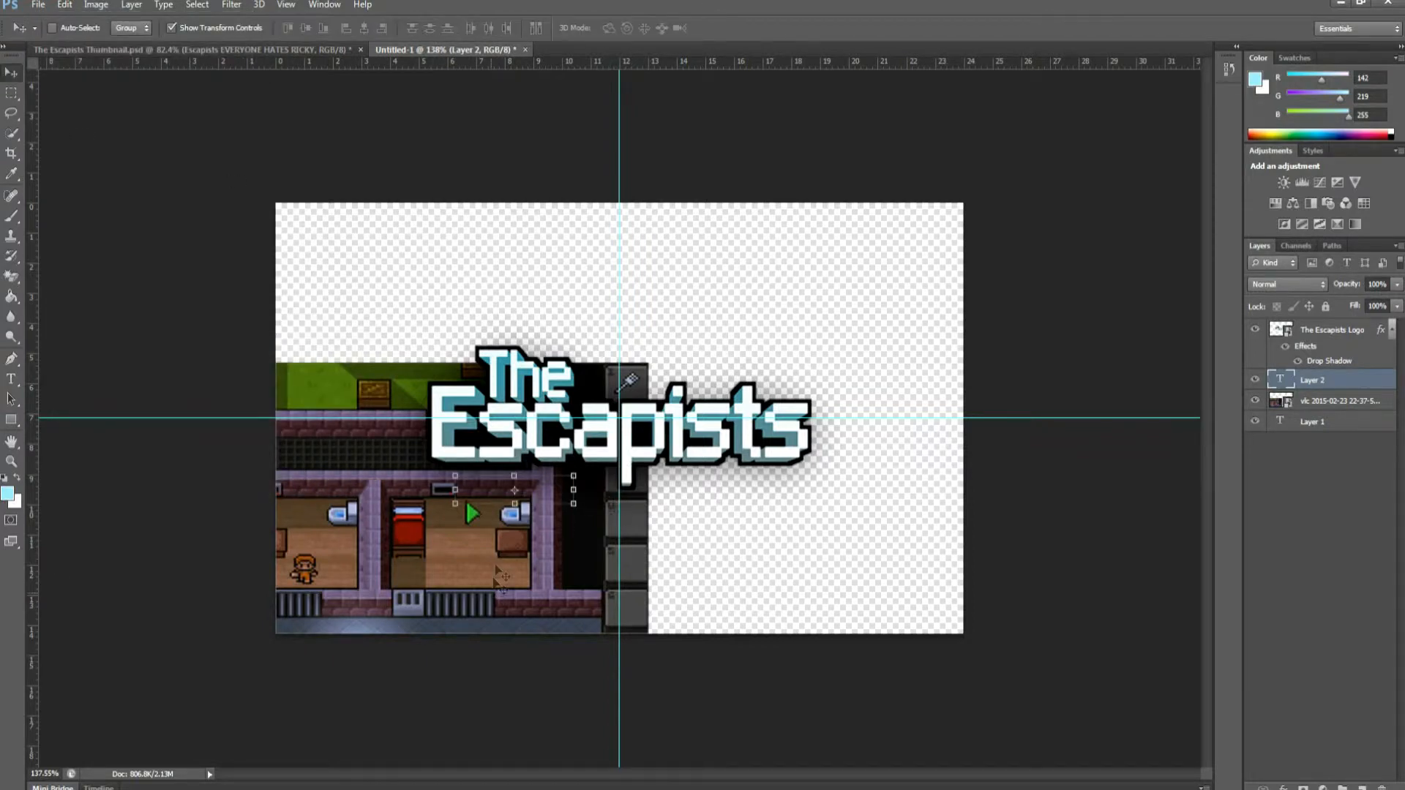
{"action": "left_click", "coordinate": [11, 92]}
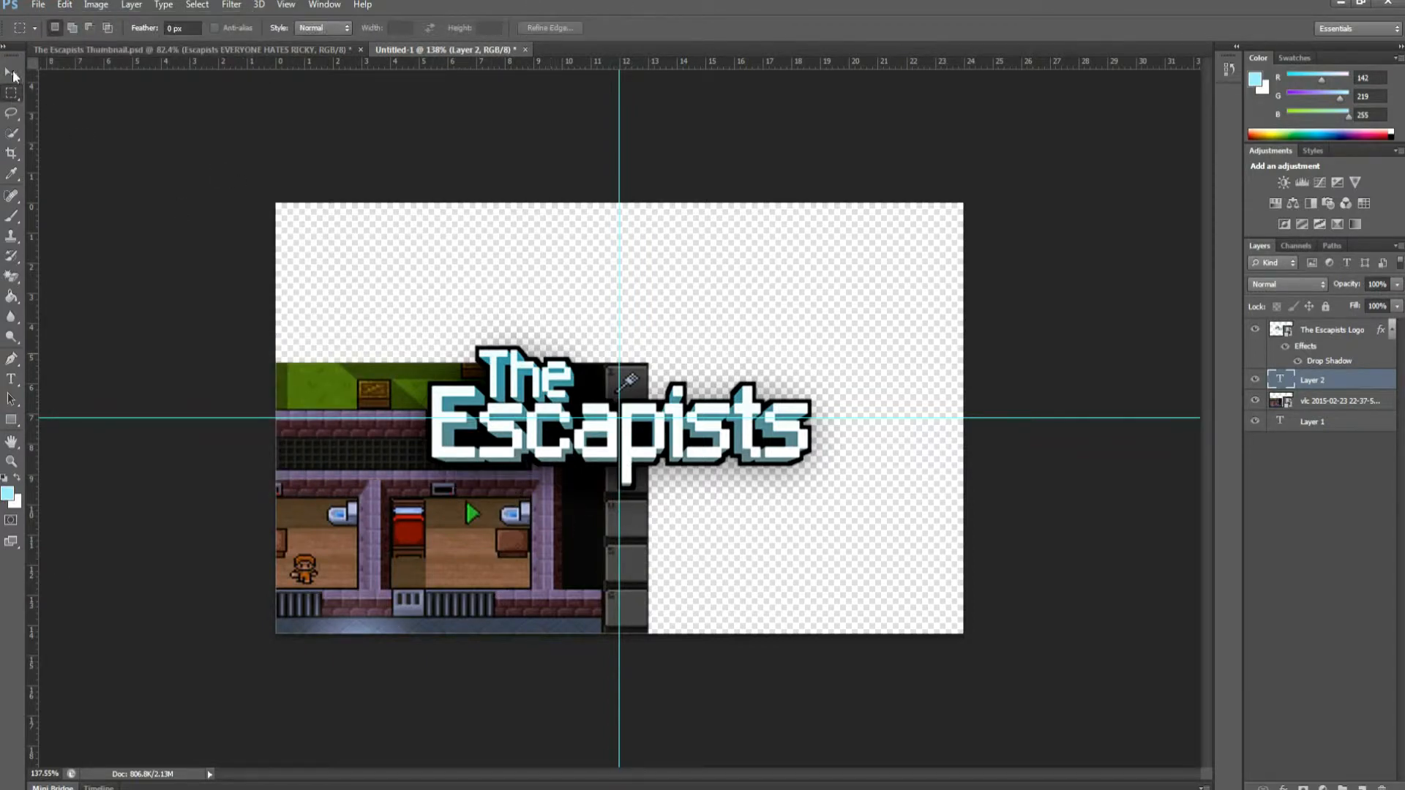
{"action": "left_click", "coordinate": [12, 72]}
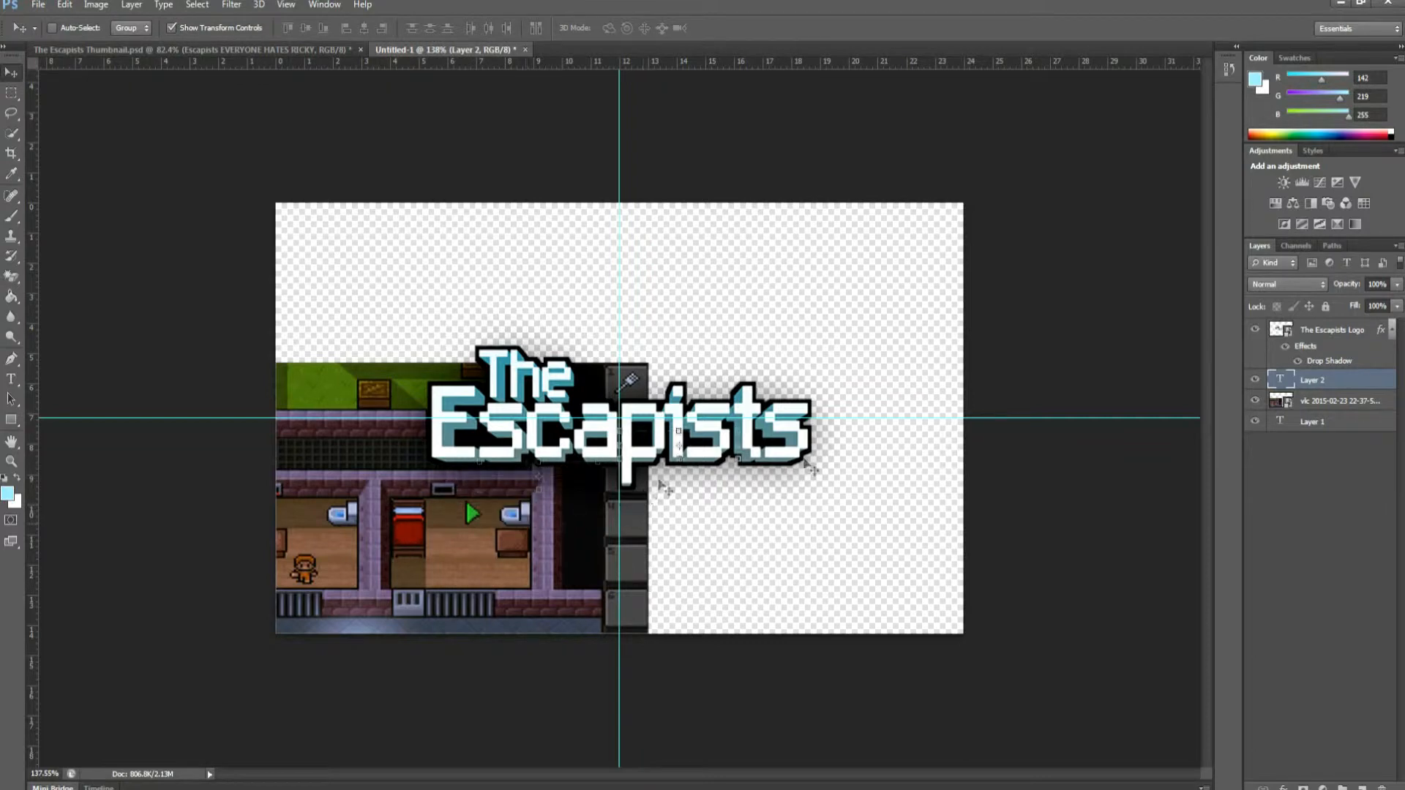
{"action": "key", "text": "Delete"}
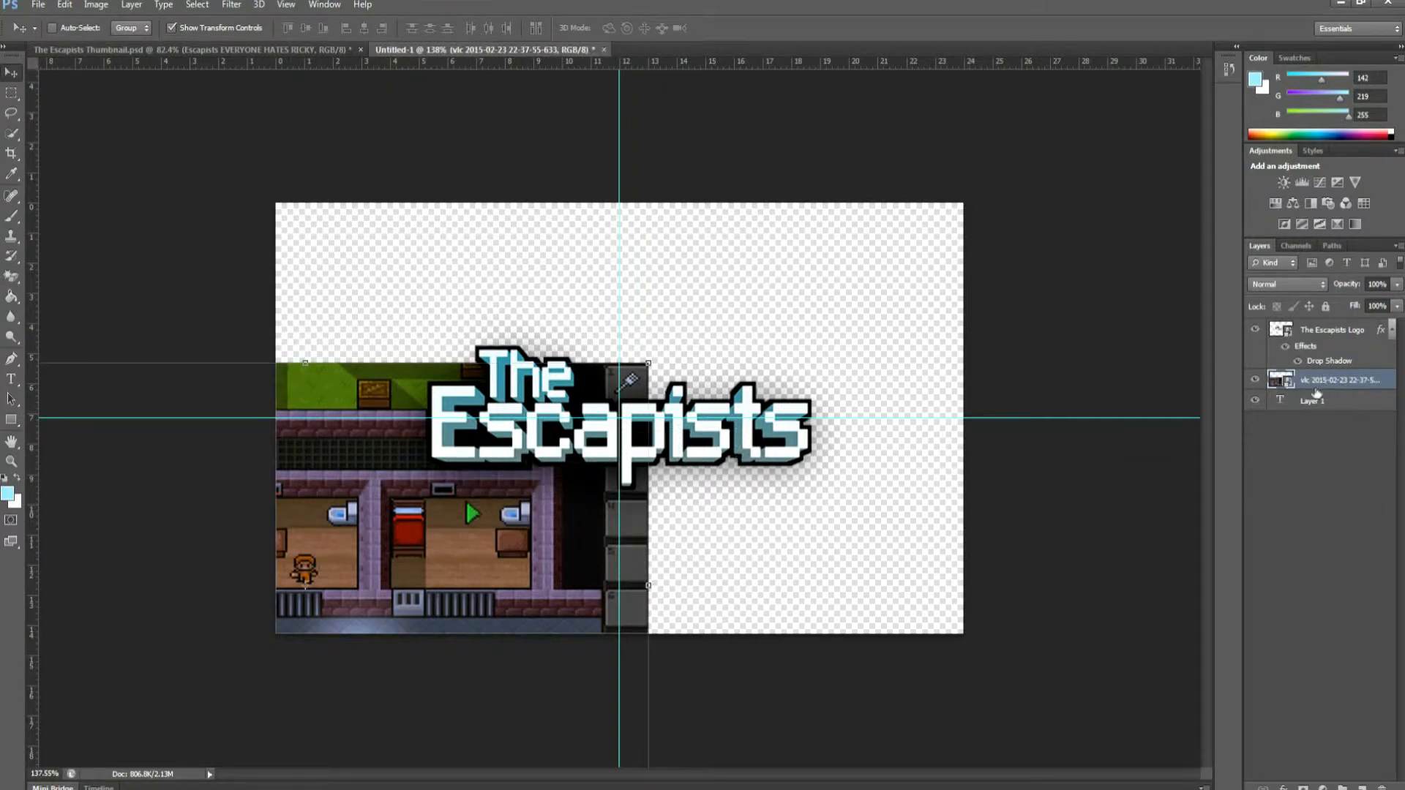
- Enlarge the game screenshot to about 81% width and 89% height and position it to fill the canvas behind the logo
{"action": "left_click_drag", "start_coordinate": [505, 520], "coordinate": [764, 404]}
{"action": "left_click_drag", "start_coordinate": [637, 524], "coordinate": [569, 479]}
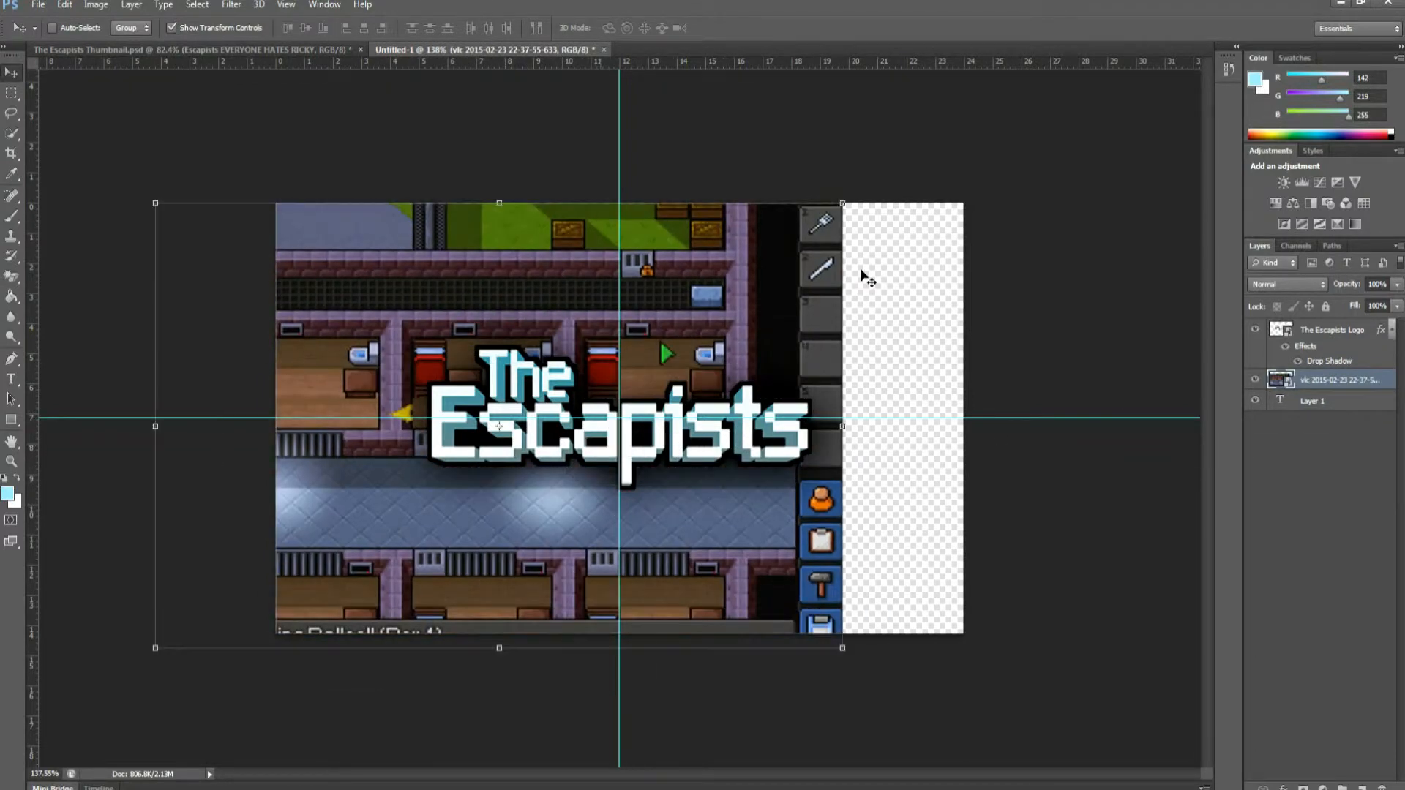
{"action": "left_click_drag", "start_coordinate": [619, 536], "coordinate": [1118, 329]}
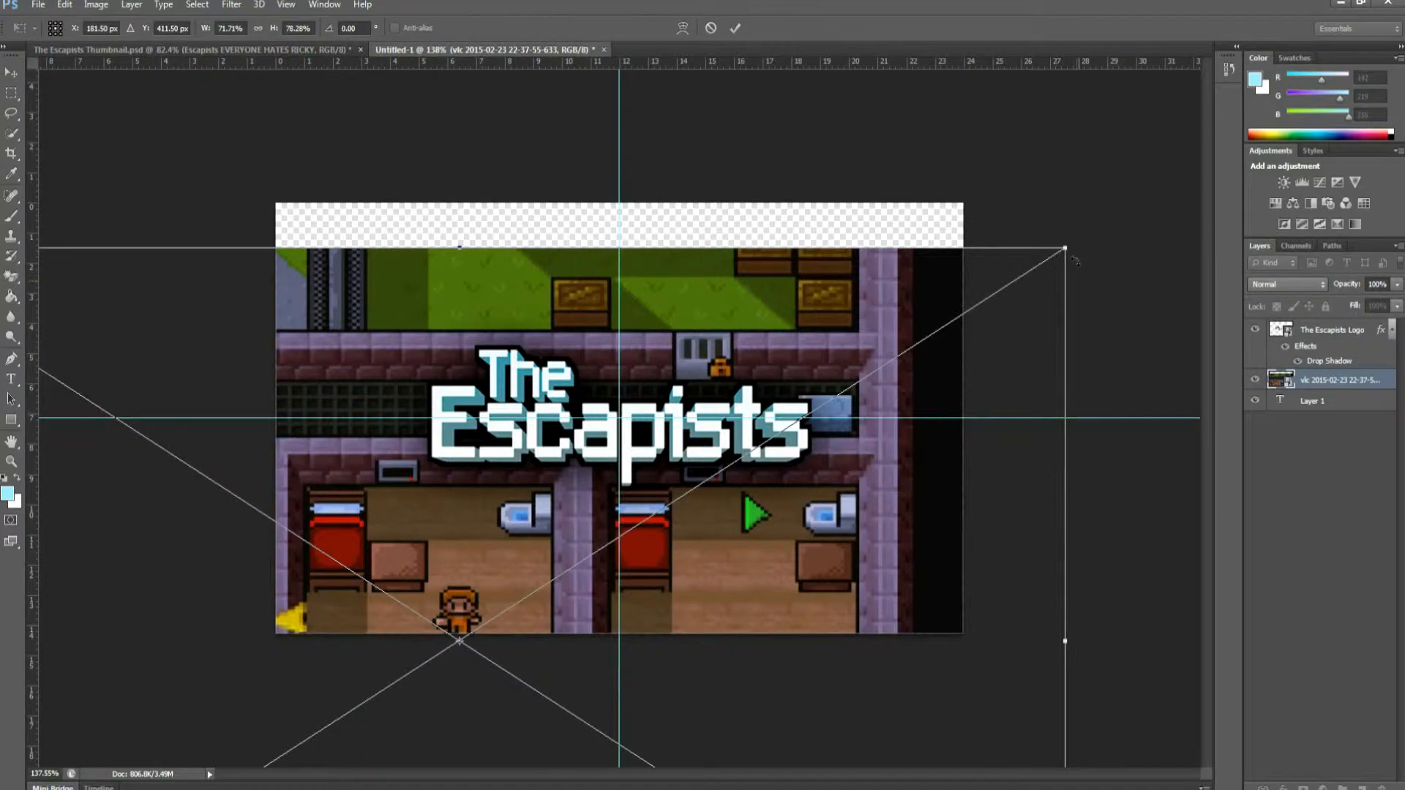
{"action": "left_click_drag", "start_coordinate": [1110, 212], "coordinate": [1226, 143]}
{"action": "left_click_drag", "start_coordinate": [878, 564], "coordinate": [878, 389]}
{"action": "left_click_drag", "start_coordinate": [779, 507], "coordinate": [632, 477]}
{"action": "key", "text": "Return"}
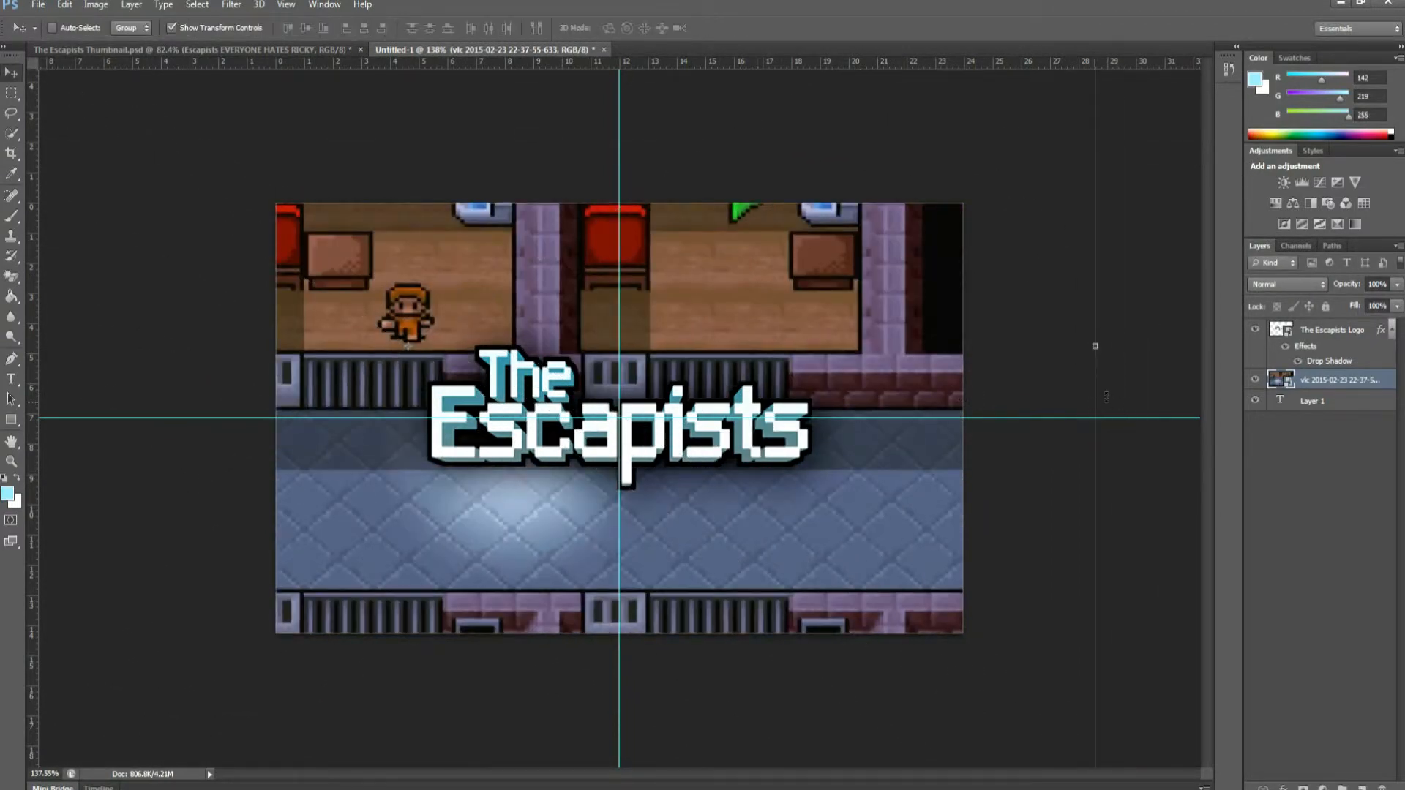
- Rotate the game screenshot by -7.10° and shift it so that it still covers the canvas with the character above the logo
{"action": "key", "text": "ctrl+t"}
{"action": "left_click_drag", "start_coordinate": [1127, 344], "coordinate": [1159, 267]}
{"action": "left_click_drag", "start_coordinate": [746, 318], "coordinate": [774, 373]}
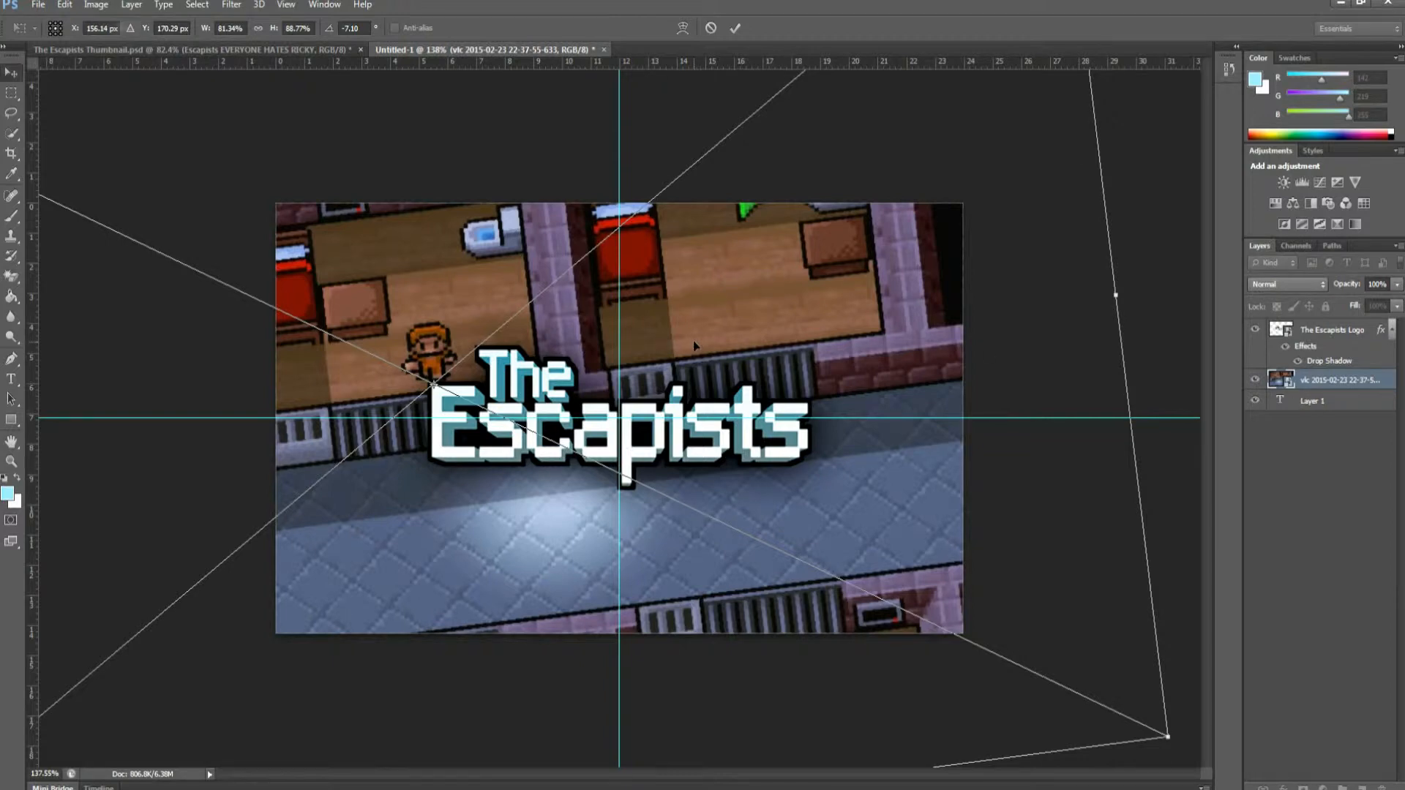
{"action": "key", "text": "Return"}
{"action": "left_click_drag", "start_coordinate": [698, 372], "coordinate": [769, 338]}
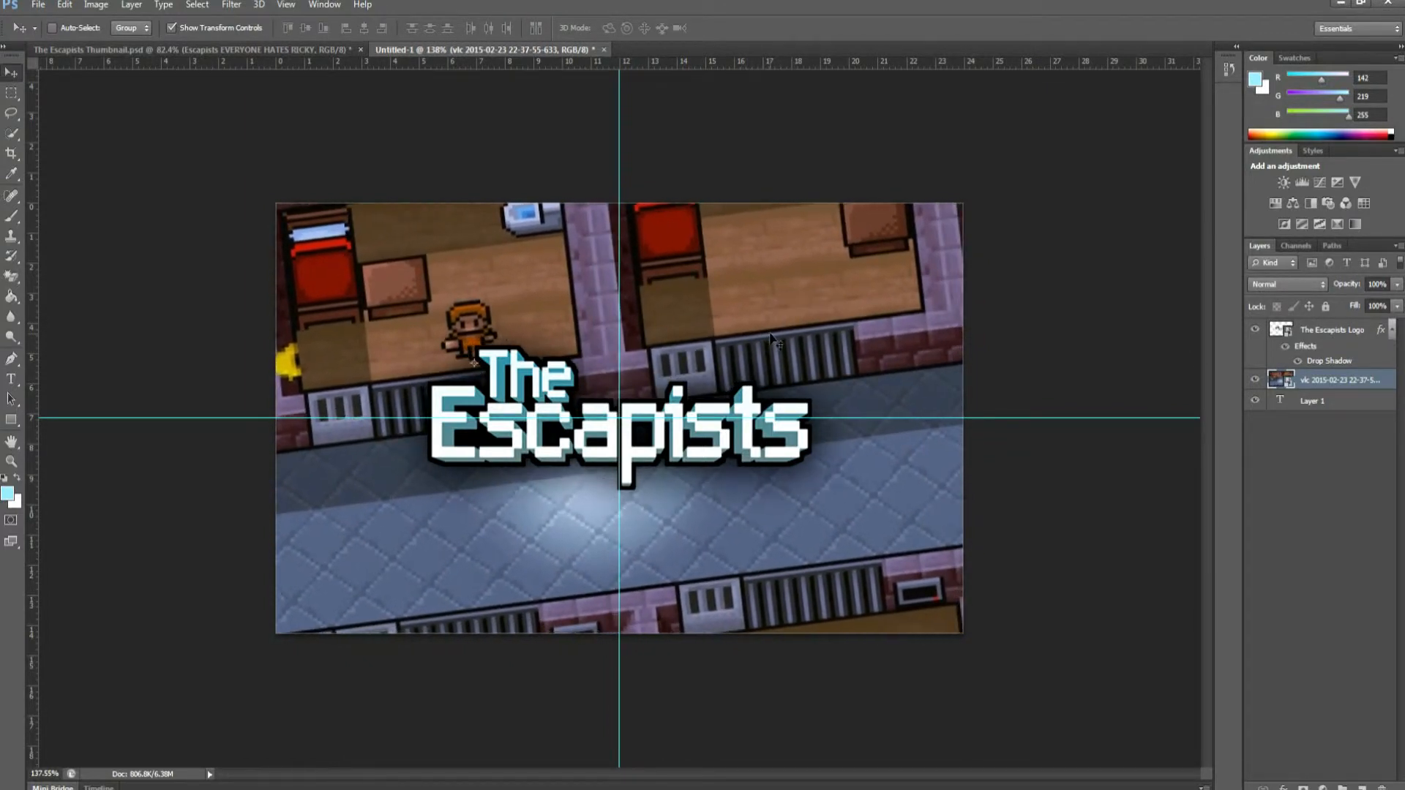
- Rasterize the game screenshot smart object by applying the Eraser tool to it
{"action": "left_click", "coordinate": [96, 4]}
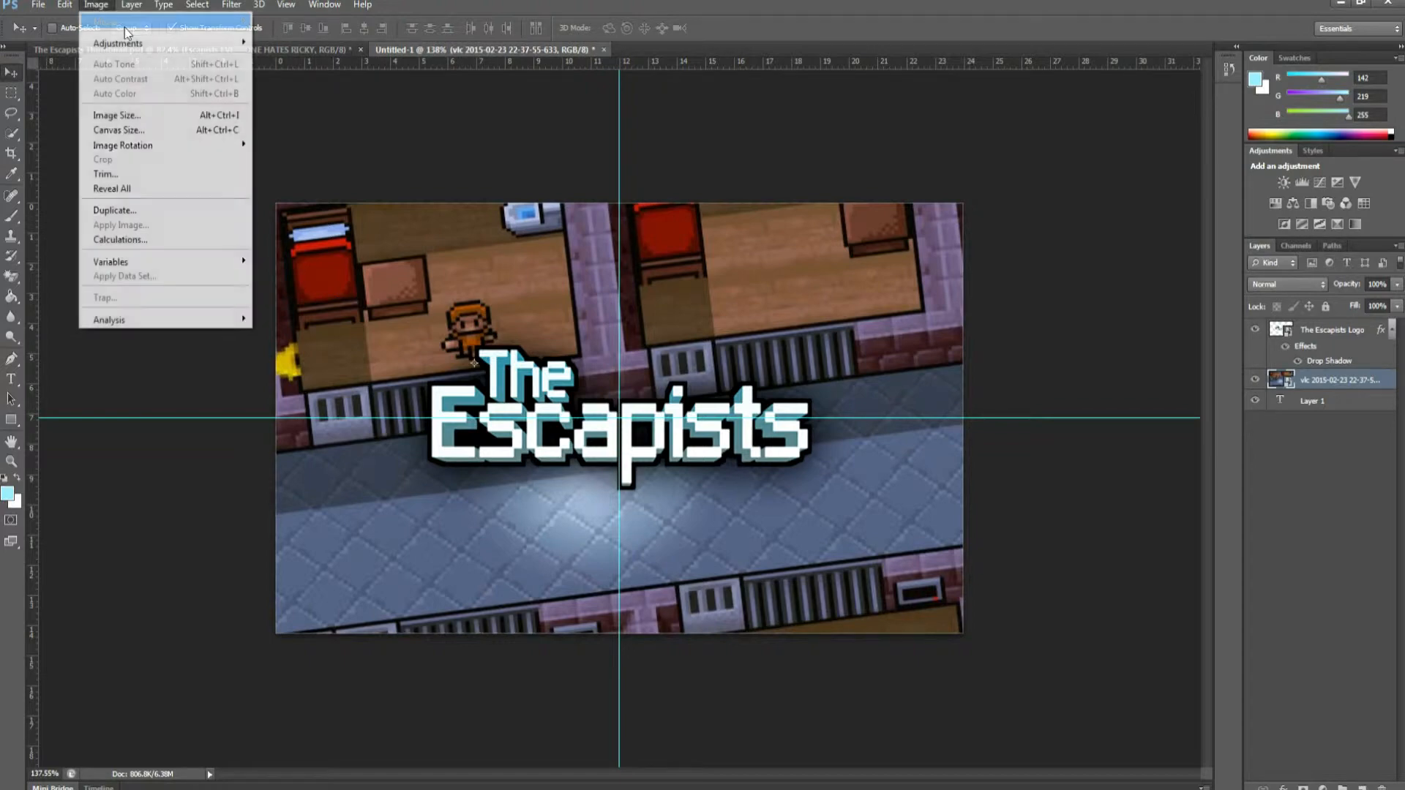
{"action": "left_click", "coordinate": [540, 121]}
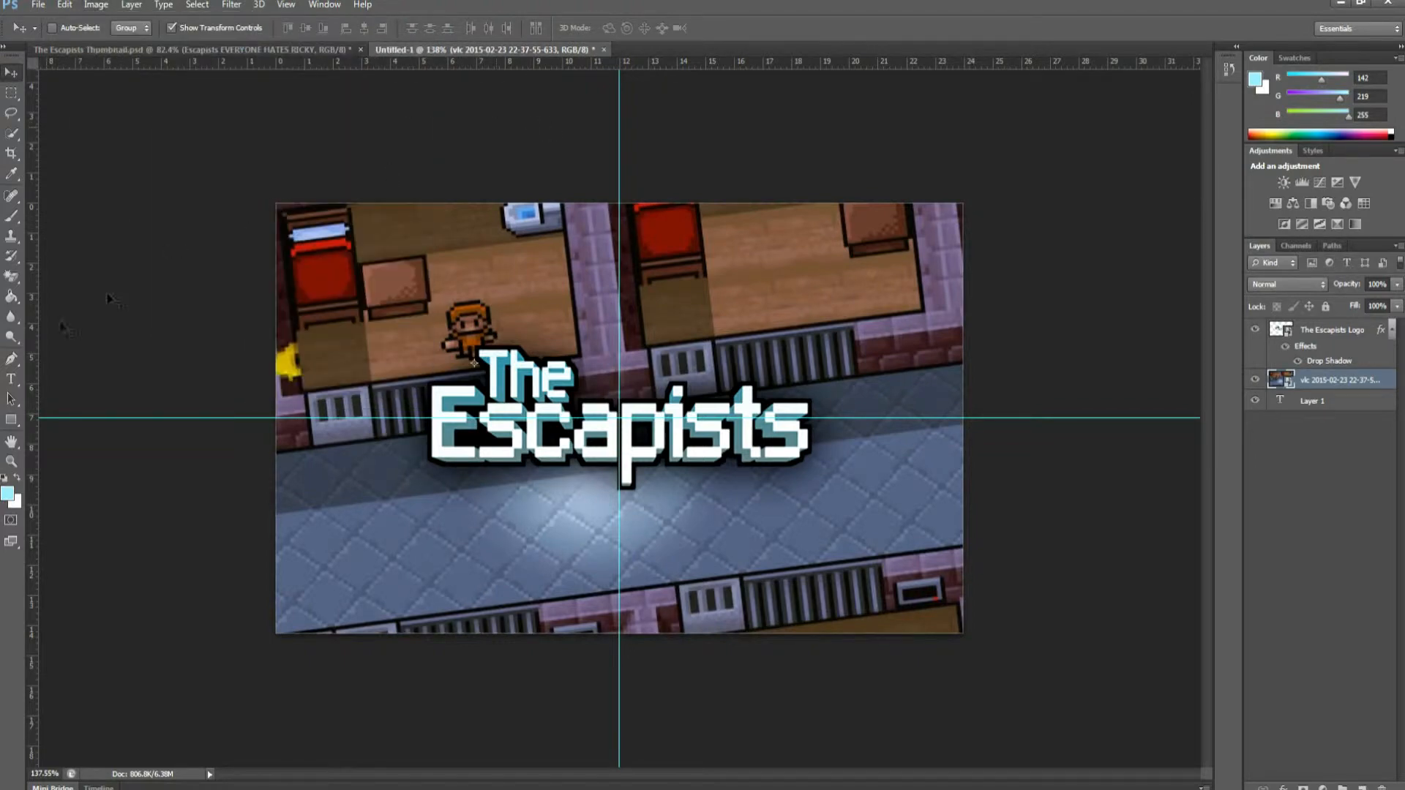
{"action": "left_click", "coordinate": [13, 277]}
{"action": "right_click", "coordinate": [11, 276]}
{"action": "left_click", "coordinate": [59, 271]}
{"action": "left_click", "coordinate": [393, 305]}
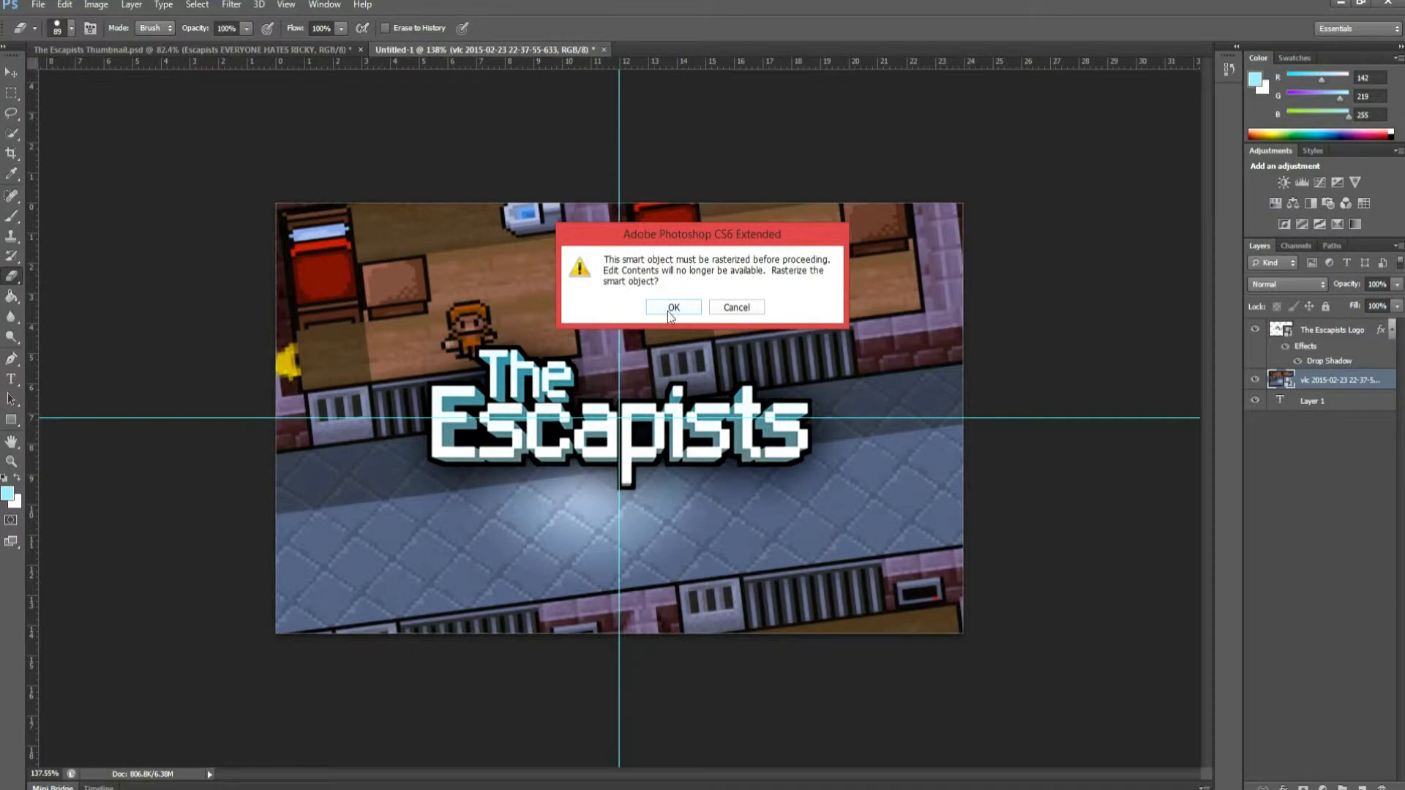
{"action": "left_click", "coordinate": [670, 309]}
- Adjust the game screenshot layer's brightness to 26 and contrast to 82
{"action": "right_click", "coordinate": [11, 277]}
{"action": "left_click", "coordinate": [65, 297]}
{"action": "left_click", "coordinate": [96, 4]}
{"action": "mouse_move", "coordinate": [123, 49]}
{"action": "left_click", "coordinate": [374, 44]}
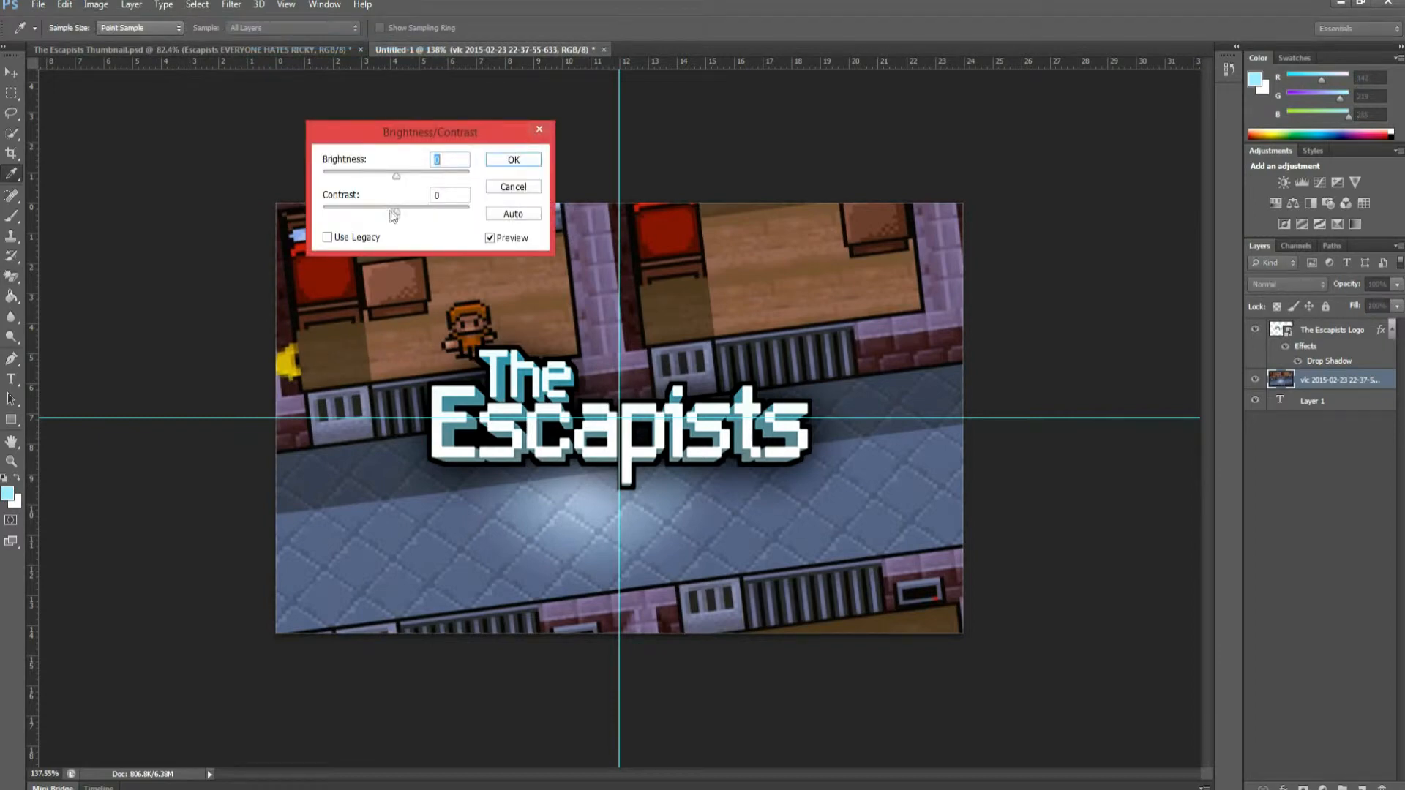
{"action": "left_click_drag", "start_coordinate": [395, 209], "coordinate": [455, 228]}
{"action": "left_click_drag", "start_coordinate": [393, 178], "coordinate": [409, 178]}
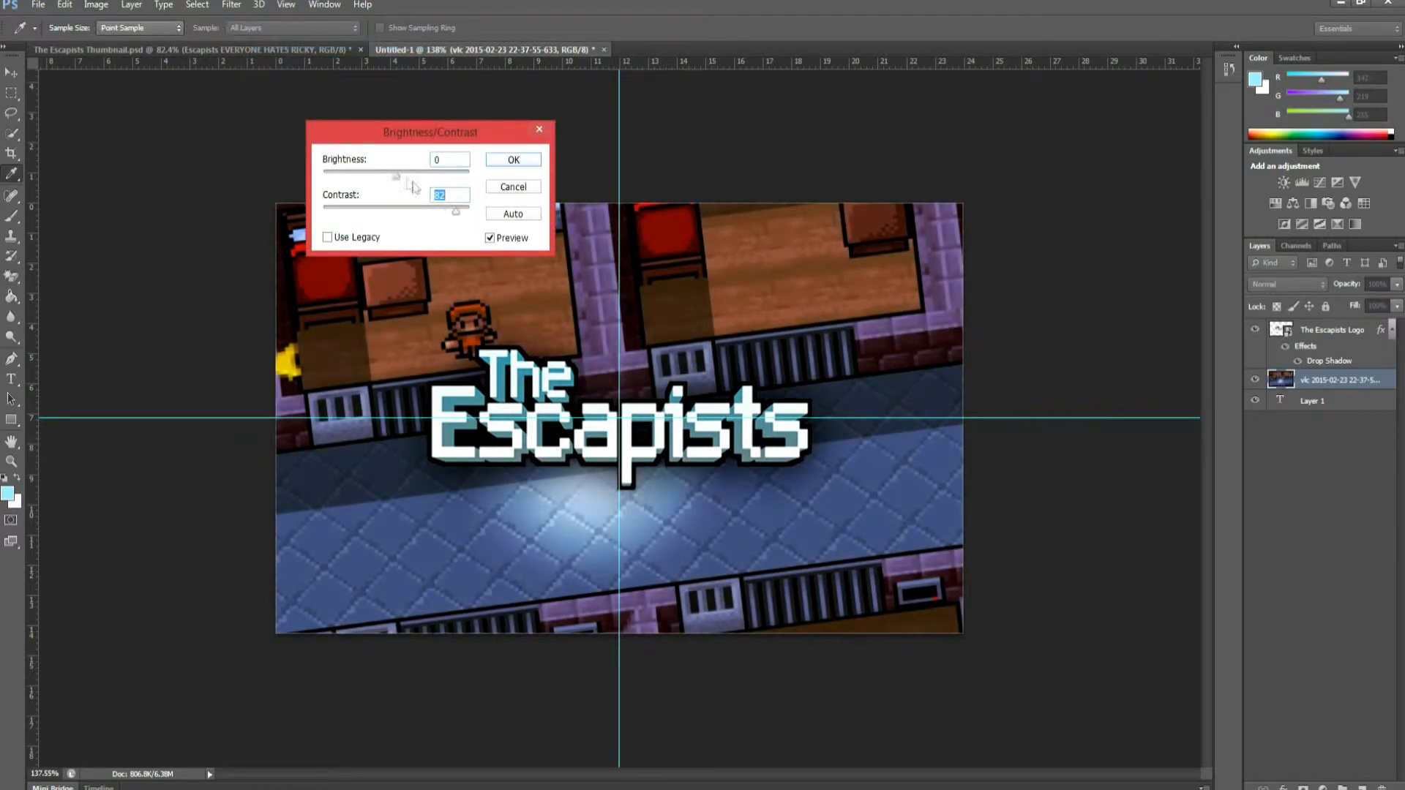
{"action": "left_click", "coordinate": [513, 160]}
{"action": "key", "text": "w"}
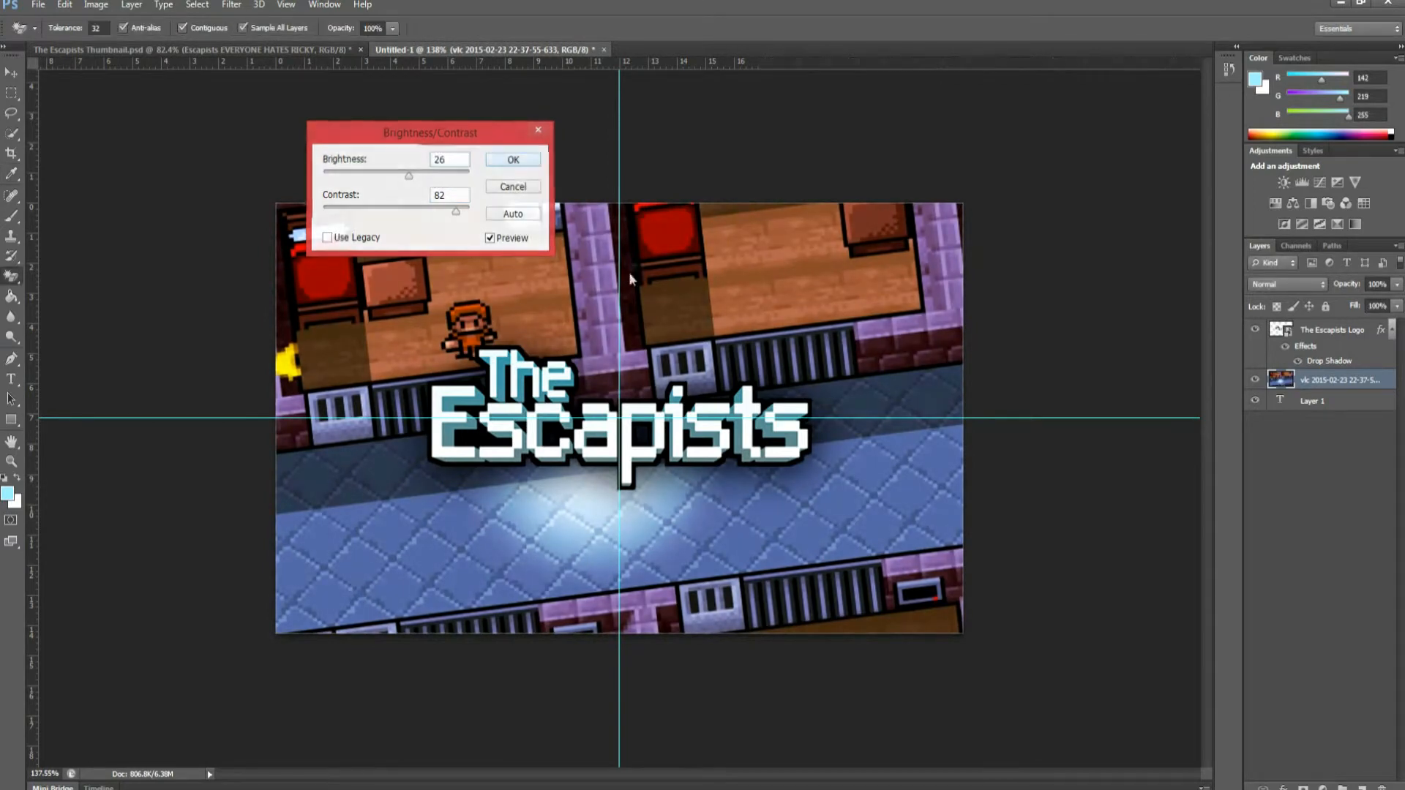
{"action": "left_click", "coordinate": [11, 73]}
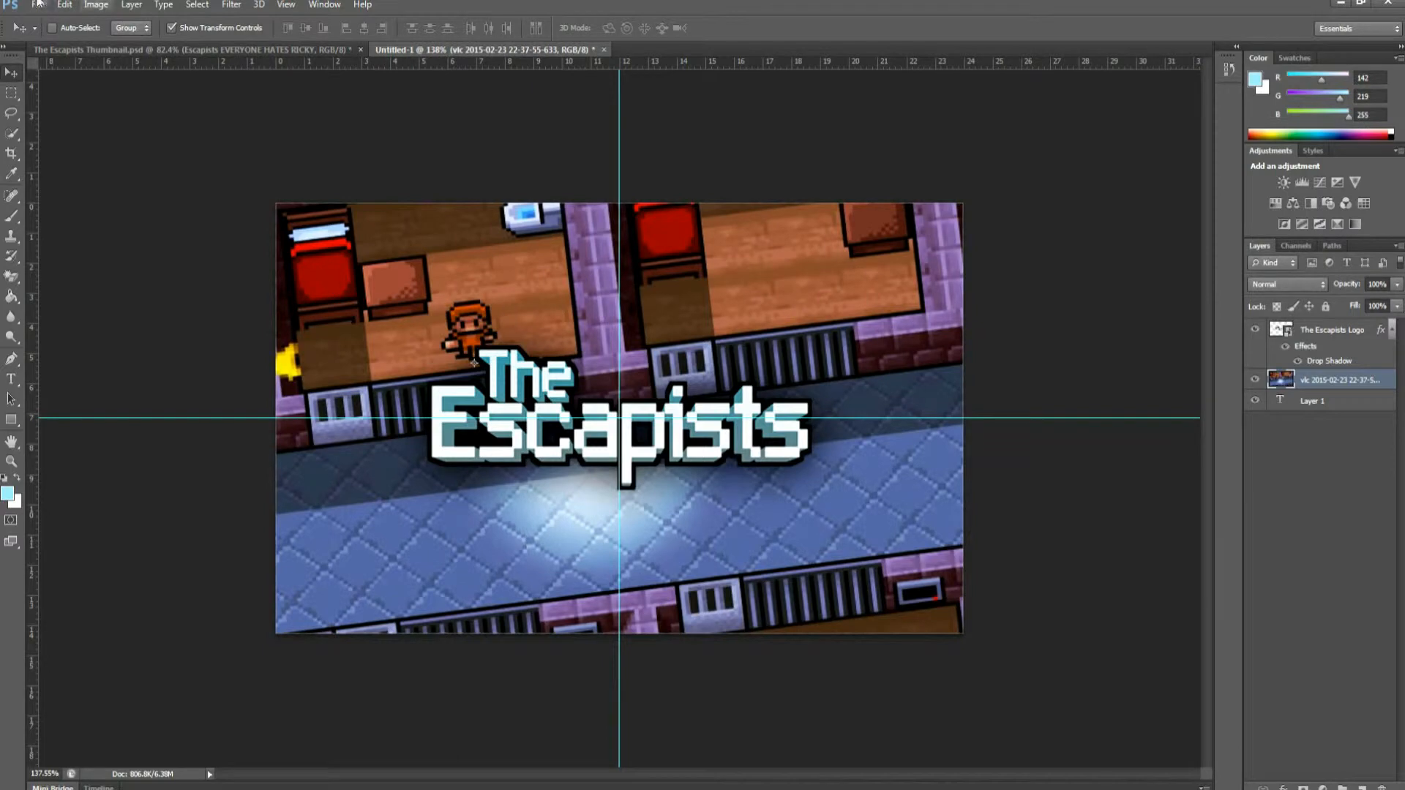
- Paint a thick light blue diagonal band across the screenshot layer behind the logo, from the lower-left to the upper-right of the canvas
{"action": "left_click", "coordinate": [10, 217]}
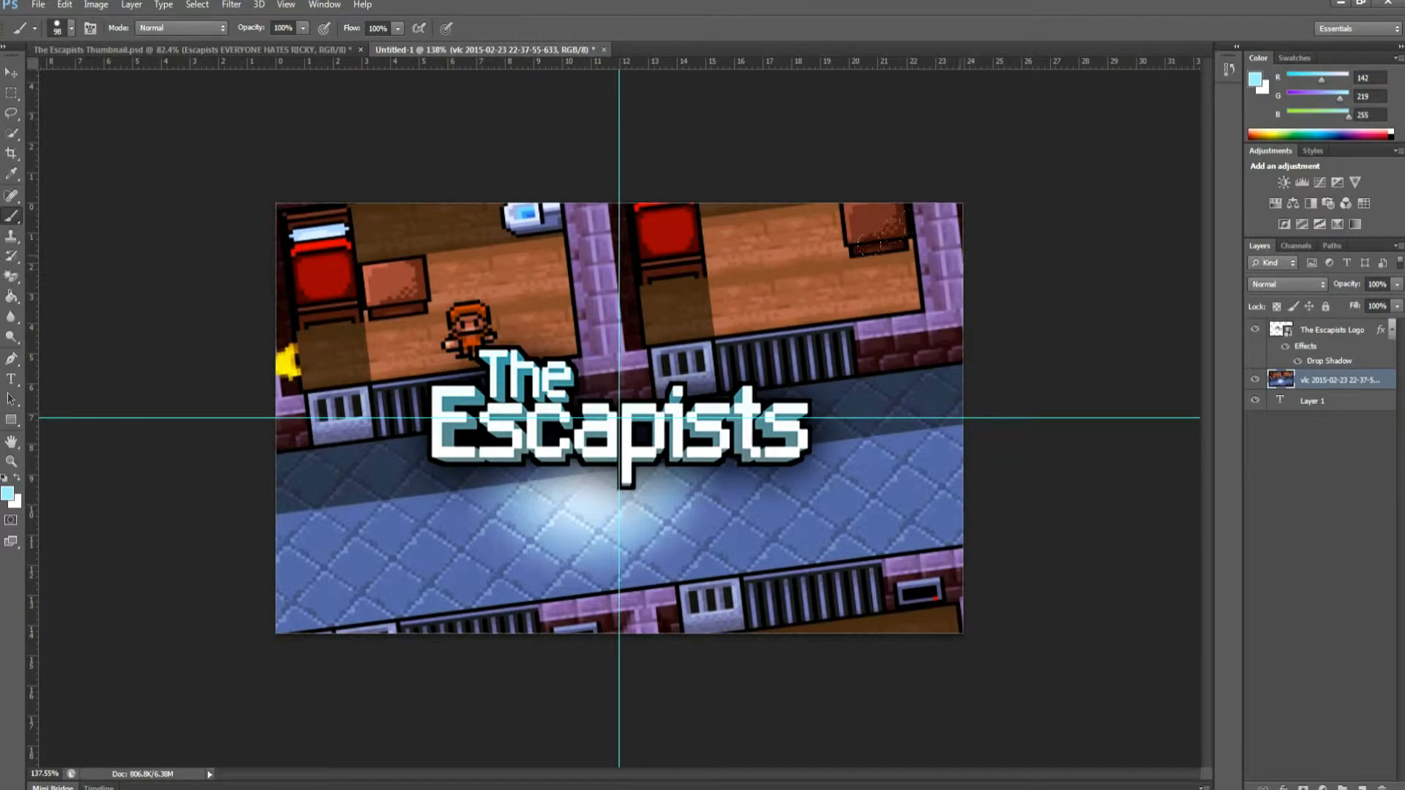
{"action": "mouse_move", "coordinate": [235, 576]}
{"action": "left_mouse_down"}
{"action": "mouse_move", "coordinate": [283, 600]}
{"action": "mouse_move", "coordinate": [470, 531]}
{"action": "mouse_move", "coordinate": [927, 171]}
{"action": "left_mouse_up"}
{"action": "key", "text": "ctrl+z"}
{"action": "mouse_move", "coordinate": [944, 238]}
{"action": "left_mouse_down"}
{"action": "mouse_move", "coordinate": [927, 337]}
{"action": "mouse_move", "coordinate": [713, 512]}
{"action": "mouse_move", "coordinate": [504, 559]}
{"action": "mouse_move", "coordinate": [276, 648]}
{"action": "left_mouse_up"}
{"action": "mouse_move", "coordinate": [374, 606]}
{"action": "left_mouse_down"}
{"action": "mouse_move", "coordinate": [644, 491]}
{"action": "mouse_move", "coordinate": [889, 304]}
{"action": "left_mouse_up"}
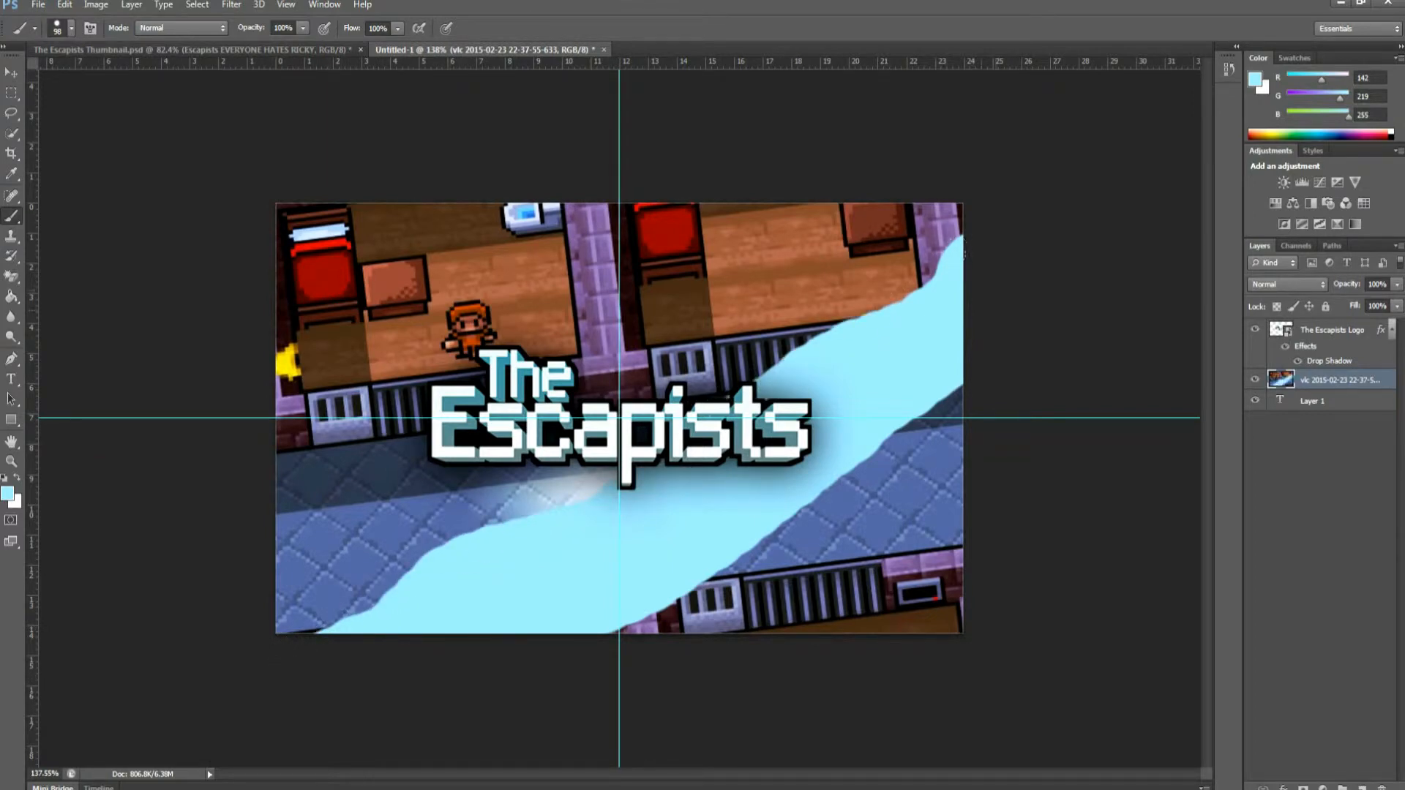
{"action": "key", "text": "v"}
- Create a new transparent document from the YT Banners preset at 2560 × 1440 pixels
{"action": "left_click", "coordinate": [35, 6]}
{"action": "left_click", "coordinate": [57, 22]}
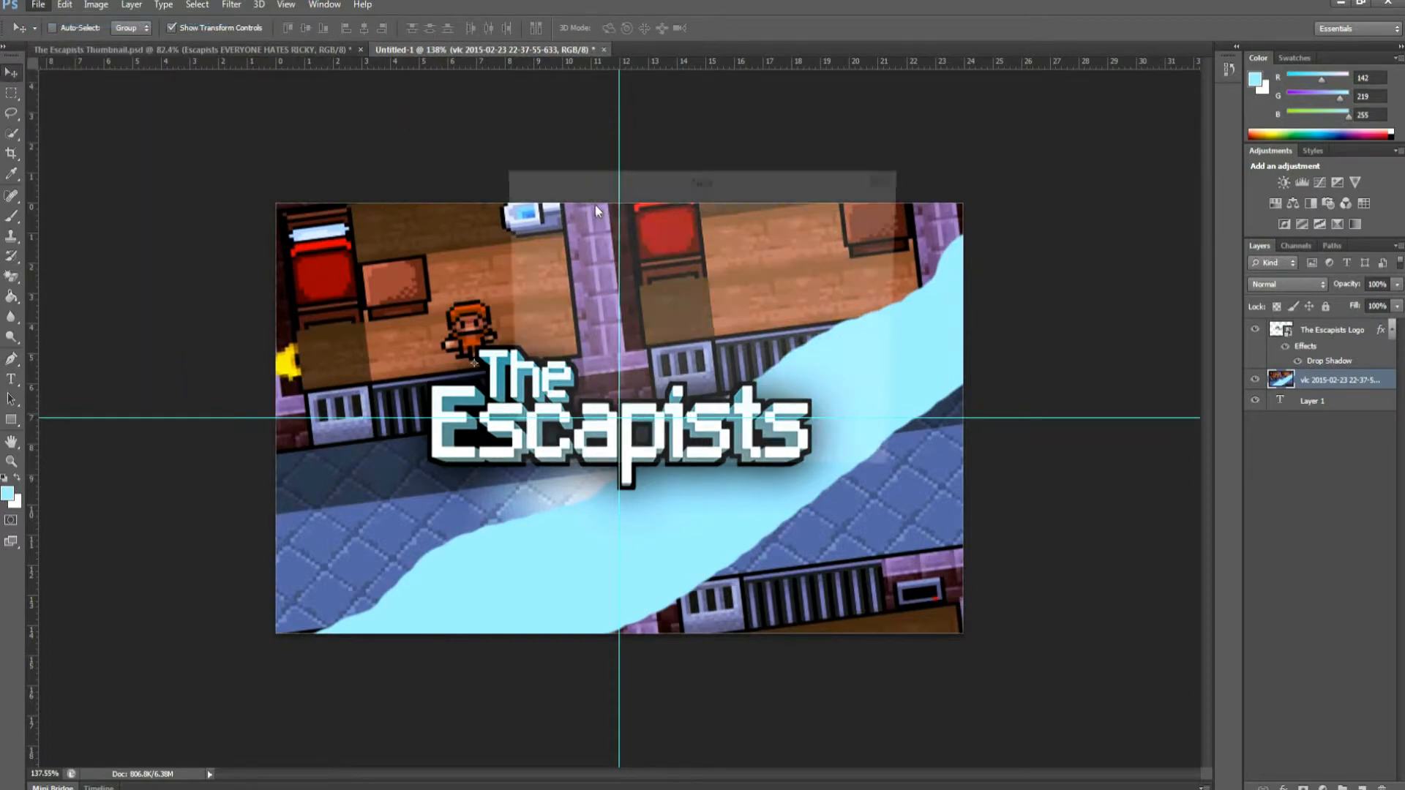
{"action": "left_click", "coordinate": [624, 230]}
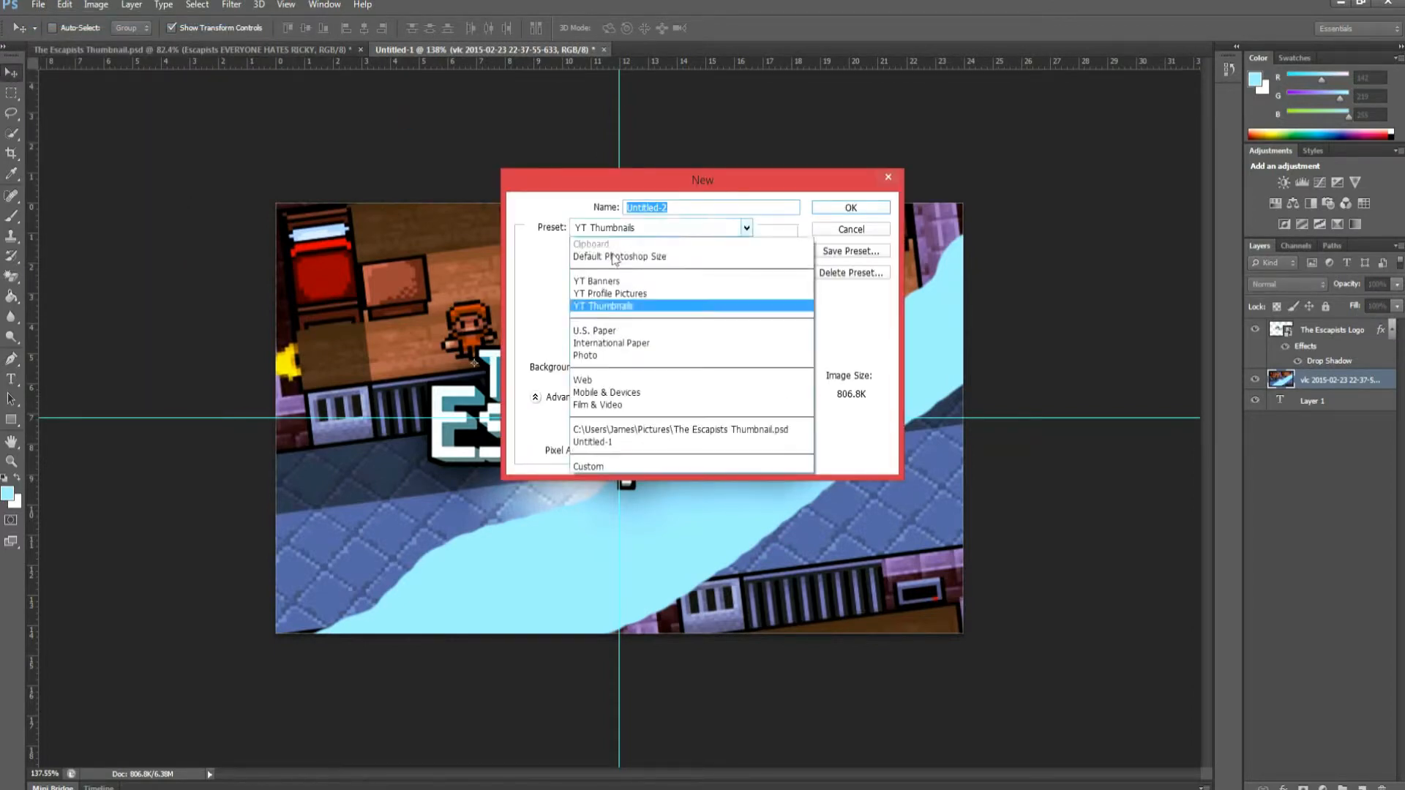
{"action": "left_click", "coordinate": [618, 284]}
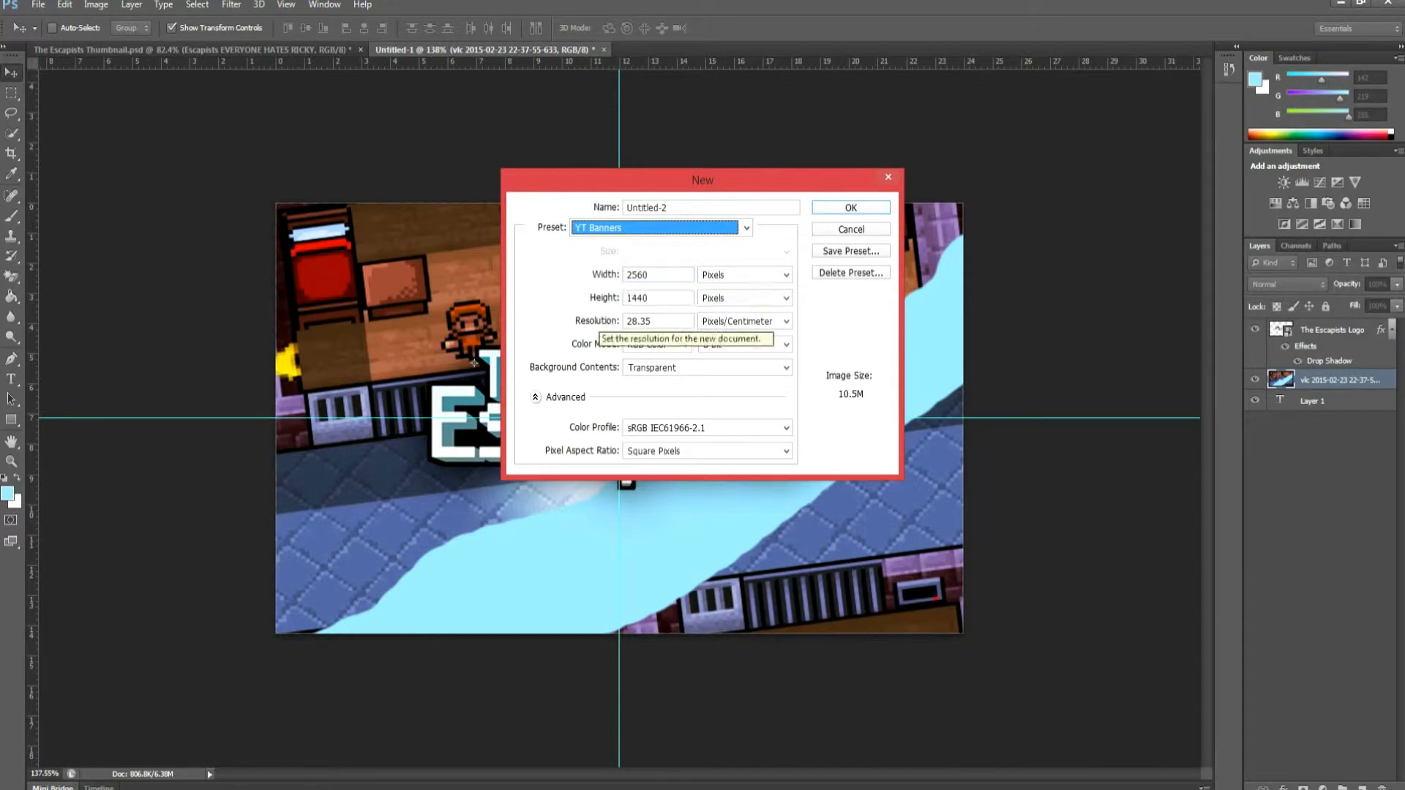
{"action": "left_click", "coordinate": [840, 209]}
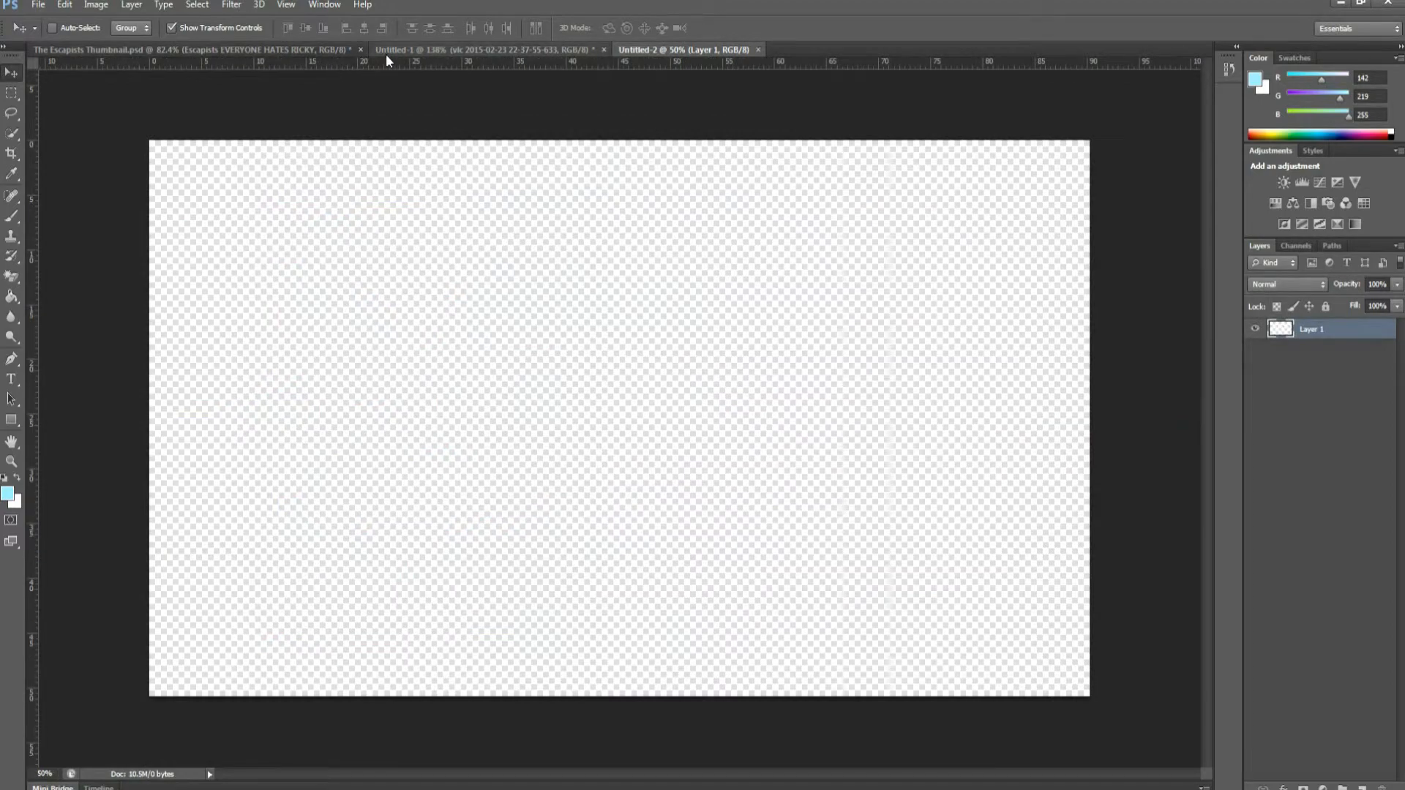
- Copy the painted game screenshot layer from Untitled-1 into the Untitled-2 banner document
{"action": "left_click", "coordinate": [386, 52]}
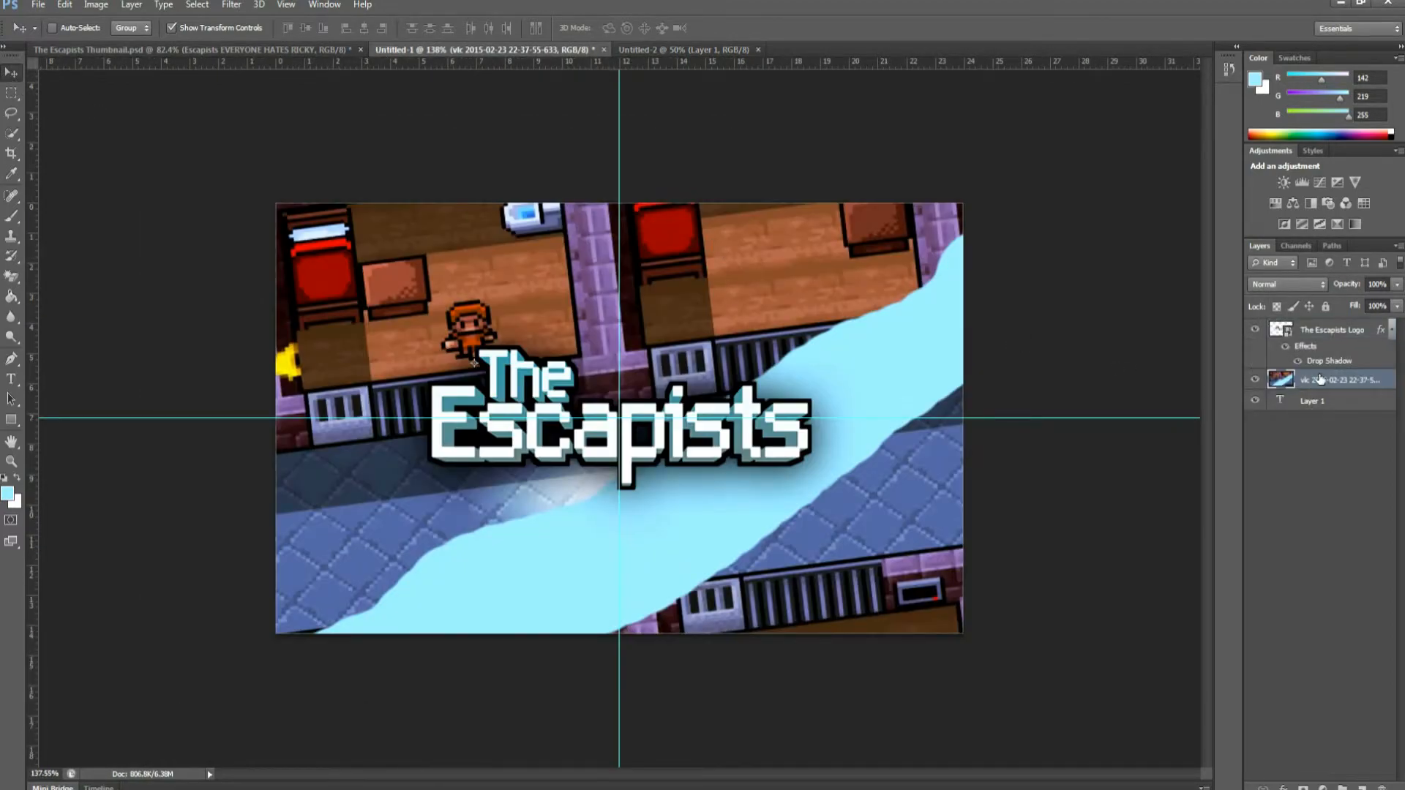
{"action": "left_click_drag", "start_coordinate": [727, 355], "coordinate": [665, 304]}
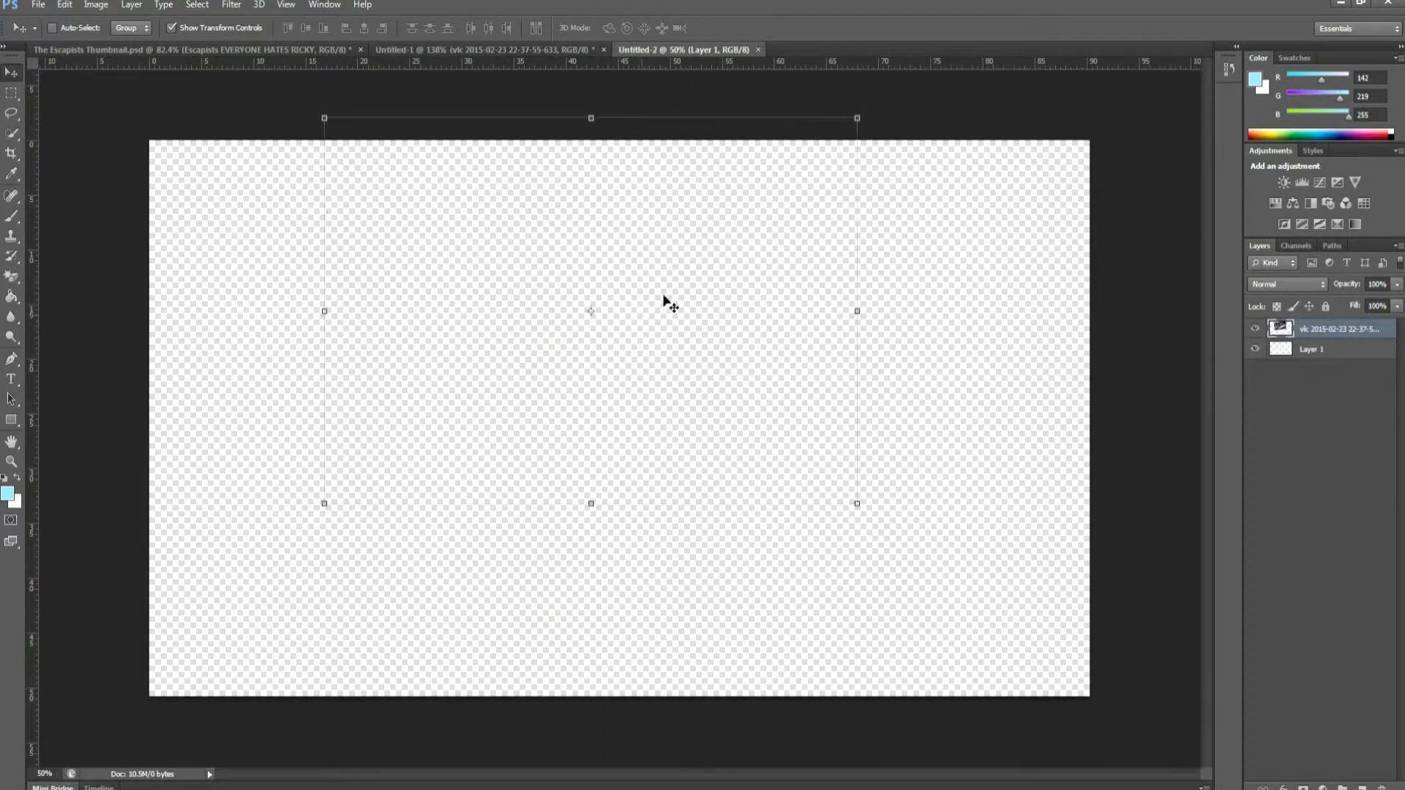
- Rotate the copied screenshot about 30° clockwise in the banner document and move it upward on the canvas
{"action": "left_click", "coordinate": [865, 258]}
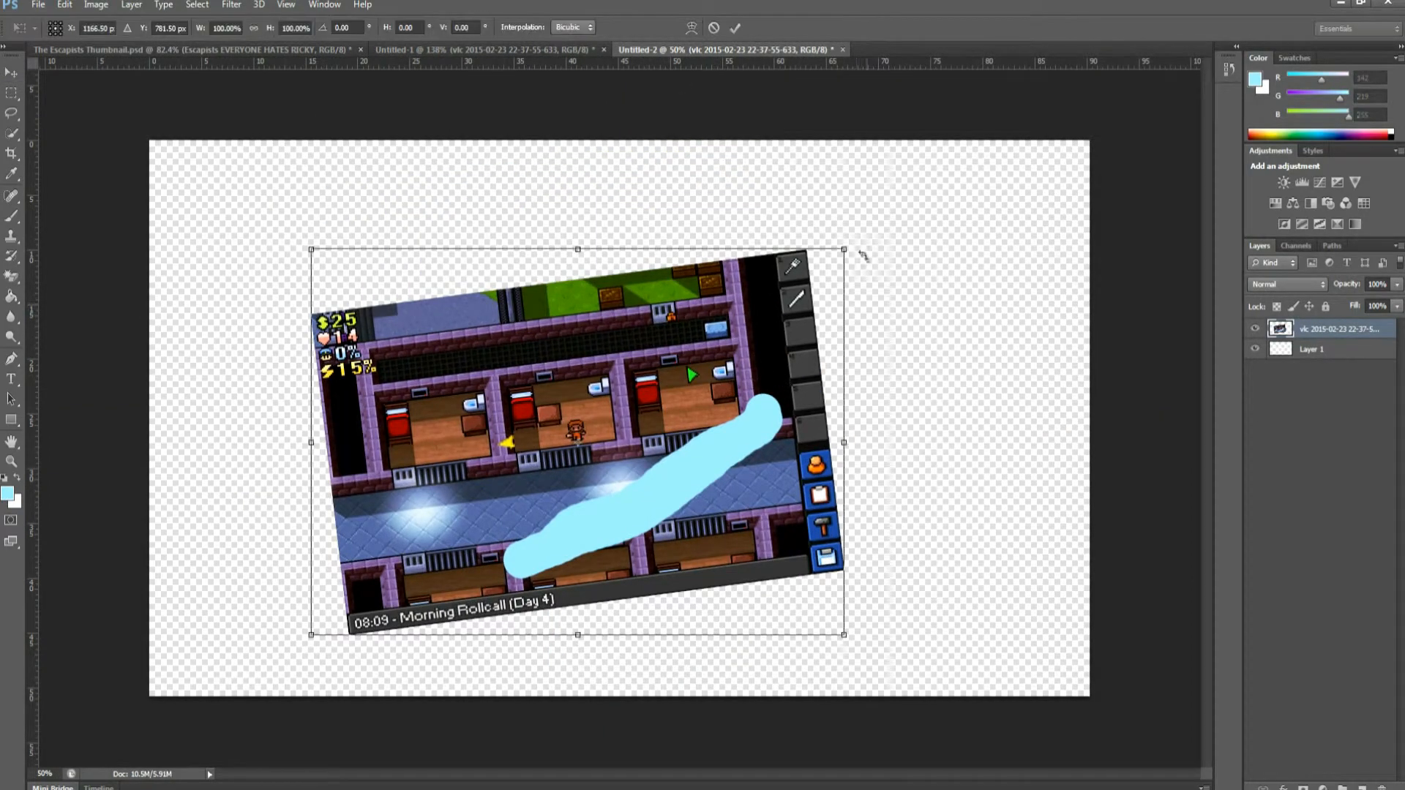
{"action": "left_click_drag", "start_coordinate": [929, 268], "coordinate": [1067, 393]}
{"action": "key", "text": "Return"}
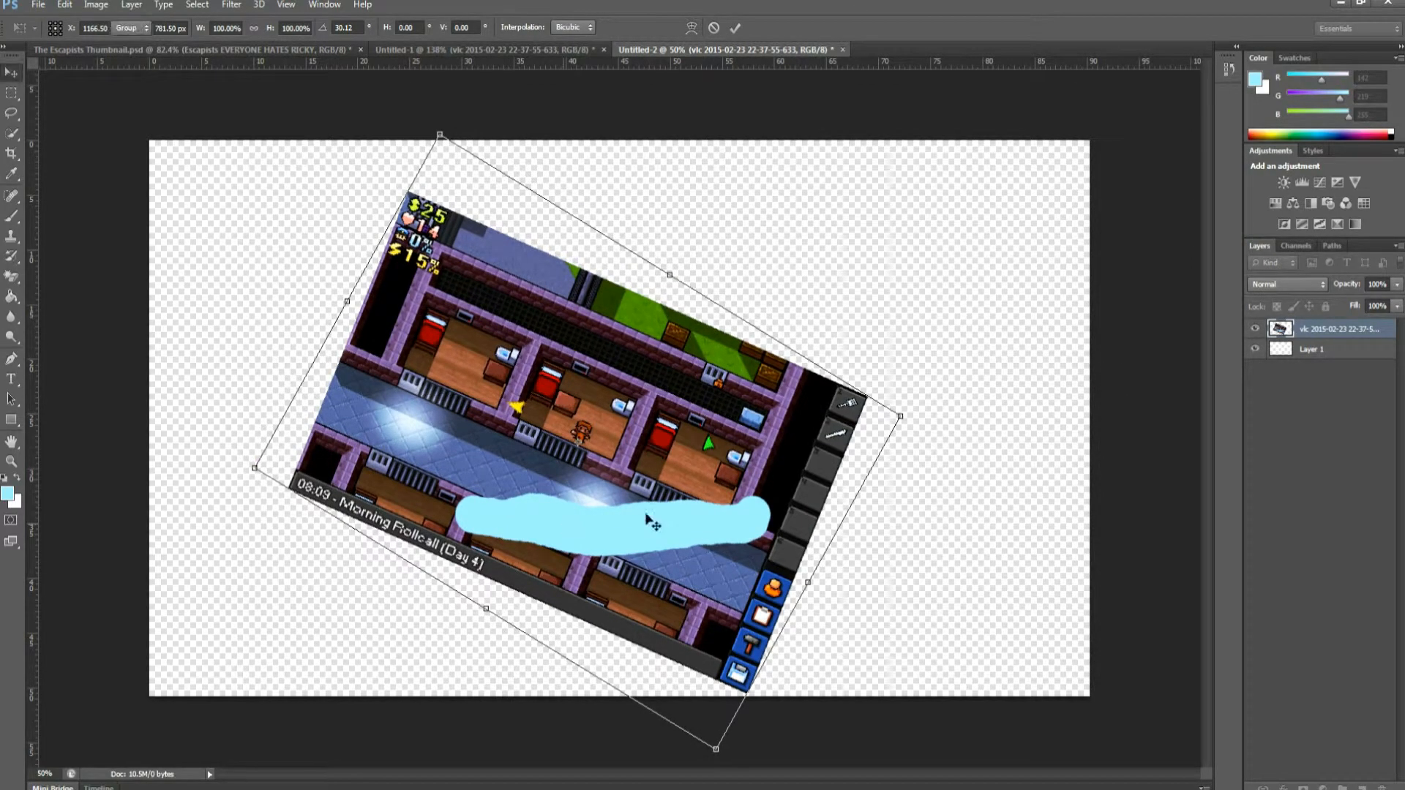
{"action": "left_click_drag", "start_coordinate": [670, 419], "coordinate": [651, 335]}
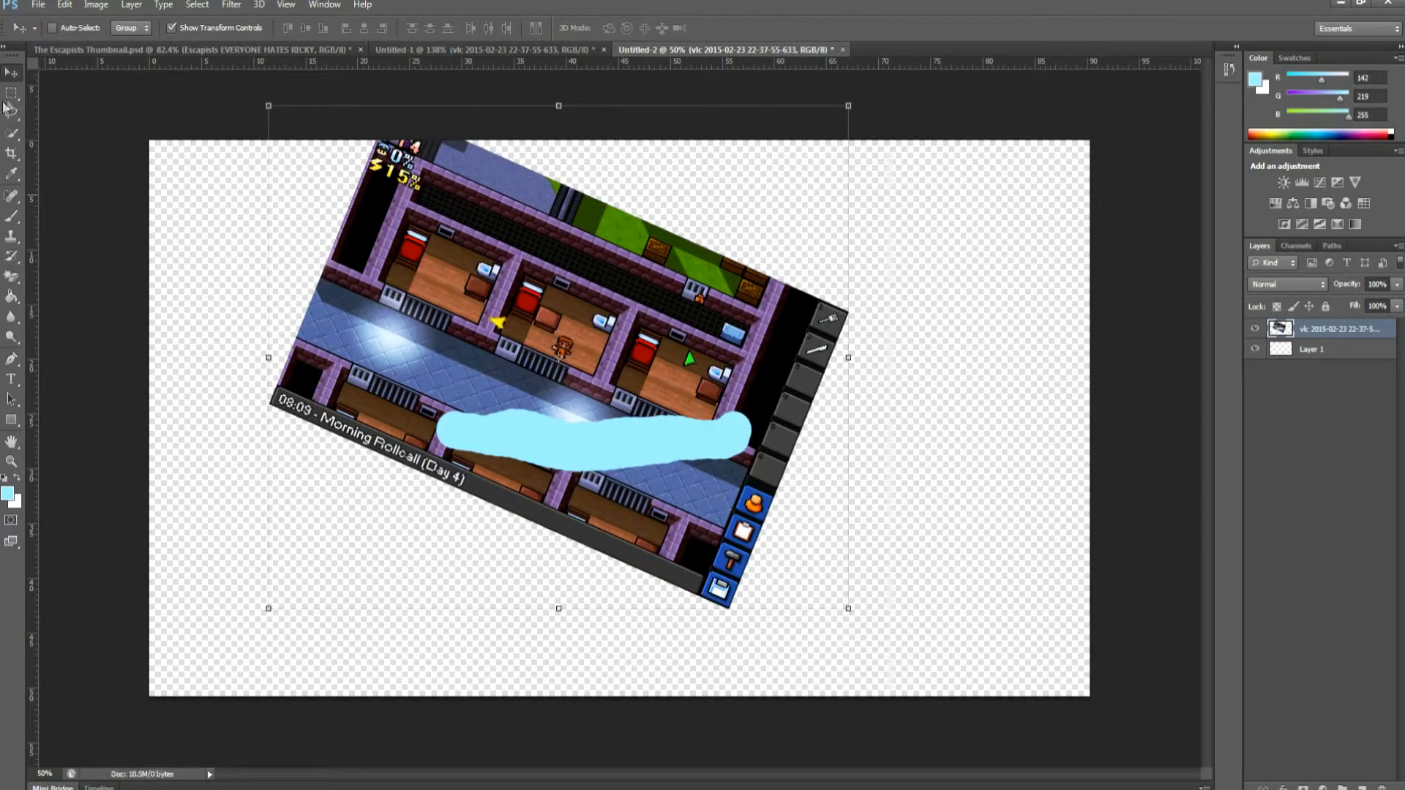
- Delete the lower part of the rotated screenshot in the banner document using a full-width rectangular selection
{"action": "left_click", "coordinate": [11, 93]}
{"action": "mouse_move", "coordinate": [188, 679]}
{"action": "left_mouse_down"}
{"action": "mouse_move", "coordinate": [1142, 560]}
{"action": "mouse_move", "coordinate": [1173, 415]}
{"action": "mouse_move", "coordinate": [1205, 408]}
{"action": "left_mouse_up"}
{"action": "key", "text": "Delete"}
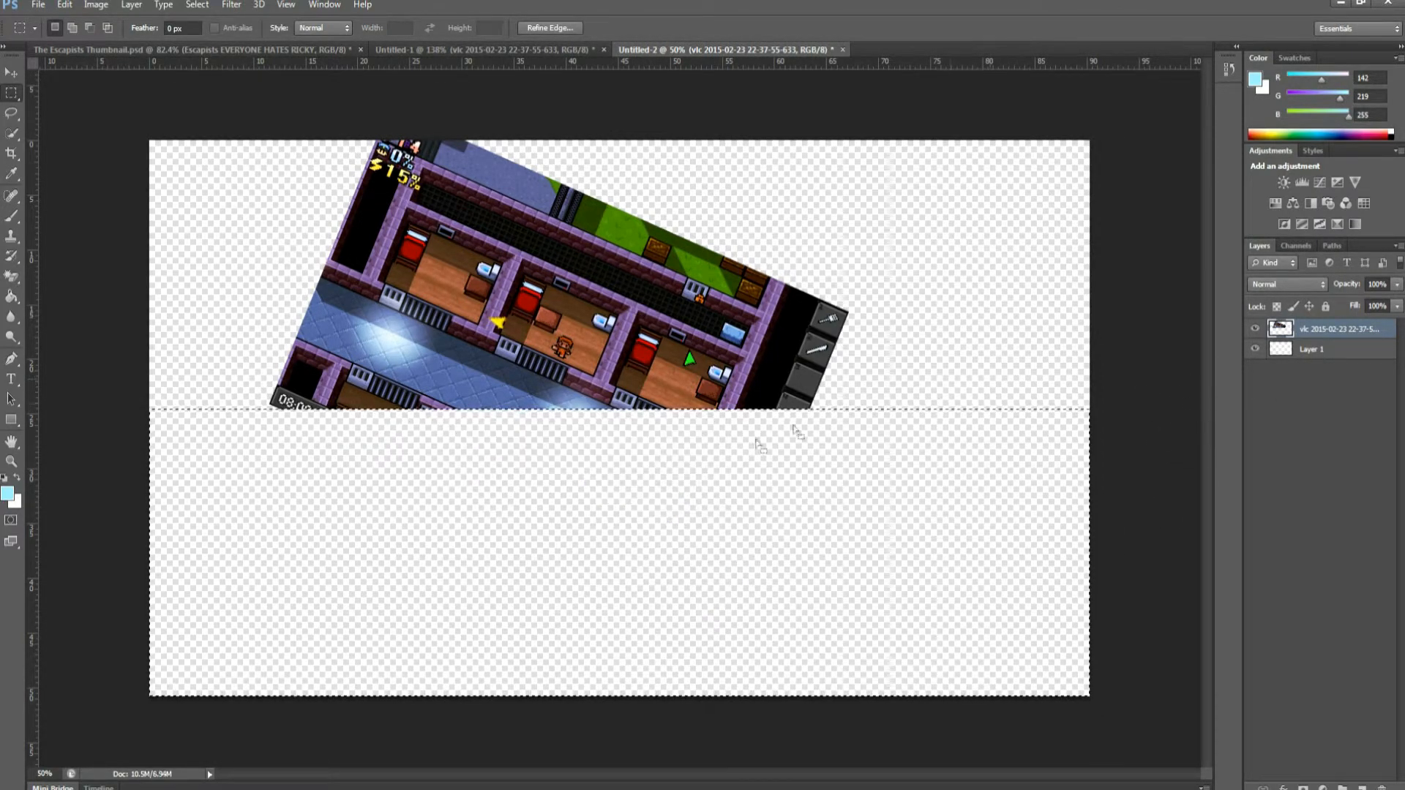
- Shift the selection slightly up over the screenshot's cut edge and brush light blue paint along the edge and below it
{"action": "mouse_move", "coordinate": [634, 547]}
{"action": "left_mouse_down"}
{"action": "mouse_move", "coordinate": [652, 552]}
{"action": "mouse_move", "coordinate": [634, 538]}
{"action": "left_mouse_up"}
{"action": "key", "text": "b"}
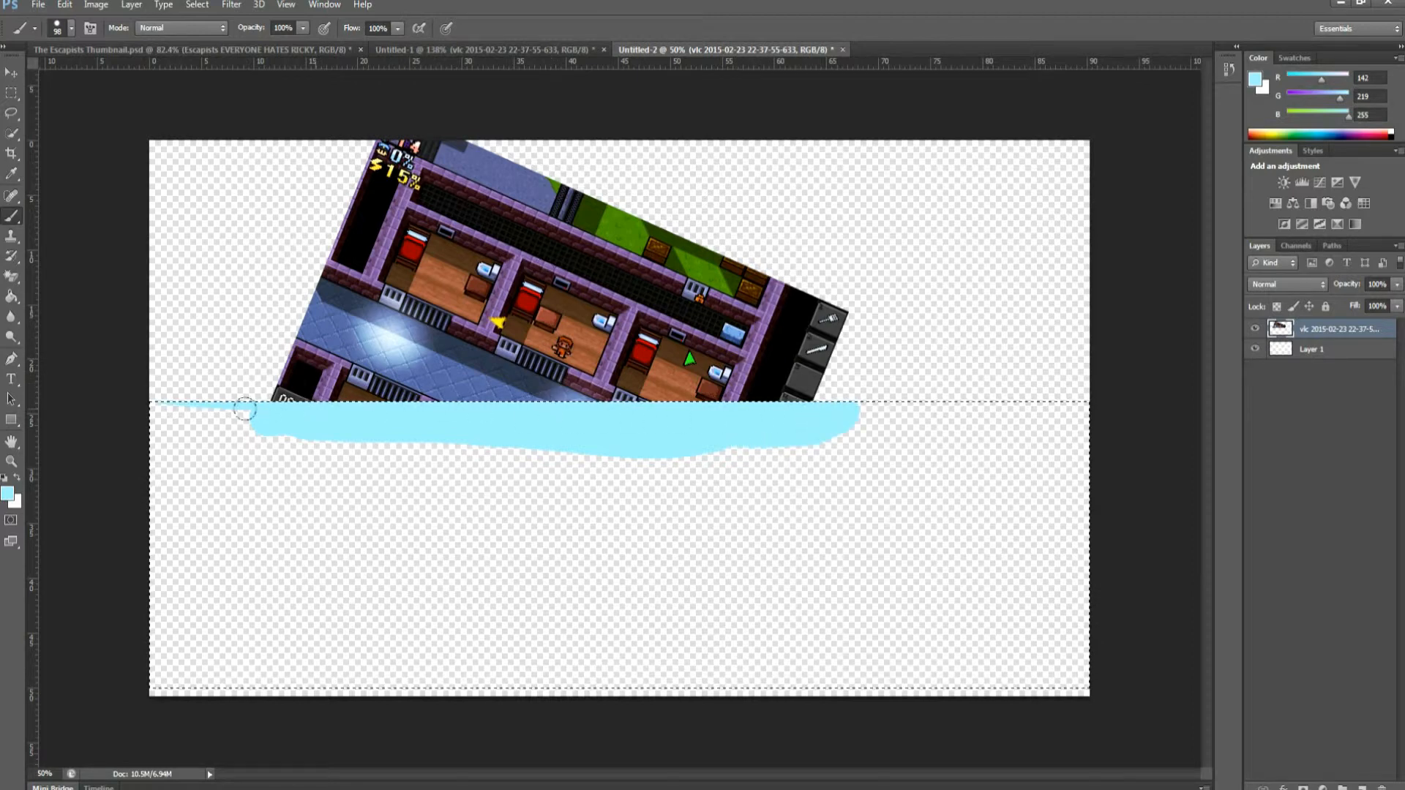
{"action": "mouse_move", "coordinate": [520, 457]}
{"action": "left_mouse_down"}
{"action": "mouse_move", "coordinate": [385, 432]}
{"action": "mouse_move", "coordinate": [706, 640]}
{"action": "left_mouse_up"}
- Move the selection slightly down, delete the paint inside it to leave a thin light blue strip along the cut edge, and deselect
{"action": "left_click", "coordinate": [11, 93]}
{"action": "left_click_drag", "start_coordinate": [558, 453], "coordinate": [557, 459]}
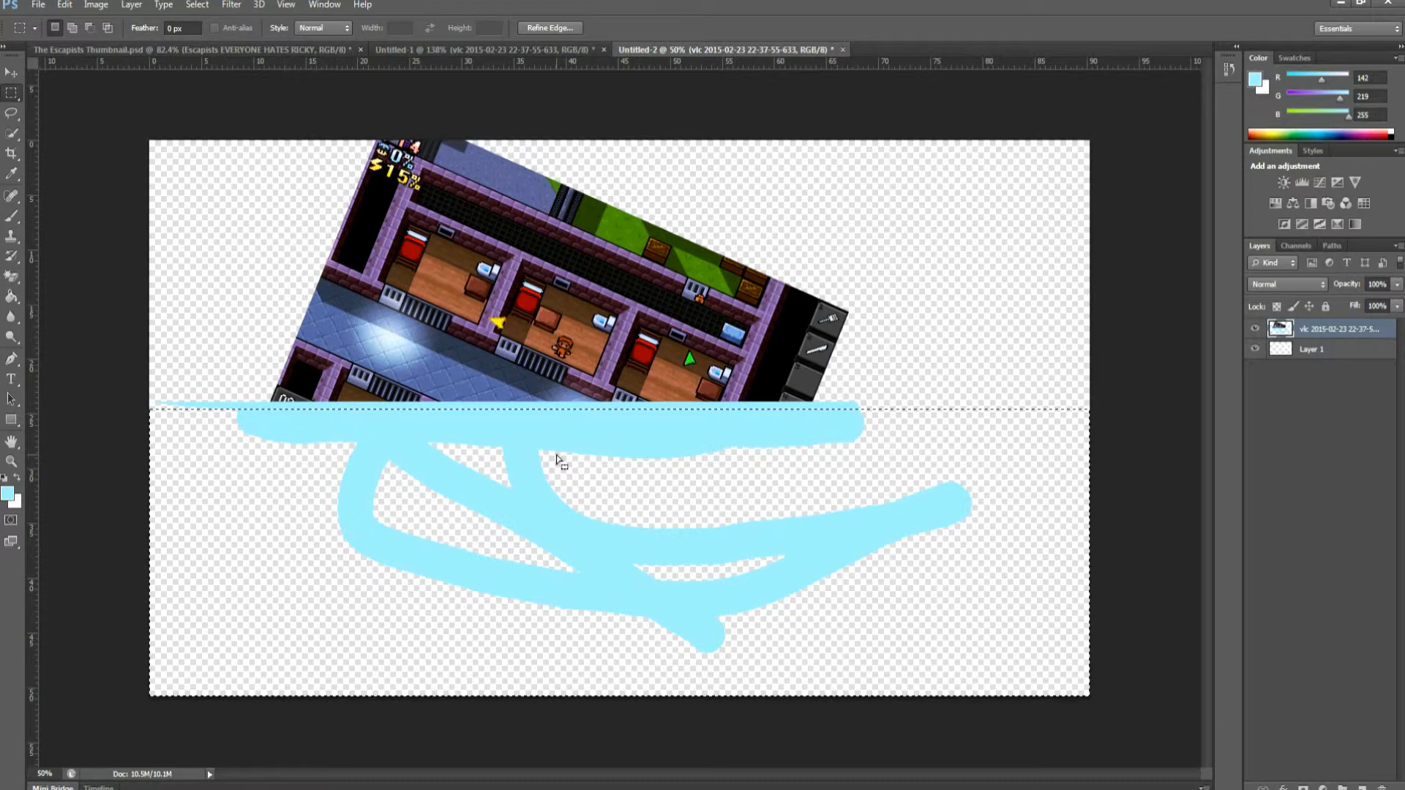
{"action": "key", "text": "Delete"}
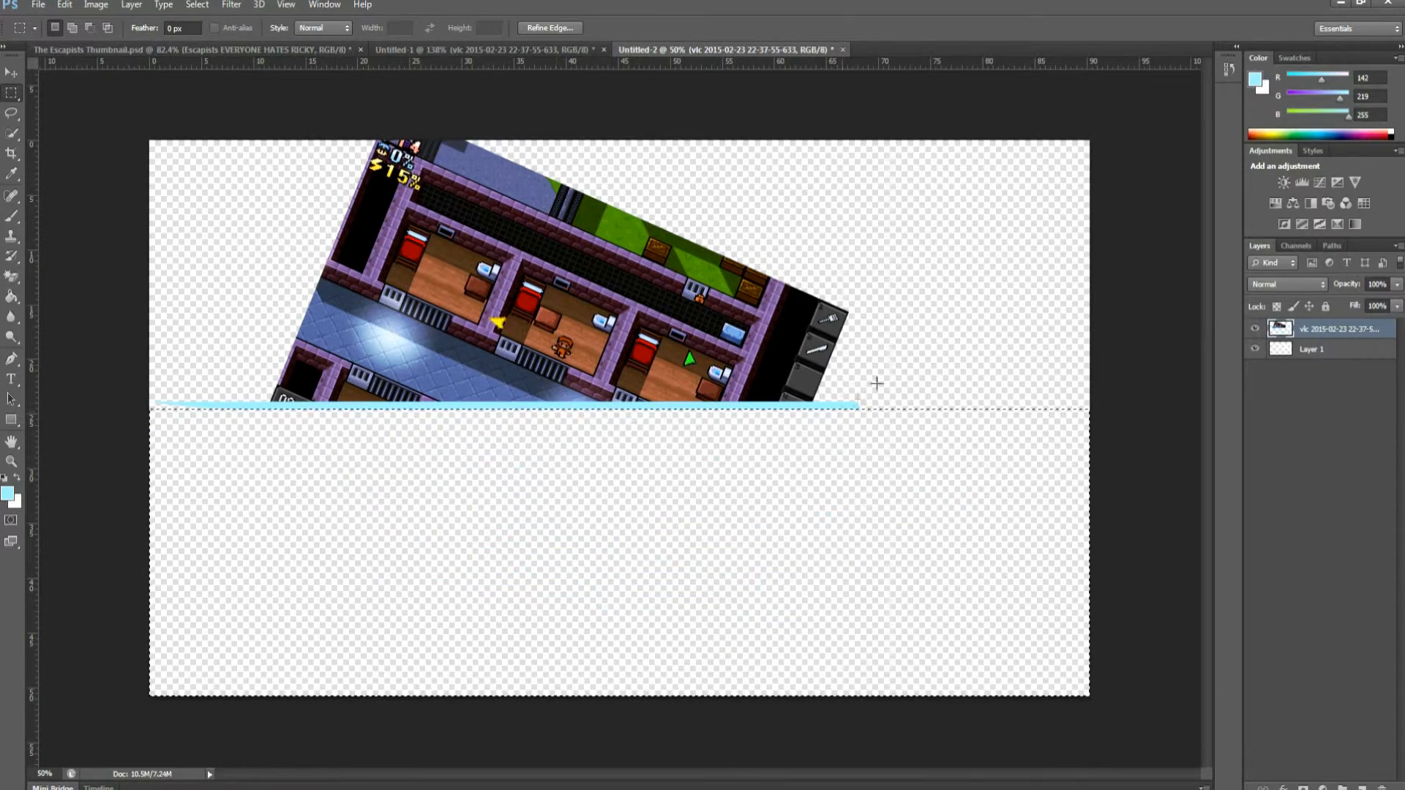
{"action": "key", "text": "ctrl+d"}
- Copy the cut screenshot with its blue edge from Untitled-2 into Untitled-1 and position it behind the logo
{"action": "left_click", "coordinate": [12, 73]}
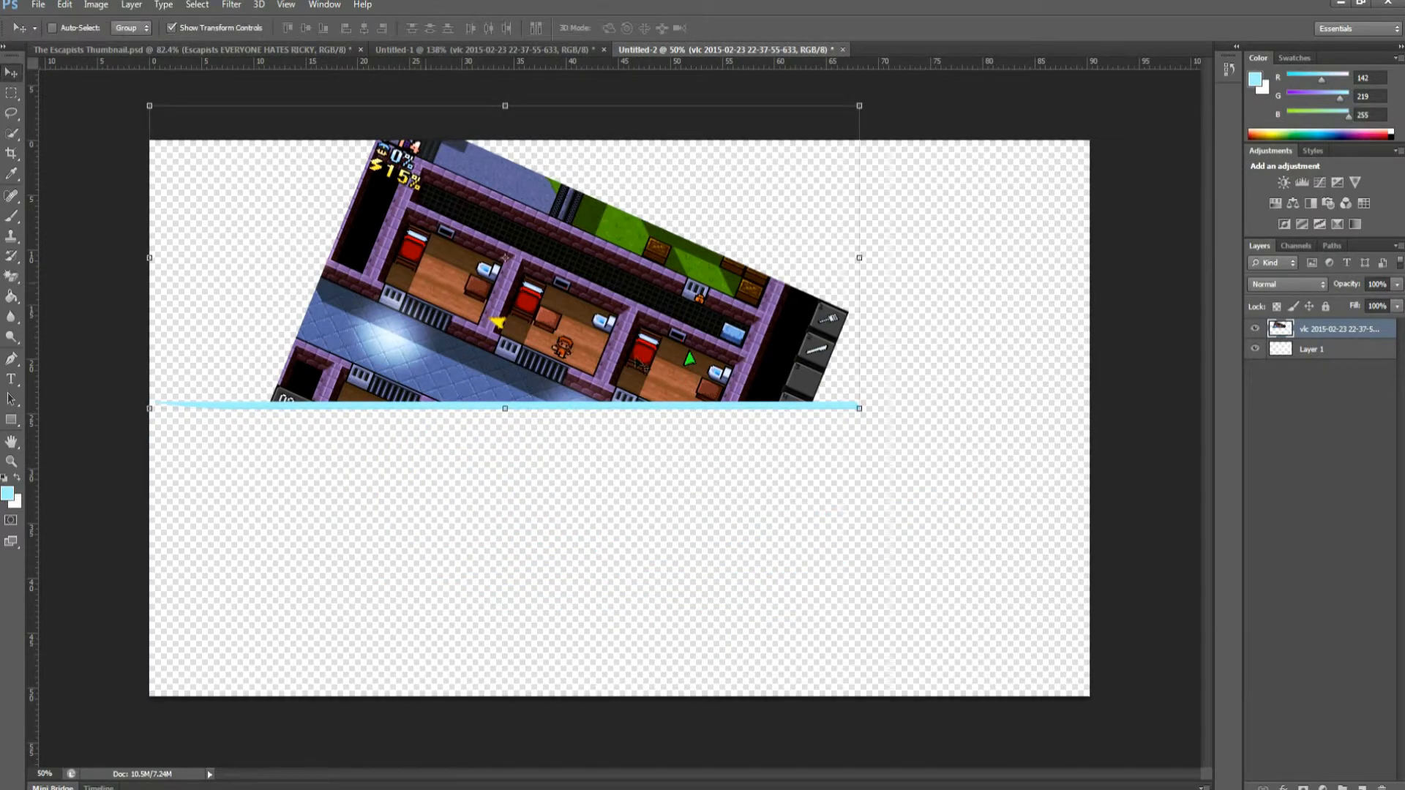
{"action": "left_click_drag", "start_coordinate": [555, 228], "coordinate": [746, 424]}
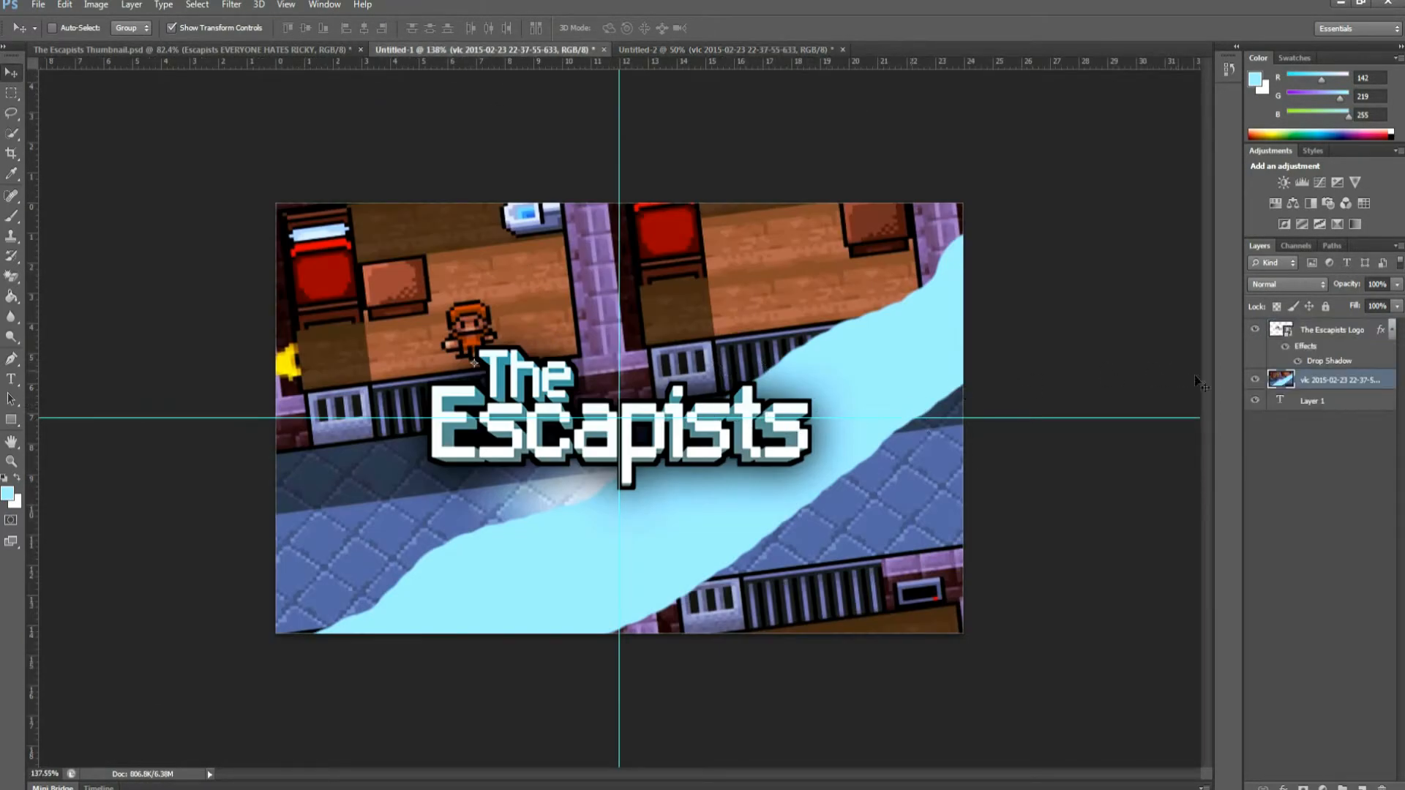
{"action": "left_click", "coordinate": [731, 49]}
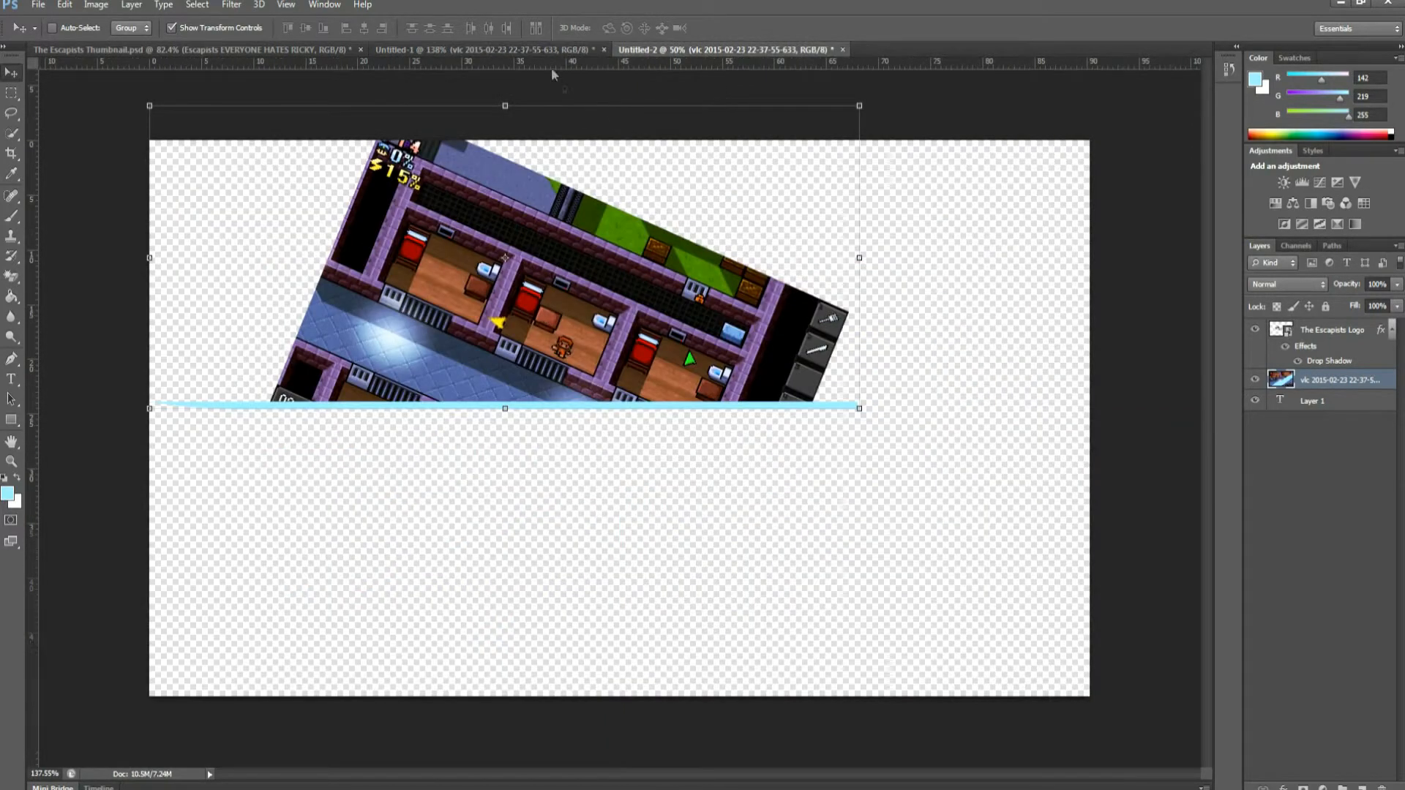
{"action": "left_click", "coordinate": [531, 49]}
{"action": "left_click_drag", "start_coordinate": [667, 356], "coordinate": [639, 327]}
{"action": "left_click_drag", "start_coordinate": [729, 308], "coordinate": [616, 354]}
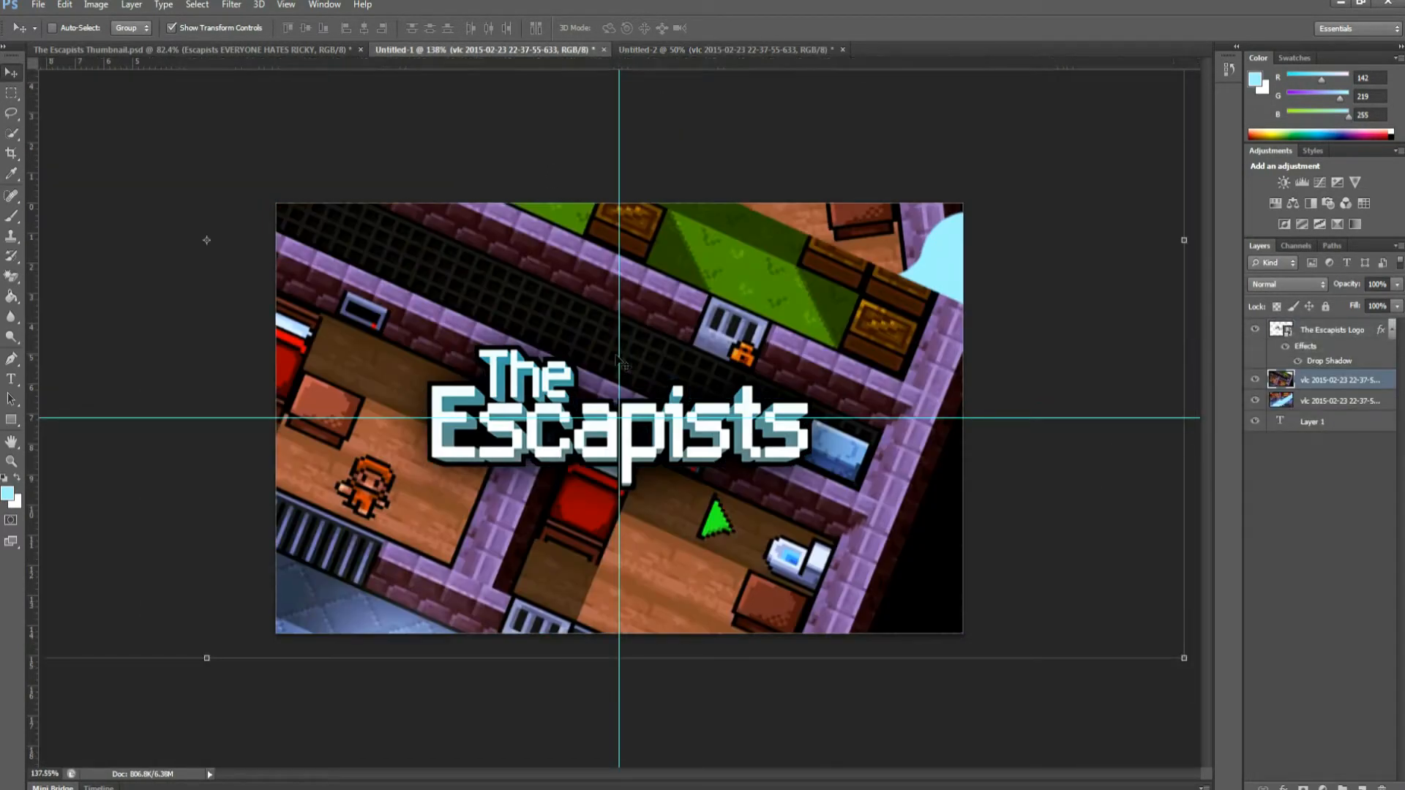
{"action": "left_click_drag", "start_coordinate": [674, 389], "coordinate": [776, 402]}
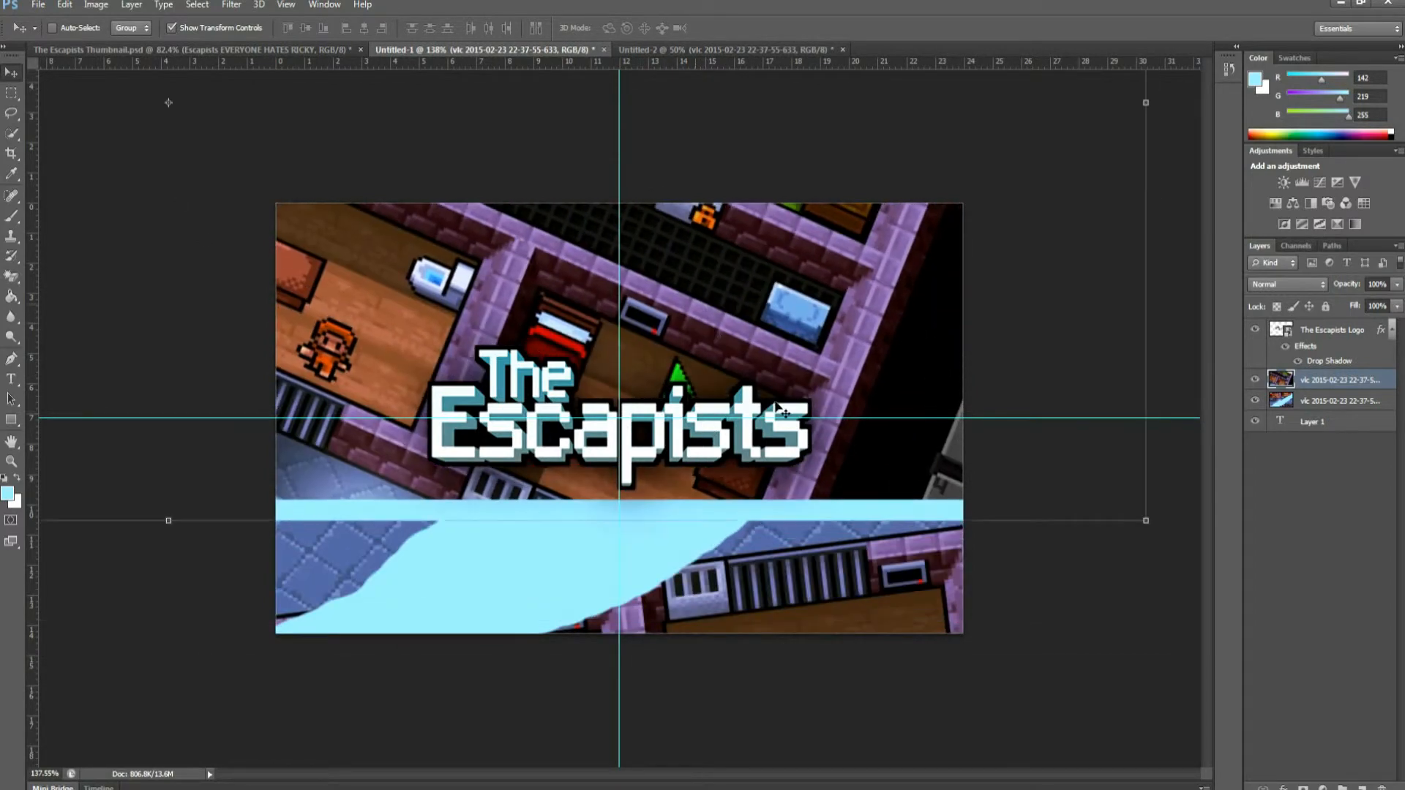
- Delete the old painted screenshot layer and move the cut screenshot up and to the left on the canvas
{"action": "left_click", "coordinate": [1310, 413]}
{"action": "key", "text": "Delete"}
{"action": "left_click", "coordinate": [1328, 384]}
{"action": "left_click_drag", "start_coordinate": [813, 395], "coordinate": [777, 331]}
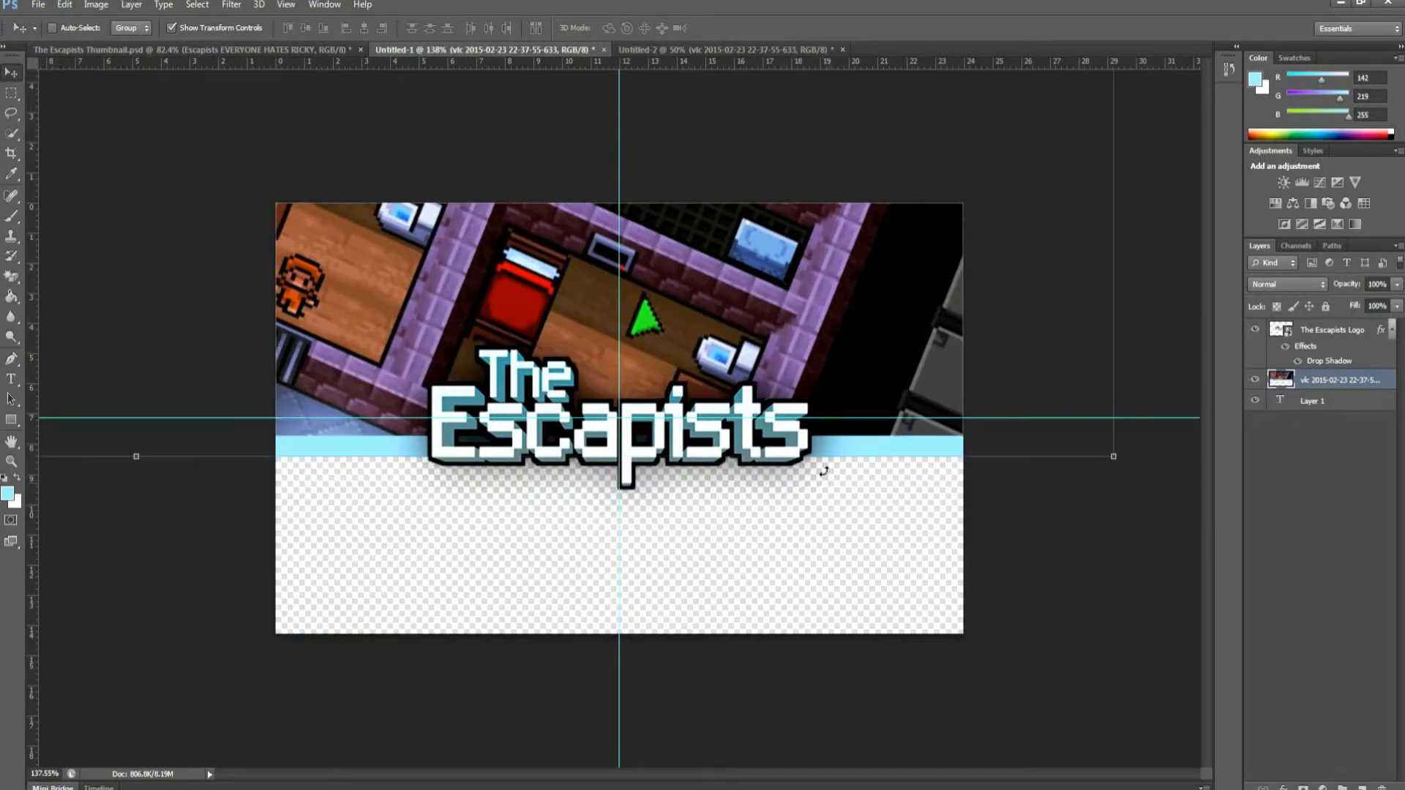
- Rotate and position the cut screenshot so its blue edge runs diagonally from the canvas's lower-left corner to its upper-right corner
{"action": "key", "text": "ctrl+t"}
{"action": "left_click_drag", "start_coordinate": [782, 519], "coordinate": [950, 498]}
{"action": "left_click_drag", "start_coordinate": [529, 310], "coordinate": [777, 391]}
{"action": "left_click_drag", "start_coordinate": [919, 527], "coordinate": [936, 506]}
{"action": "left_click_drag", "start_coordinate": [740, 309], "coordinate": [553, 384]}
{"action": "left_click_drag", "start_coordinate": [897, 439], "coordinate": [930, 434]}
{"action": "left_click_drag", "start_coordinate": [780, 211], "coordinate": [768, 202]}
{"action": "left_click_drag", "start_coordinate": [1047, 416], "coordinate": [1047, 407]}
{"action": "left_click_drag", "start_coordinate": [688, 222], "coordinate": [741, 207]}
{"action": "key", "text": "Return"}
{"action": "left_click", "coordinate": [1304, 403]}
{"action": "left_click", "coordinate": [1309, 382]}
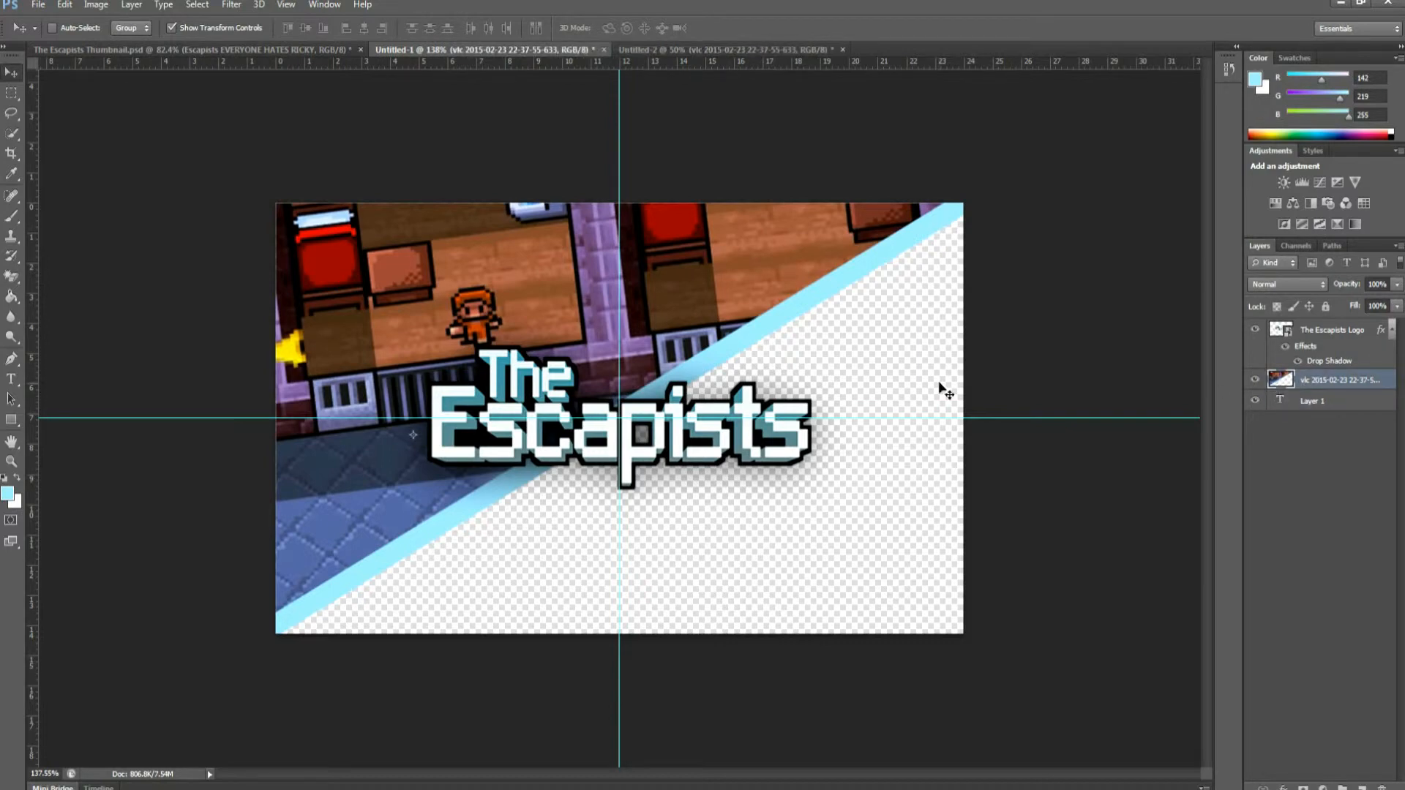
- Close the Untitled-2 banner document without saving it
{"action": "left_click", "coordinate": [679, 53]}
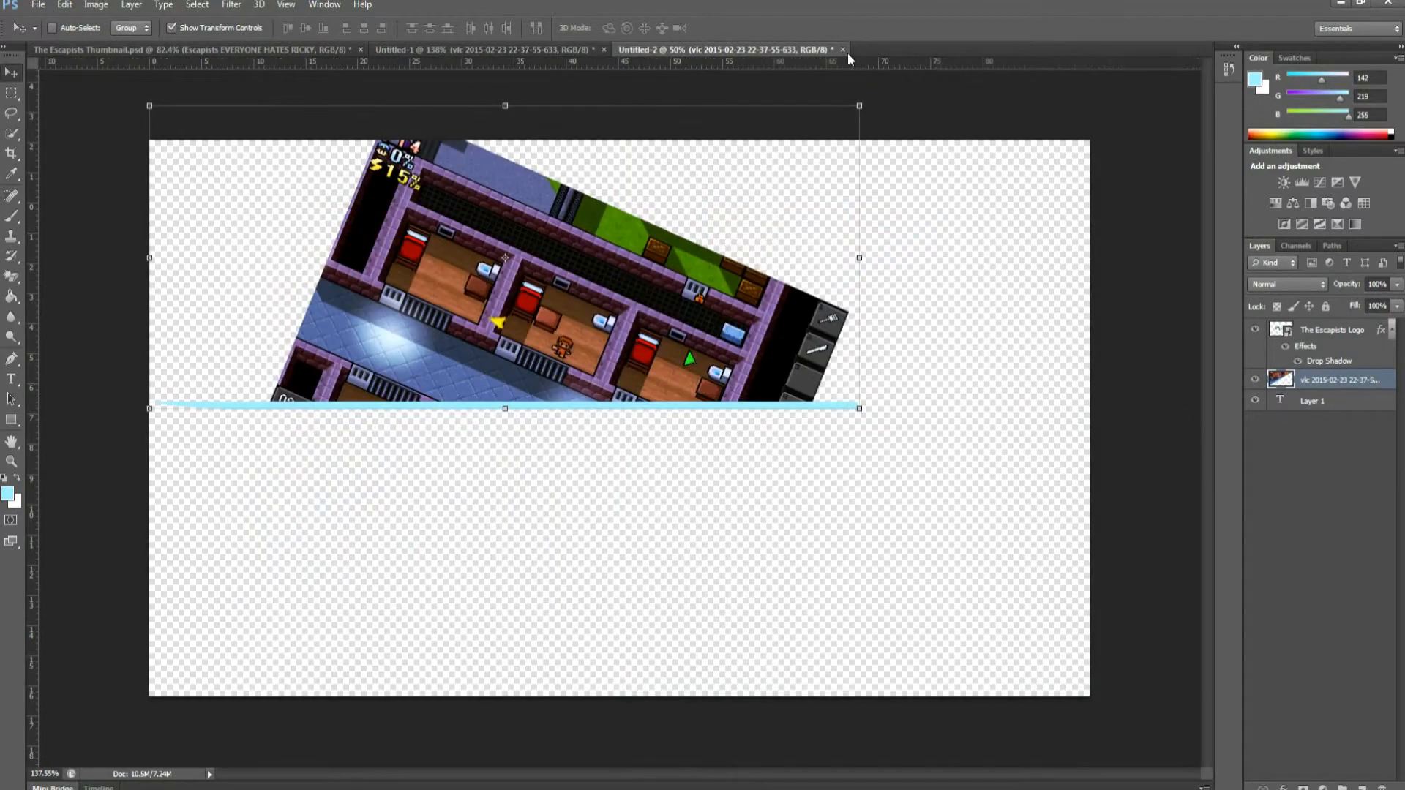
{"action": "left_click", "coordinate": [842, 49]}
{"action": "left_click", "coordinate": [697, 300]}
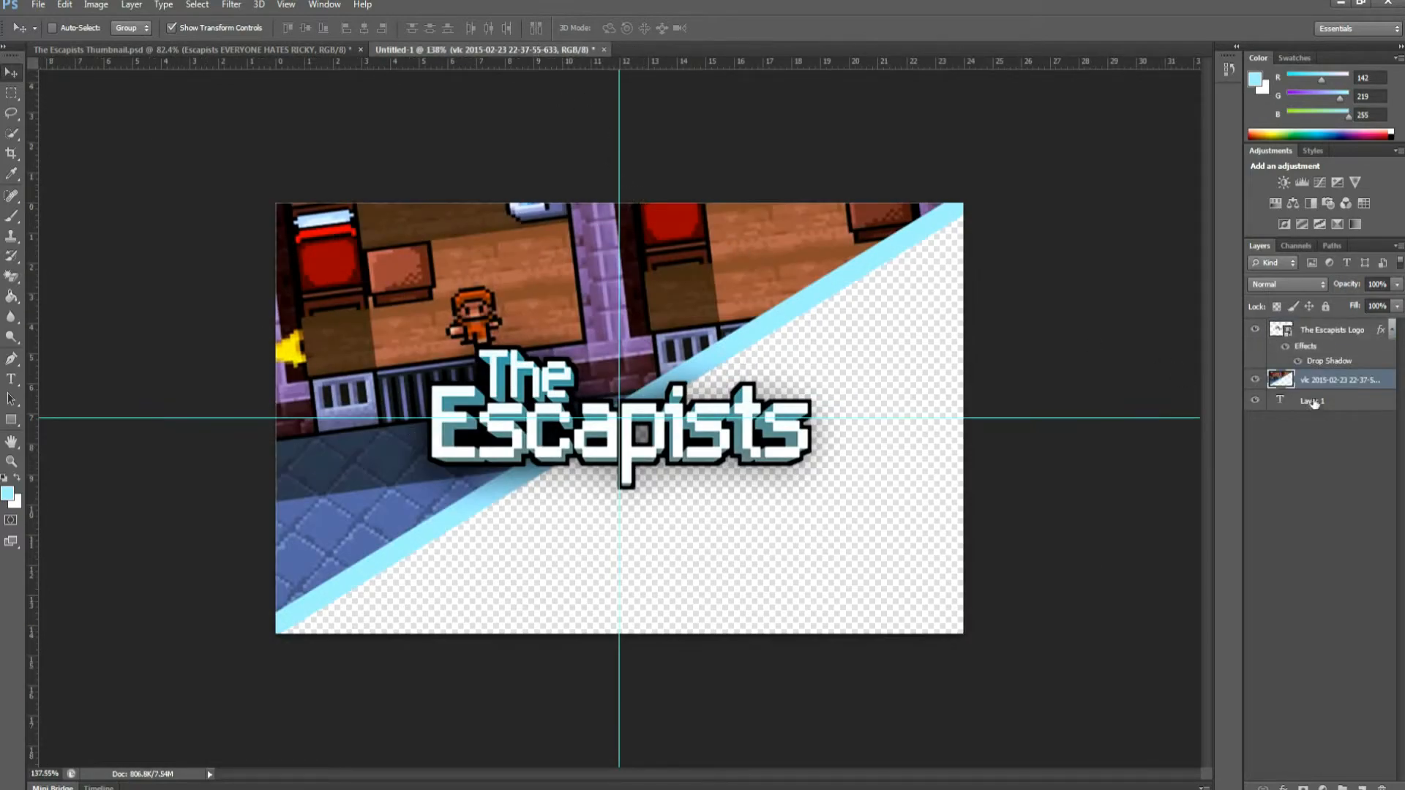
- Place the dark blue night screenshot above the cut screenshot layer in Untitled-1 and enlarge it to cover the canvas
{"action": "left_click", "coordinate": [1312, 404]}
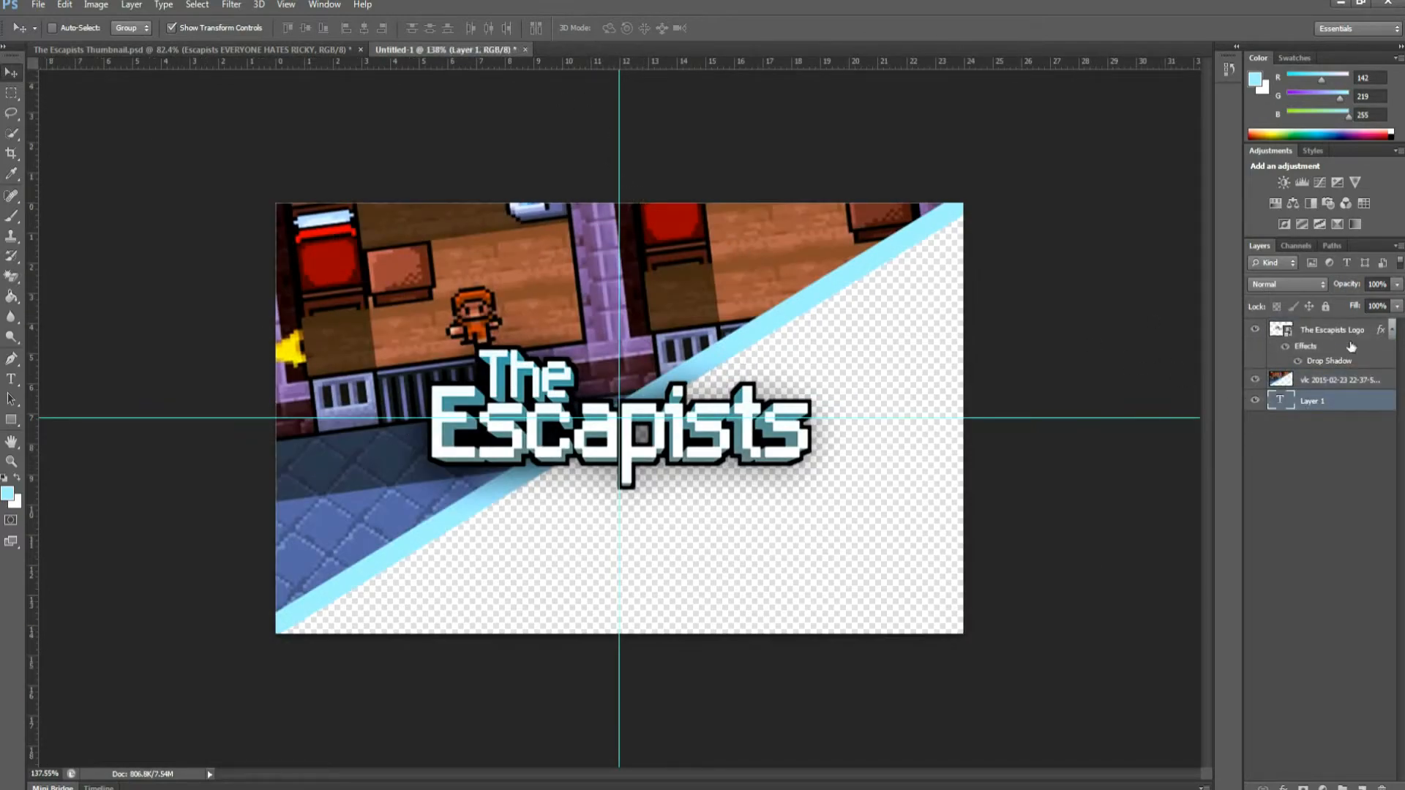
{"action": "left_click", "coordinate": [1324, 382]}
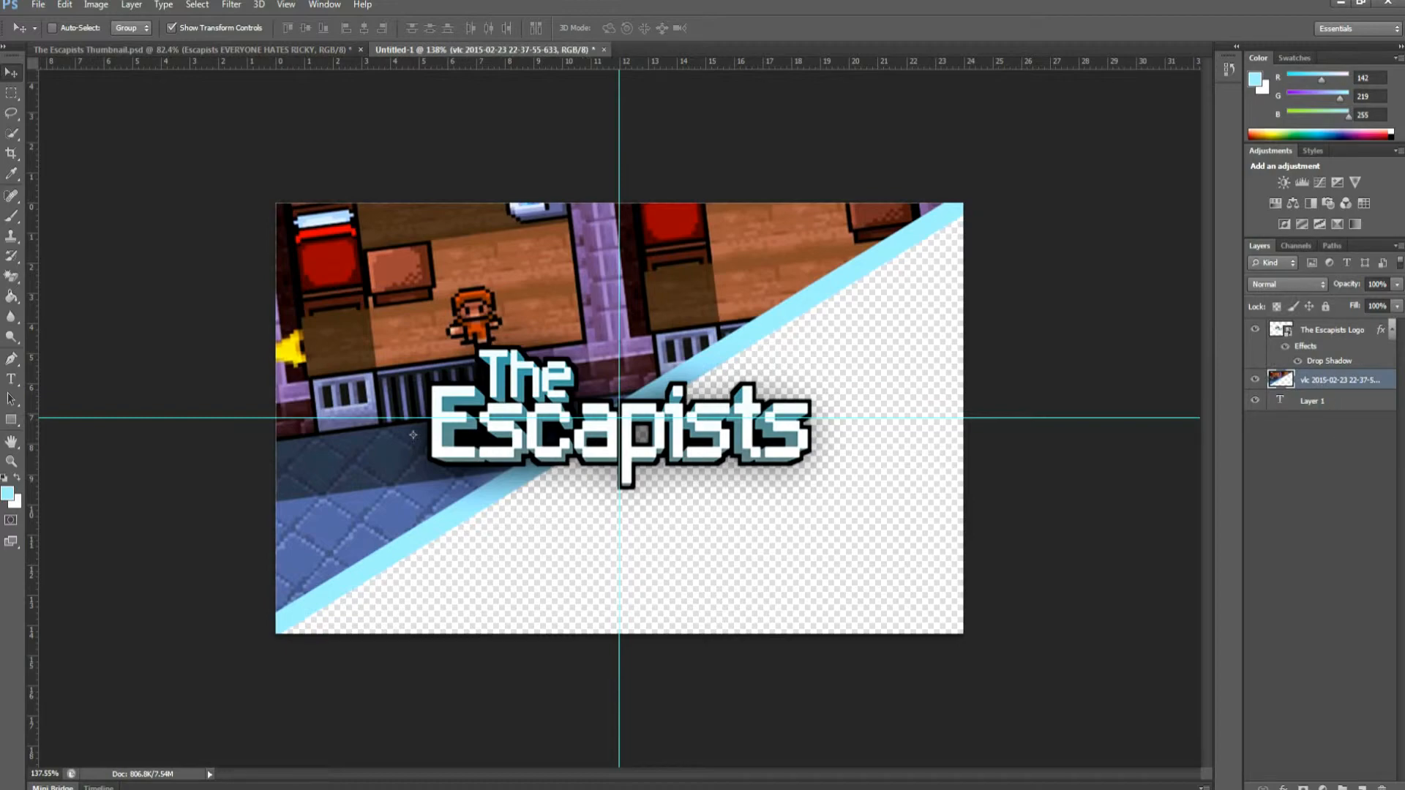
{"action": "key", "text": "alt+Tab"}
{"action": "left_click_drag", "start_coordinate": [953, 444], "coordinate": [488, 465]}
{"action": "left_click_drag", "start_coordinate": [581, 581], "coordinate": [493, 615]}
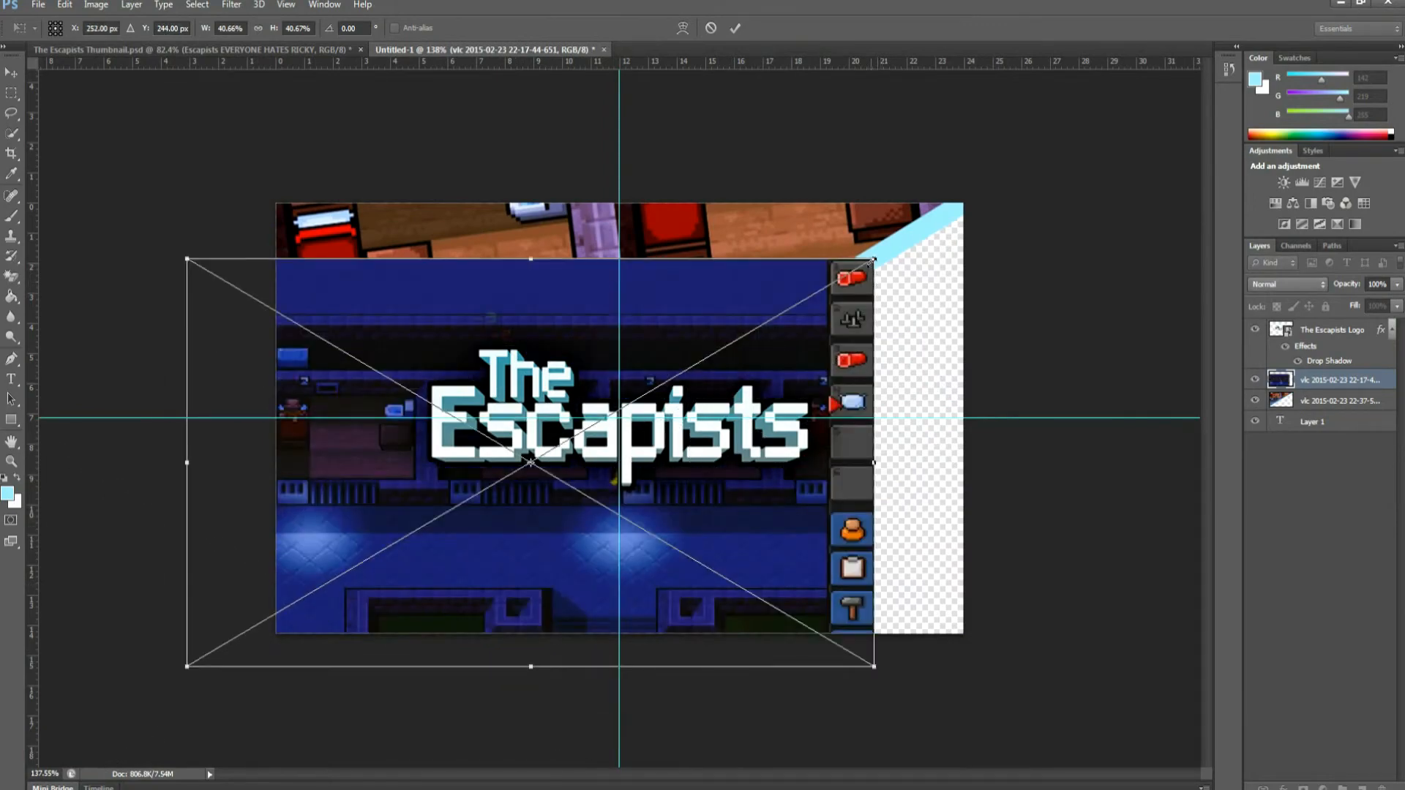
{"action": "left_click_drag", "start_coordinate": [872, 259], "coordinate": [1153, 89]}
{"action": "left_click_drag", "start_coordinate": [771, 270], "coordinate": [365, 639]}
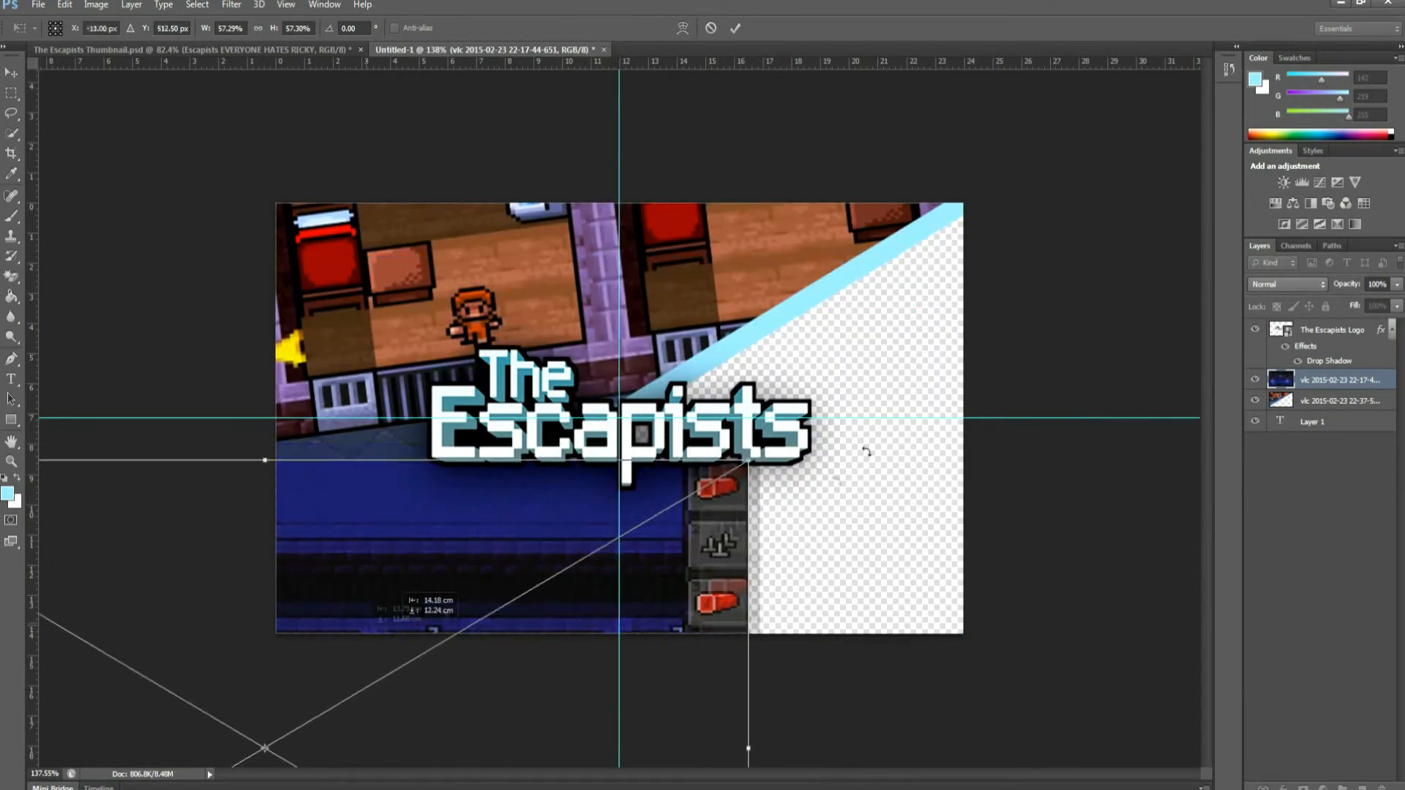
{"action": "left_click_drag", "start_coordinate": [896, 387], "coordinate": [1285, 59]}
{"action": "left_click_drag", "start_coordinate": [812, 402], "coordinate": [1169, 323]}
{"action": "left_click_drag", "start_coordinate": [969, 389], "coordinate": [757, 379]}
{"action": "key", "text": "Return"}
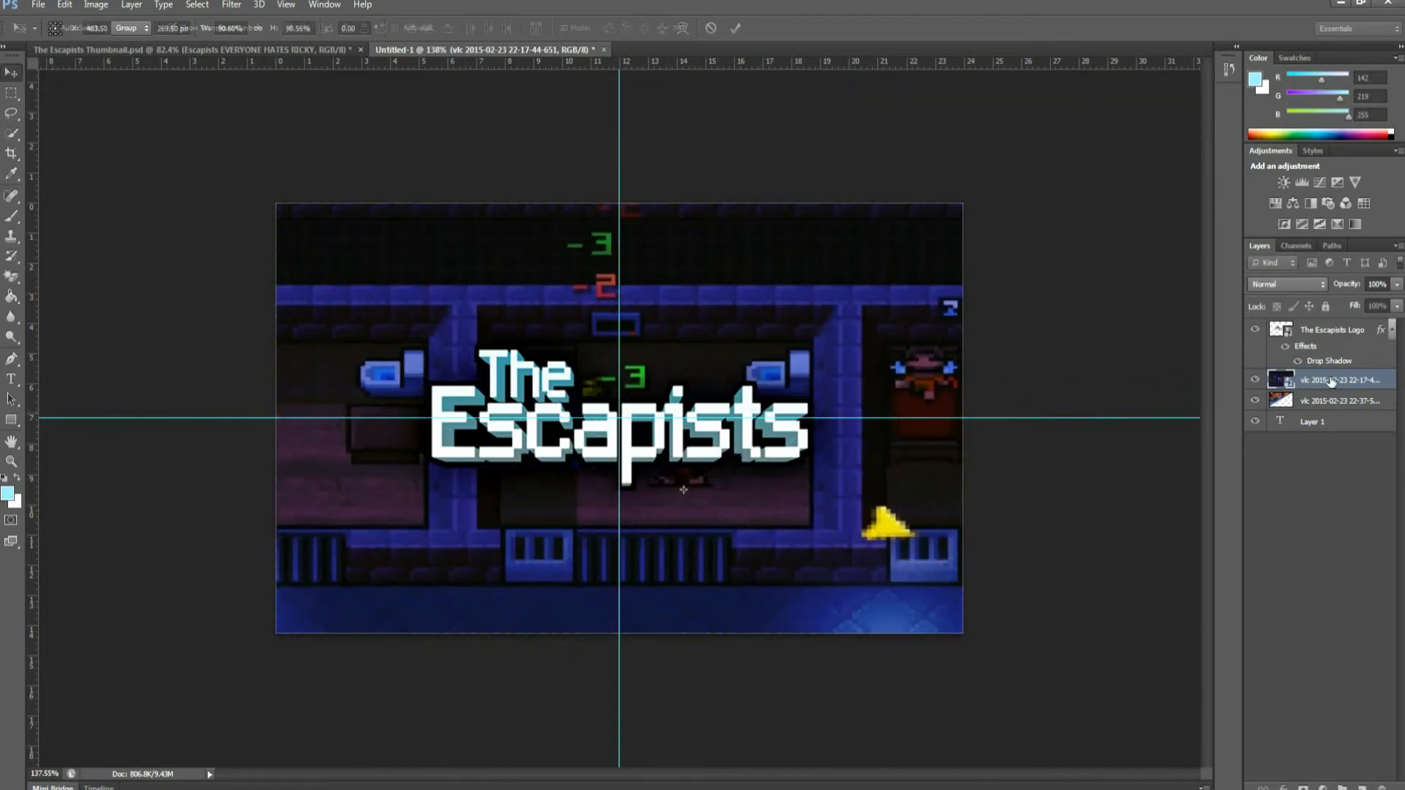
- Move the night screenshot layer below the cut screenshot, then reposition and tilt it counterclockwise so the fighting characters show beneath the logo
{"action": "left_click_drag", "start_coordinate": [1326, 381], "coordinate": [1318, 420]}
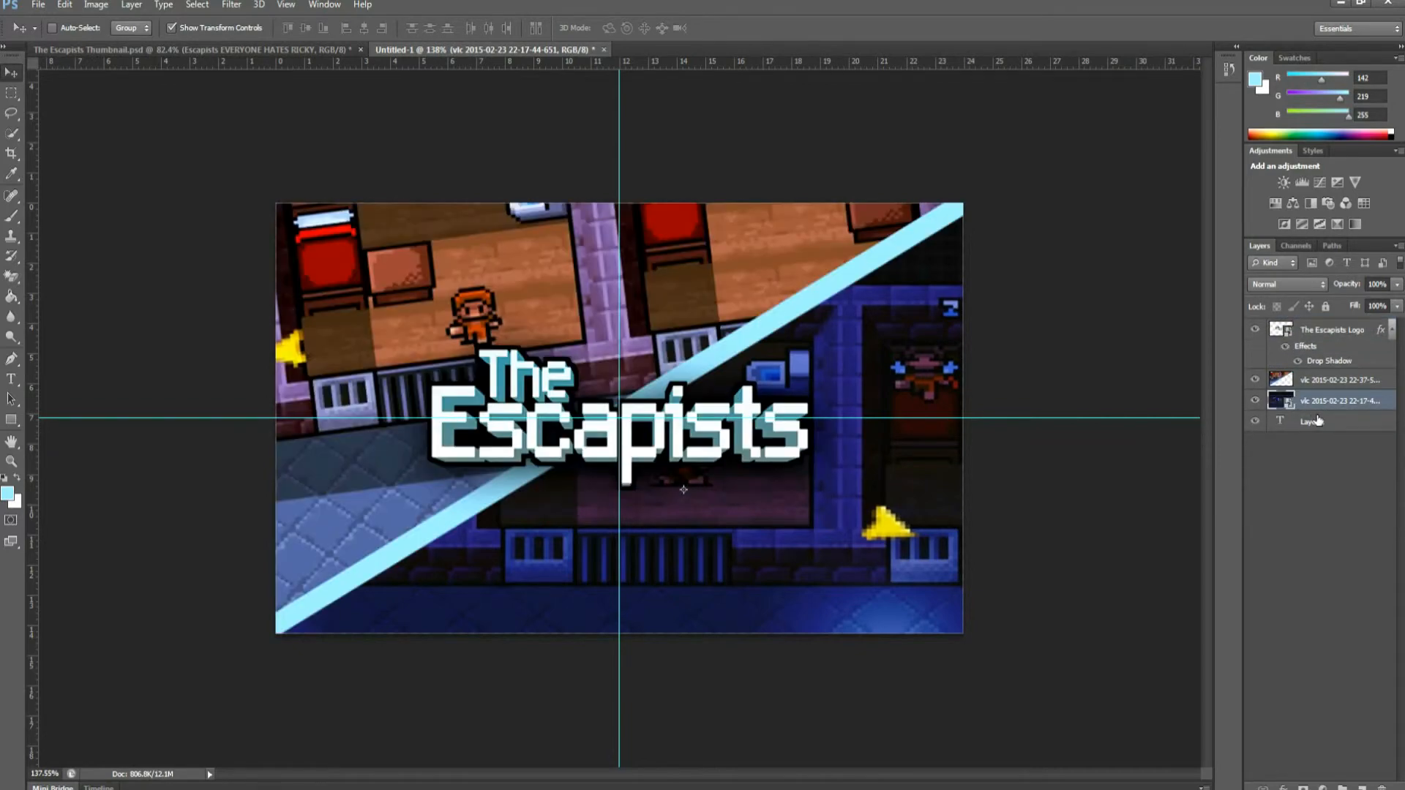
{"action": "left_click_drag", "start_coordinate": [796, 536], "coordinate": [900, 609]}
{"action": "left_click", "coordinate": [676, 95]}
{"action": "left_click_drag", "start_coordinate": [676, 95], "coordinate": [616, 95]}
{"action": "left_click_drag", "start_coordinate": [990, 437], "coordinate": [984, 439]}
{"action": "key", "text": "Return"}
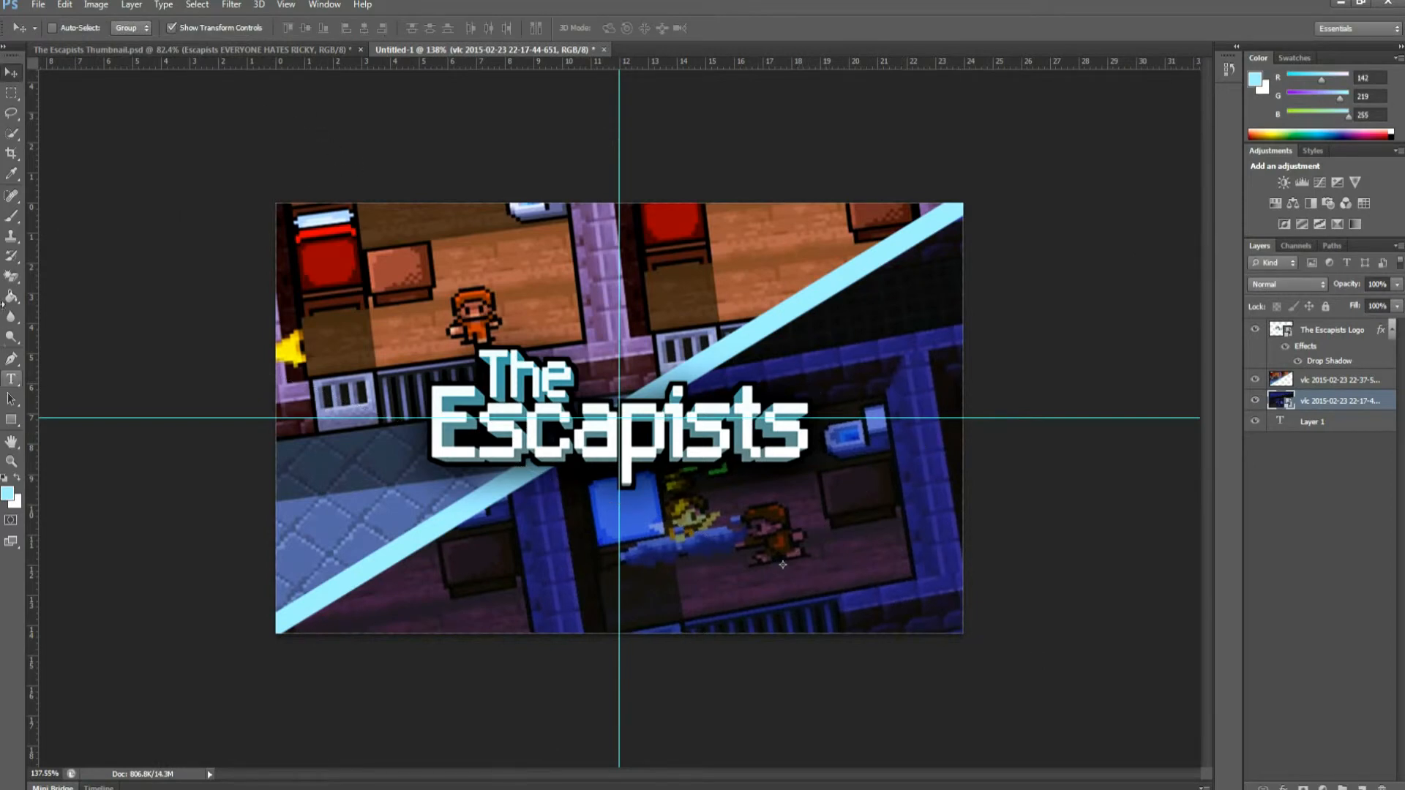
- Rasterize the night screenshot's smart object layer
{"action": "left_click", "coordinate": [9, 278]}
{"action": "left_click", "coordinate": [825, 526]}
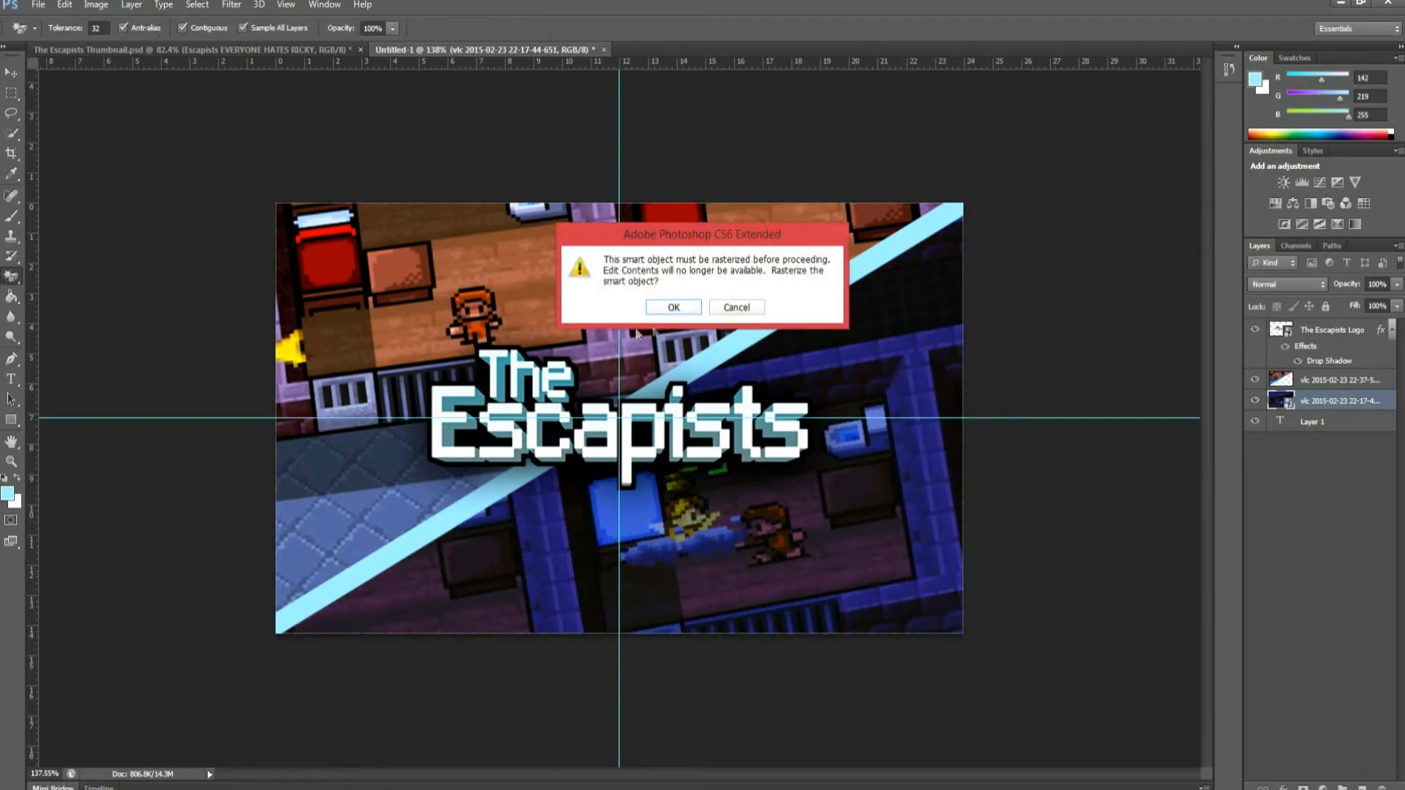
{"action": "left_click", "coordinate": [677, 303]}
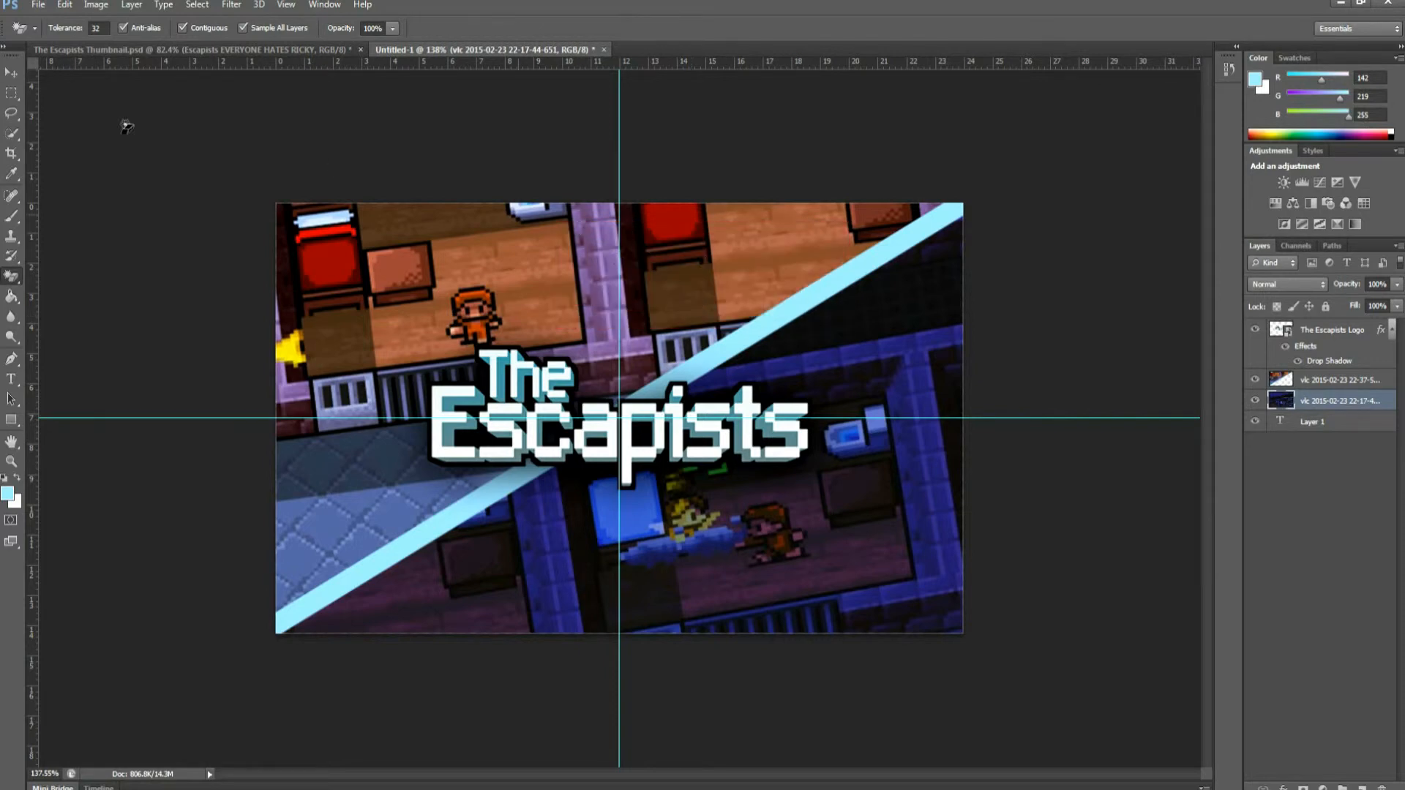
- Apply Brightness/Contrast to the night screenshot layer with brightness 108 and a strongly raised contrast
{"action": "left_click", "coordinate": [65, 4]}
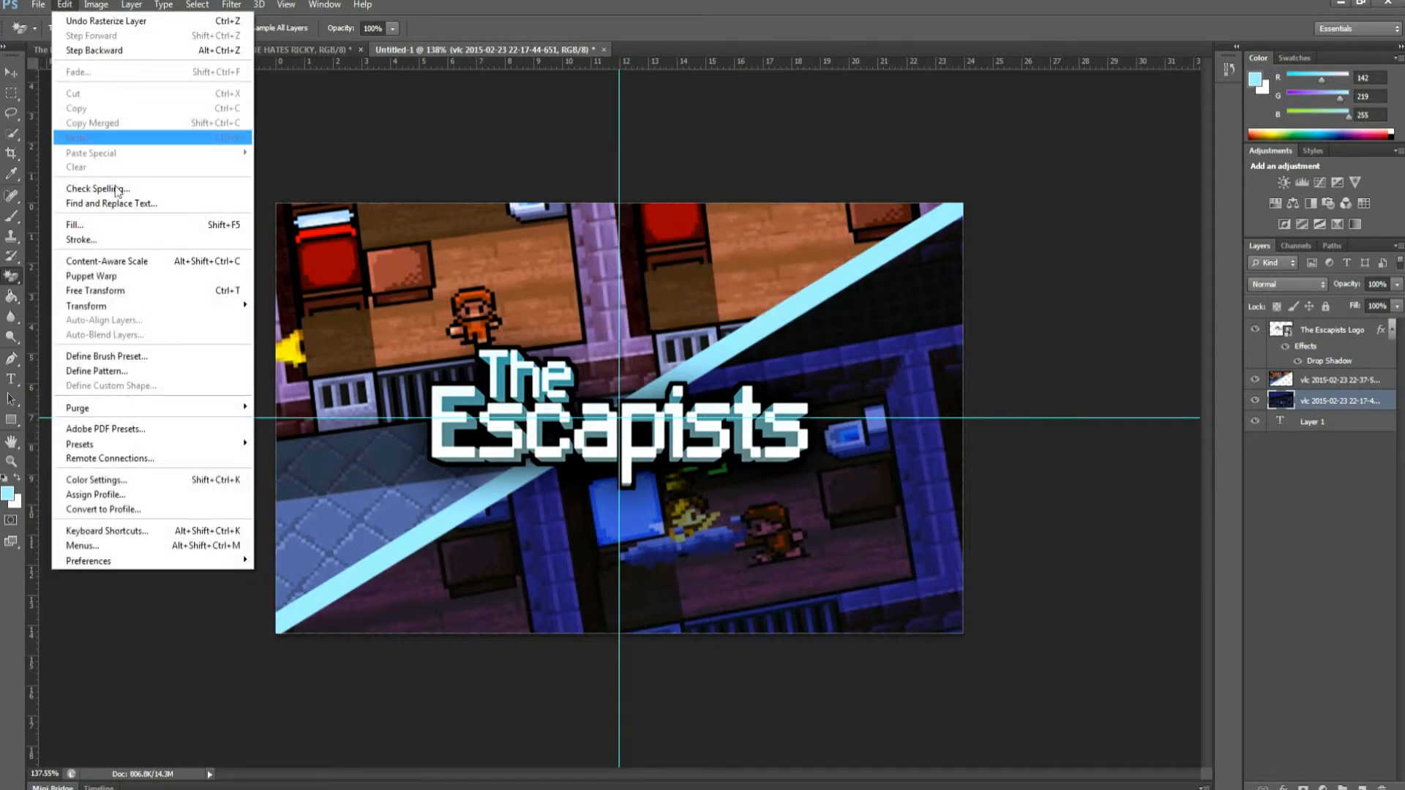
{"action": "left_click", "coordinate": [110, 21]}
{"action": "left_click", "coordinate": [96, 4]}
{"action": "mouse_move", "coordinate": [121, 43]}
{"action": "left_click", "coordinate": [292, 46]}
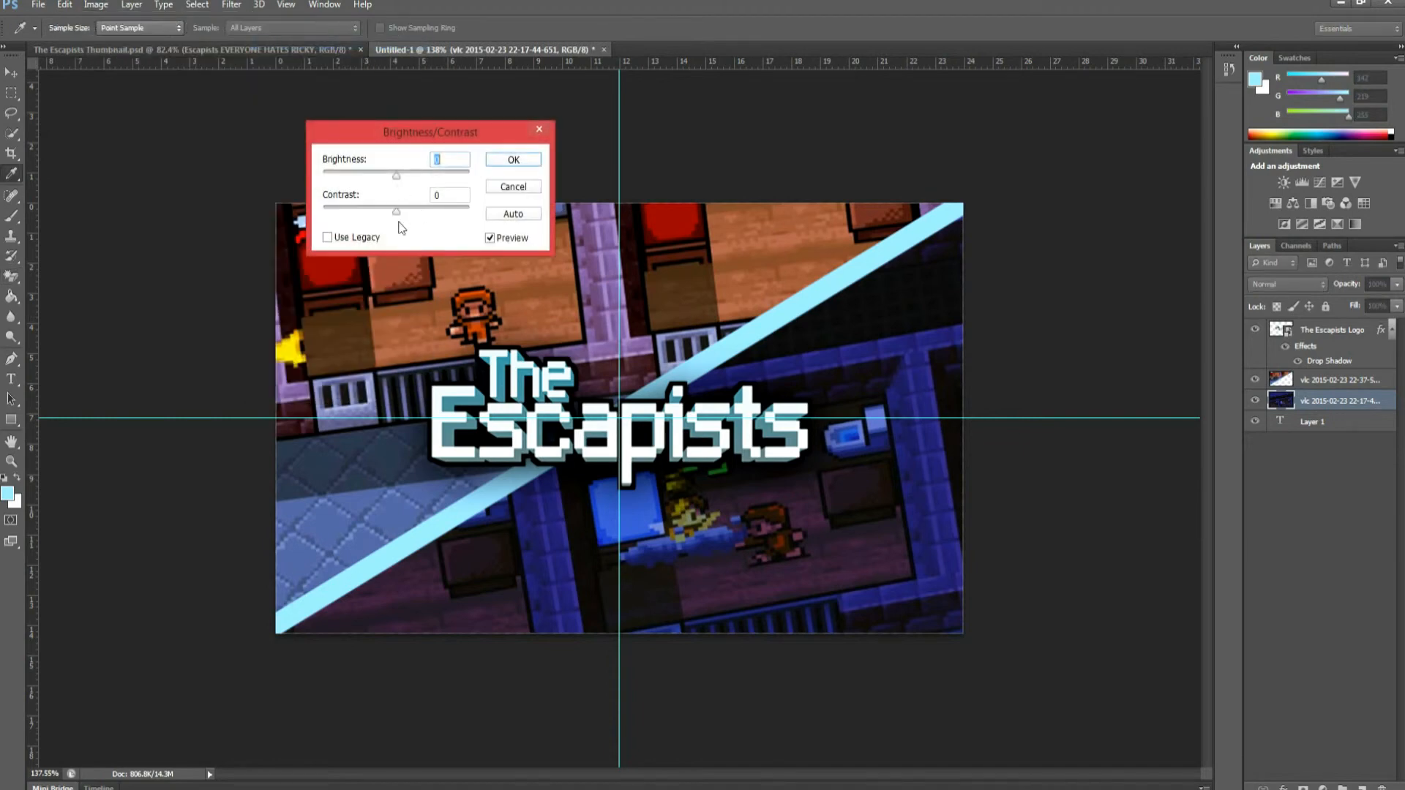
{"action": "left_click_drag", "start_coordinate": [395, 210], "coordinate": [422, 219]}
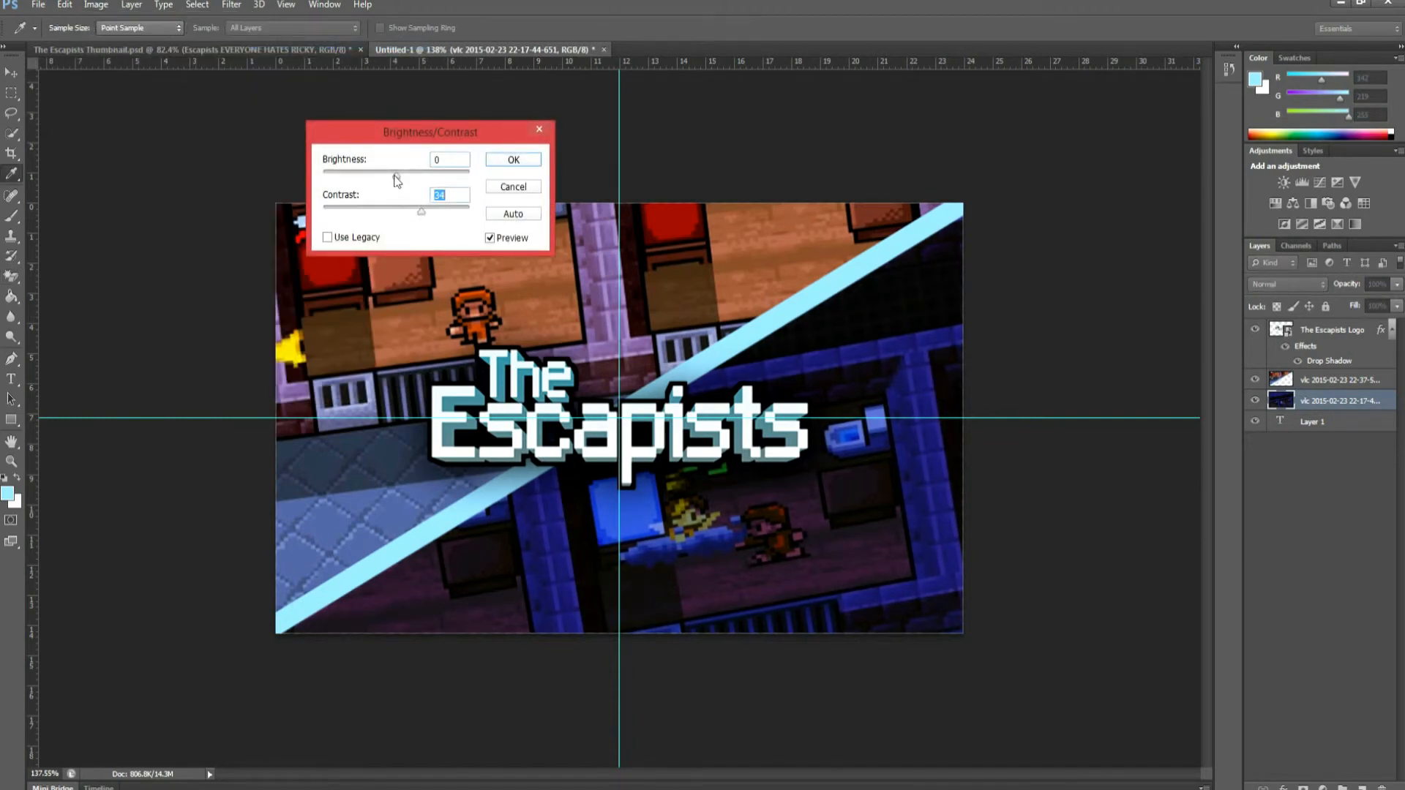
{"action": "left_click_drag", "start_coordinate": [399, 181], "coordinate": [458, 214]}
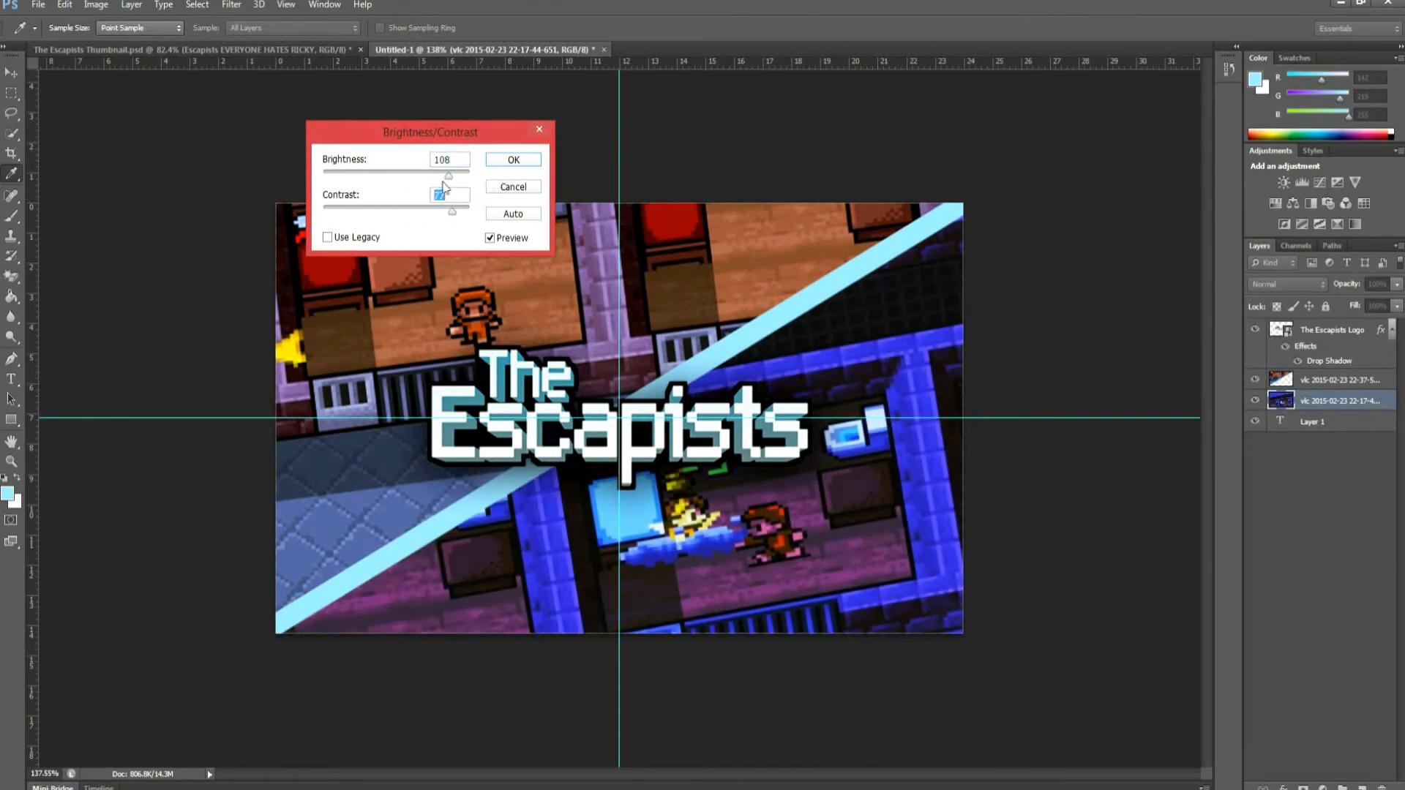
{"action": "left_click", "coordinate": [514, 163]}
{"action": "key", "text": "e"}
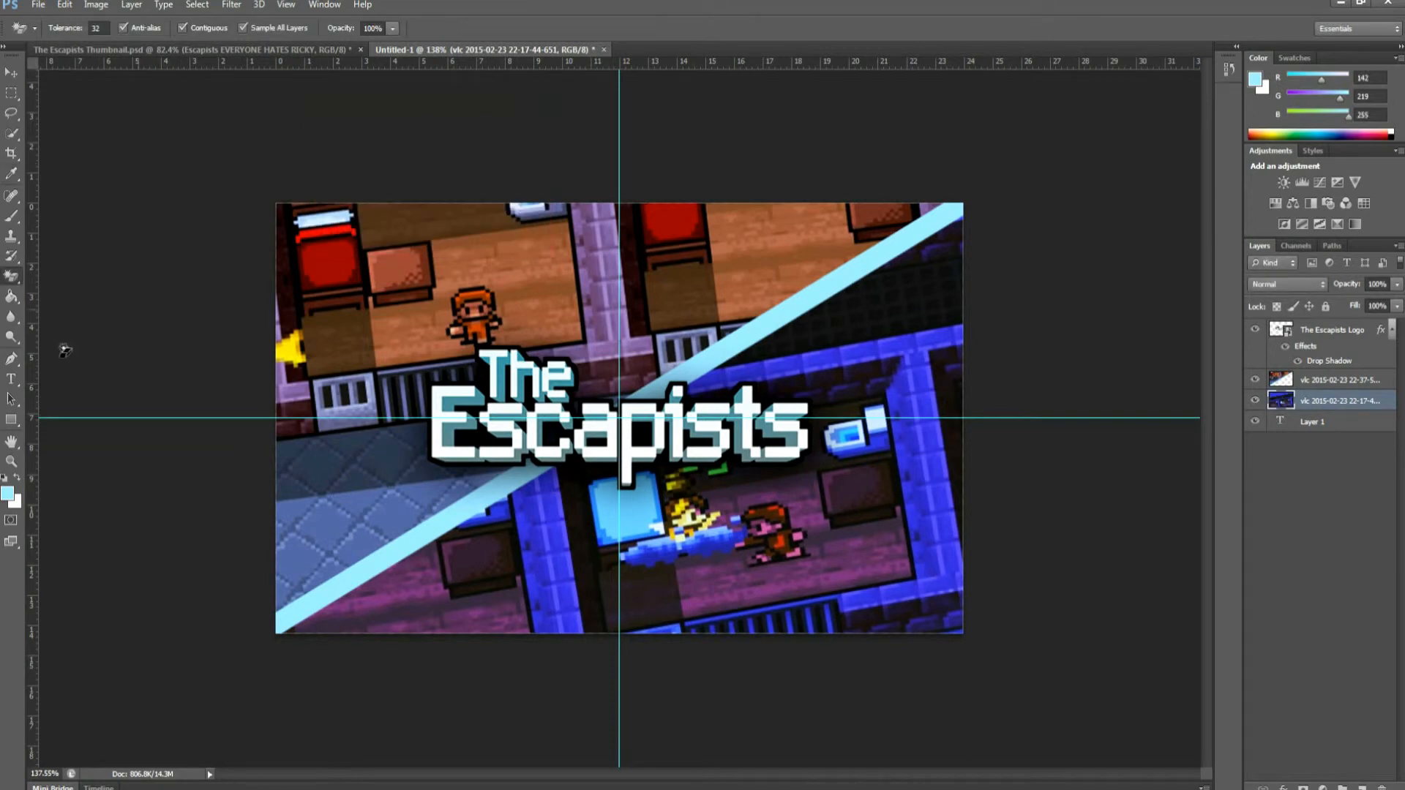
- Compare the new thumbnail in Untitled-1 with the finished design in The Escapists Thumbnail.psd
{"action": "left_click", "coordinate": [17, 462]}
{"action": "left_click", "coordinate": [674, 376], "text": "alt"}
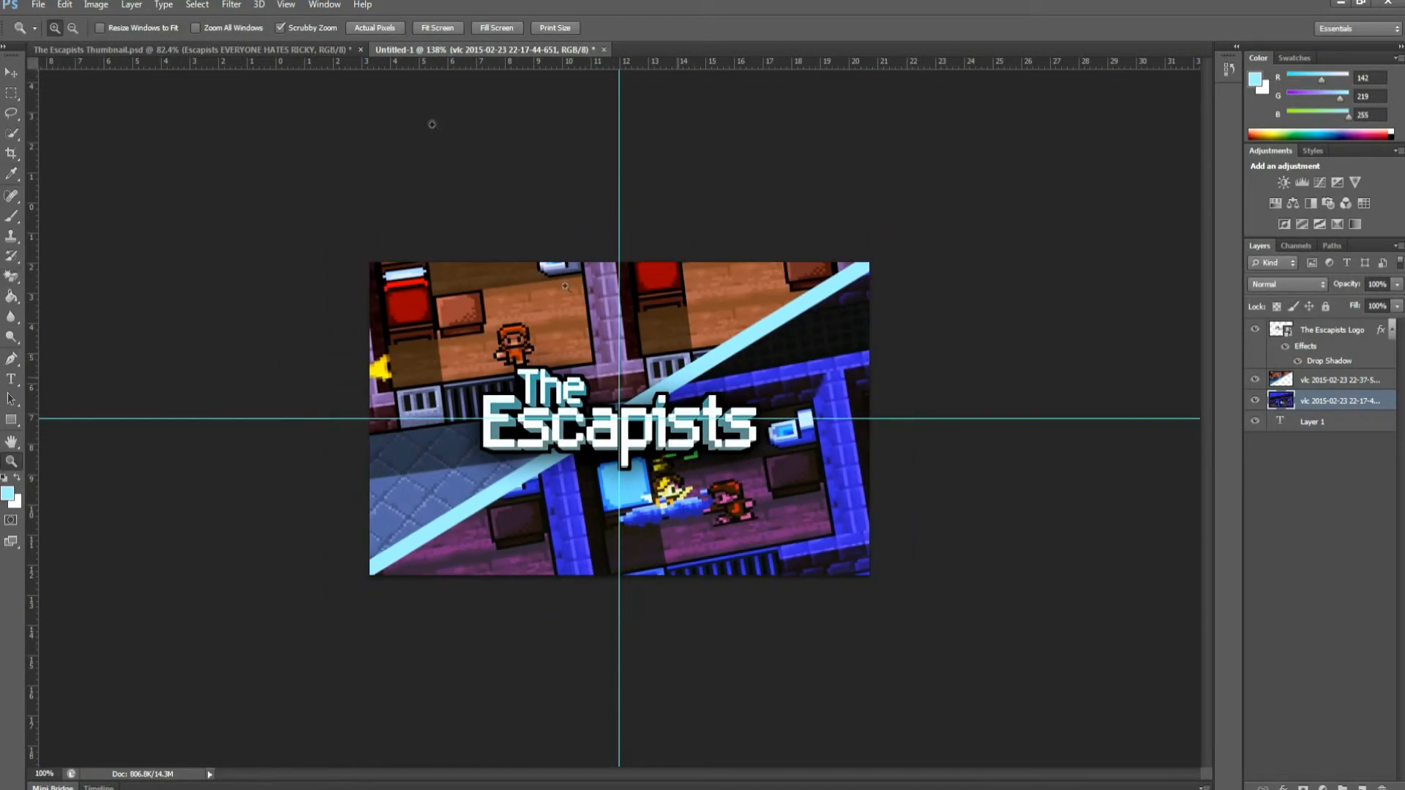
{"action": "left_click", "coordinate": [299, 50]}
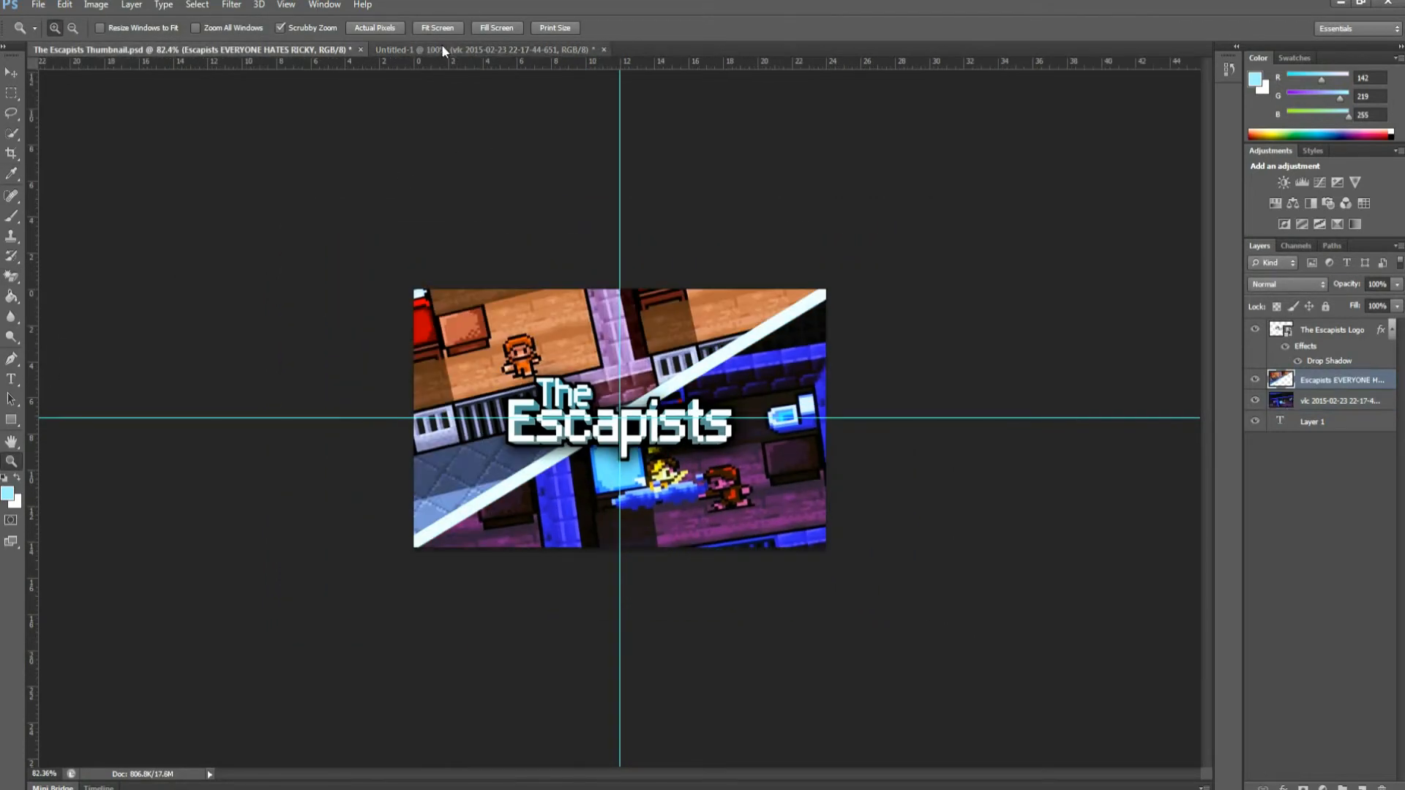
{"action": "left_click", "coordinate": [441, 45]}
{"action": "left_click_drag", "start_coordinate": [626, 359], "coordinate": [611, 360]}
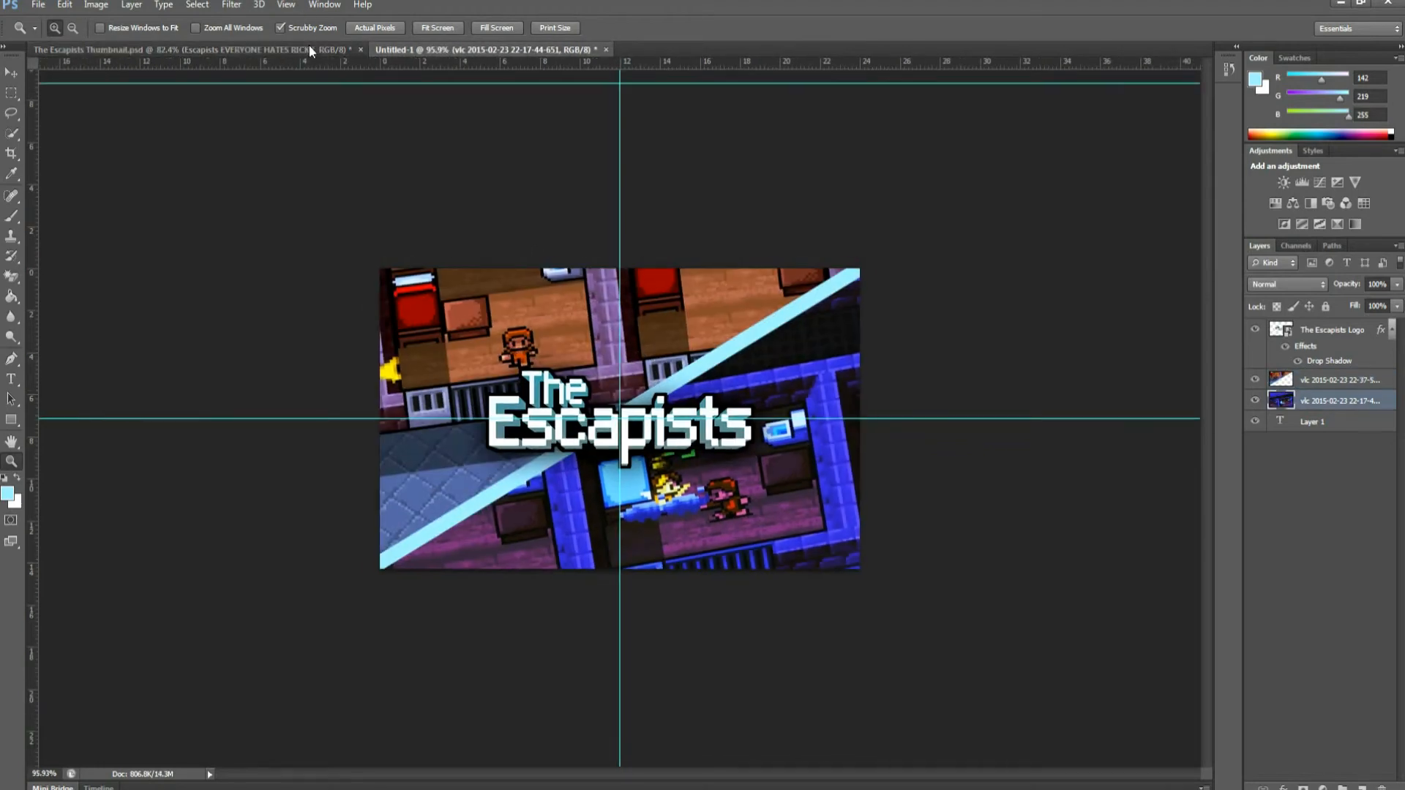
{"action": "left_click", "coordinate": [308, 45]}
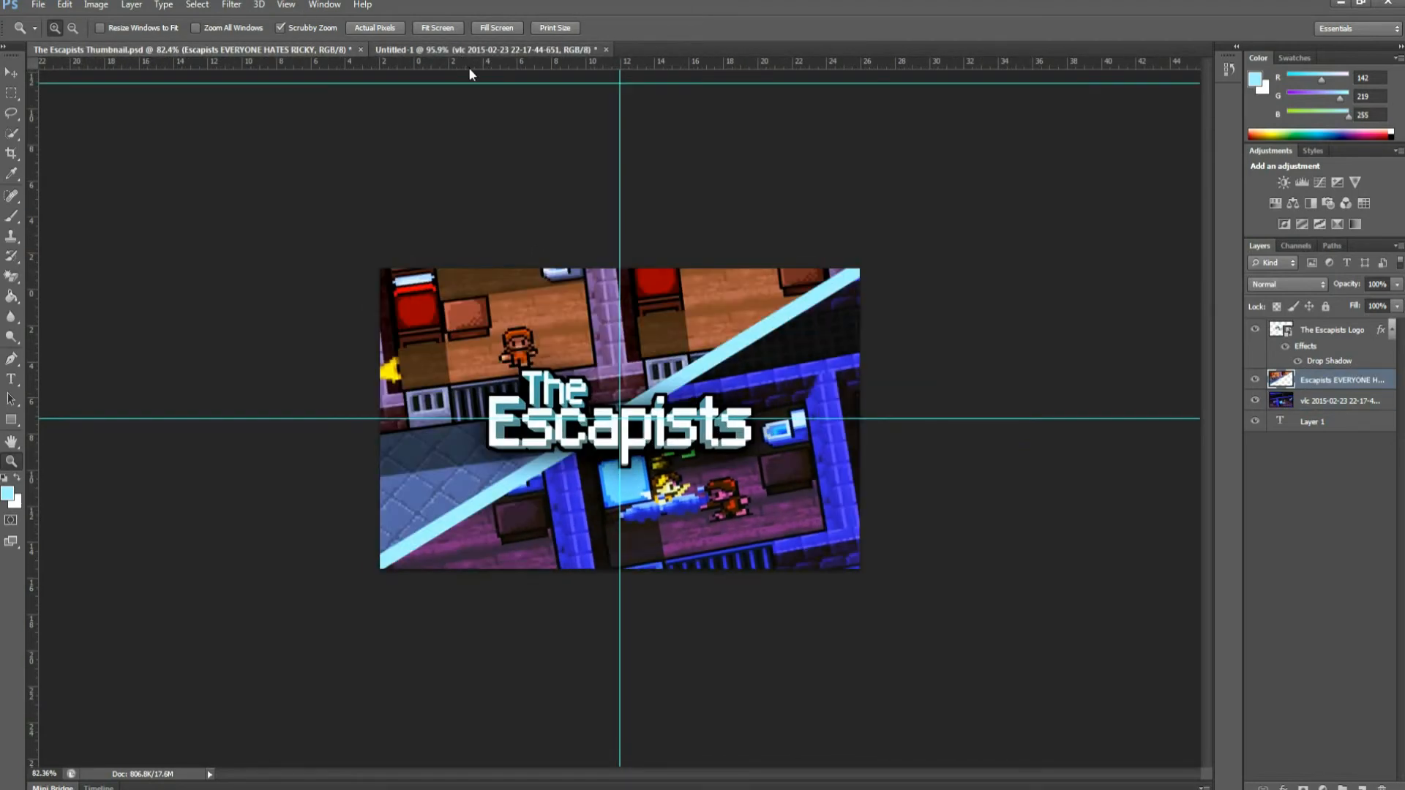
{"action": "left_click", "coordinate": [296, 49]}
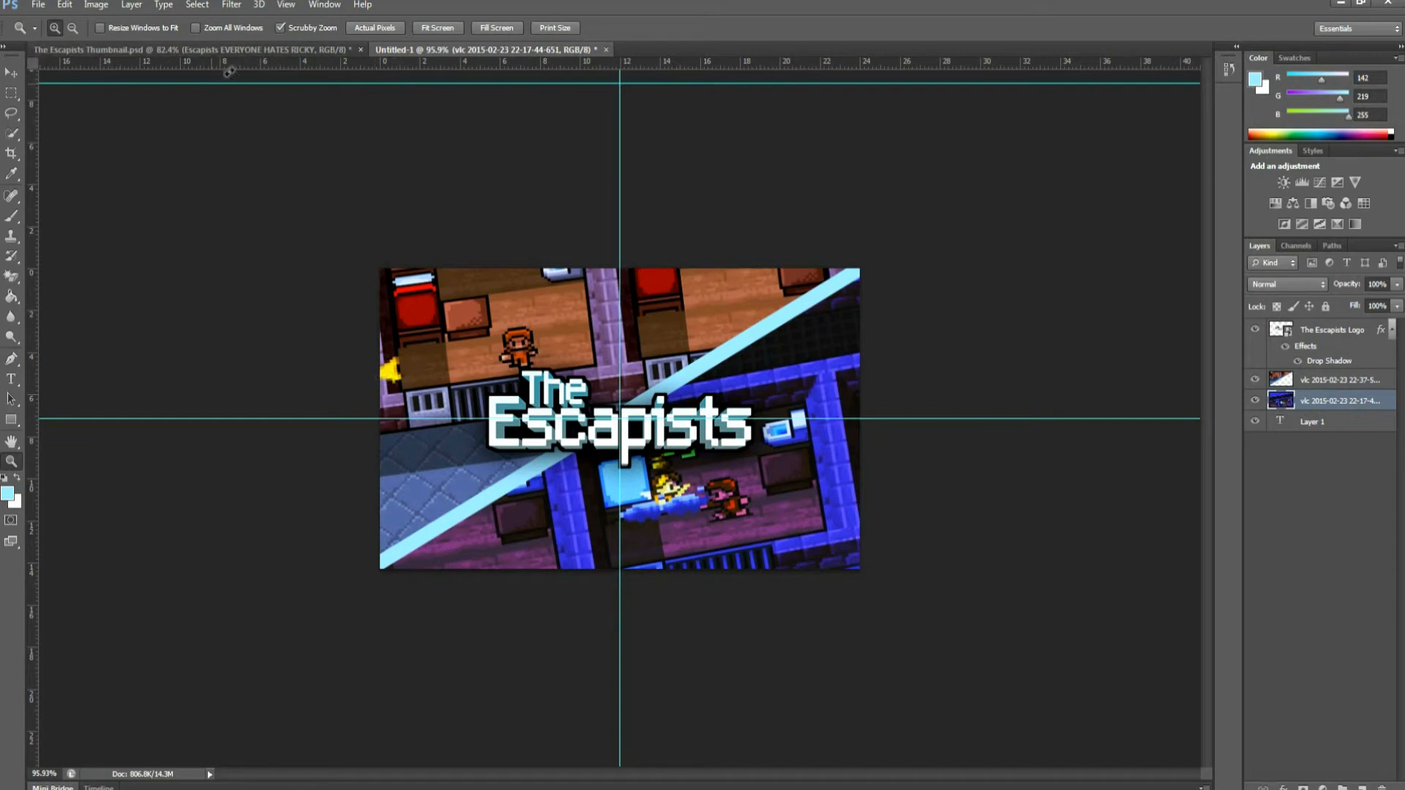
{"action": "left_click", "coordinate": [282, 51]}
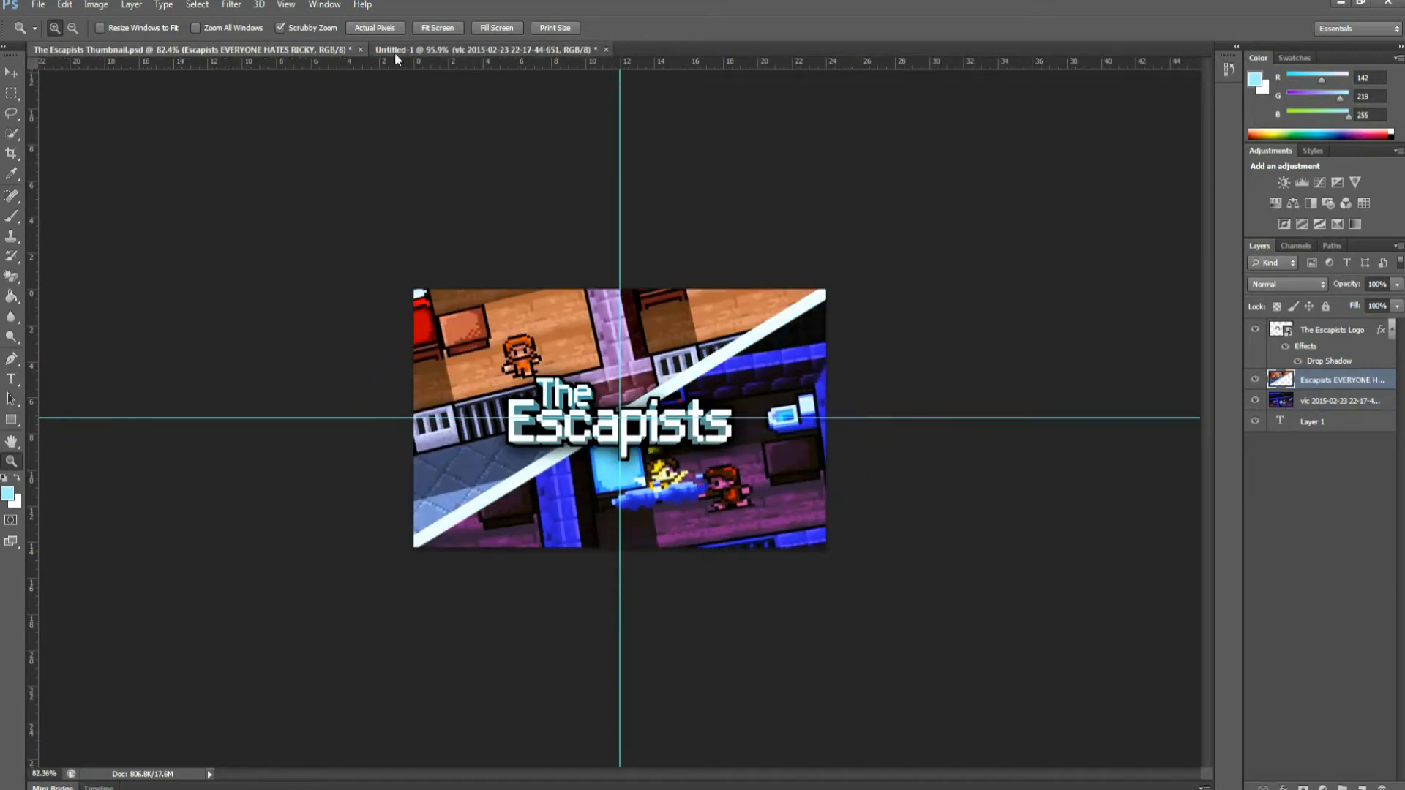
{"action": "left_click", "coordinate": [430, 51]}
{"action": "key", "text": "v"}
{"action": "left_click_drag", "start_coordinate": [124, 83], "coordinate": [162, 54]}
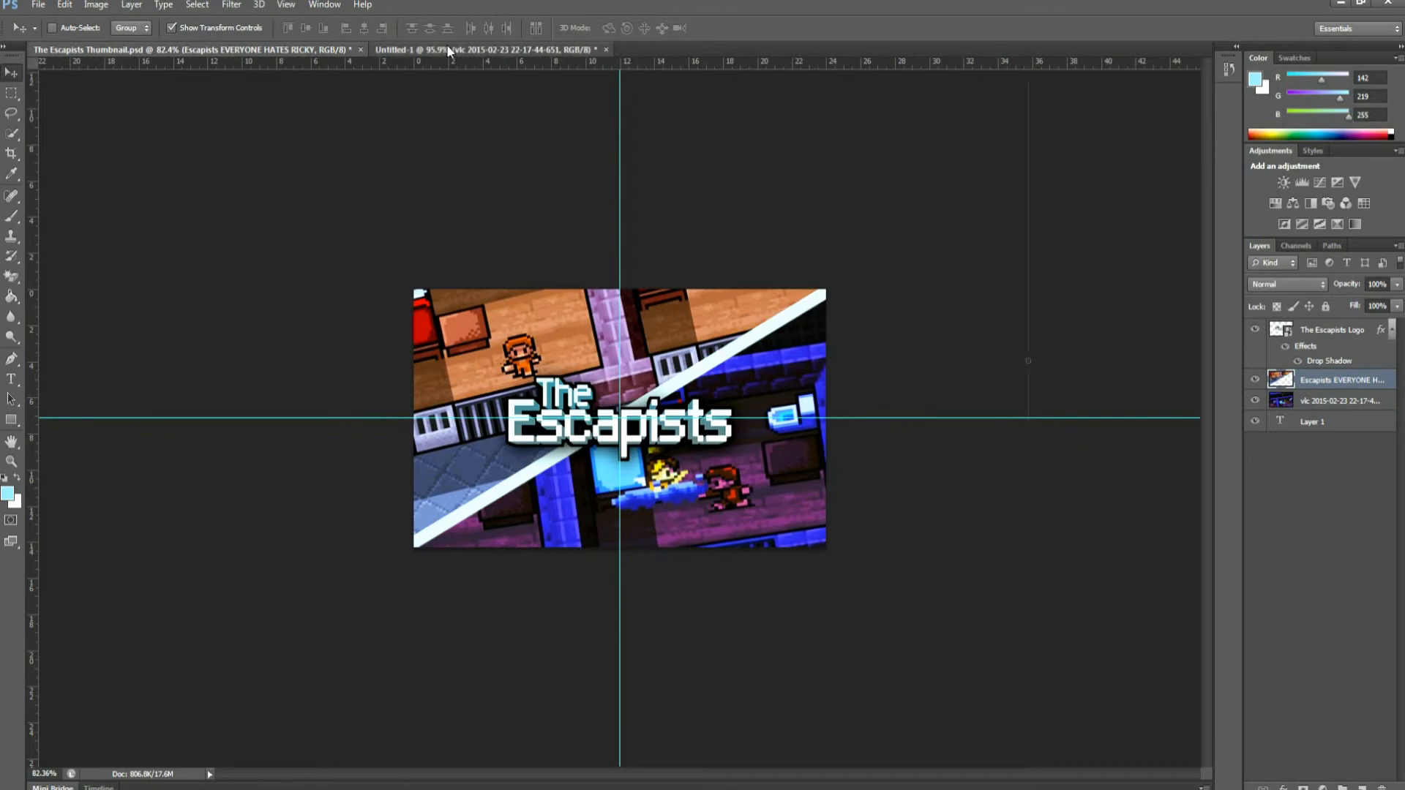
{"action": "left_click", "coordinate": [448, 49]}
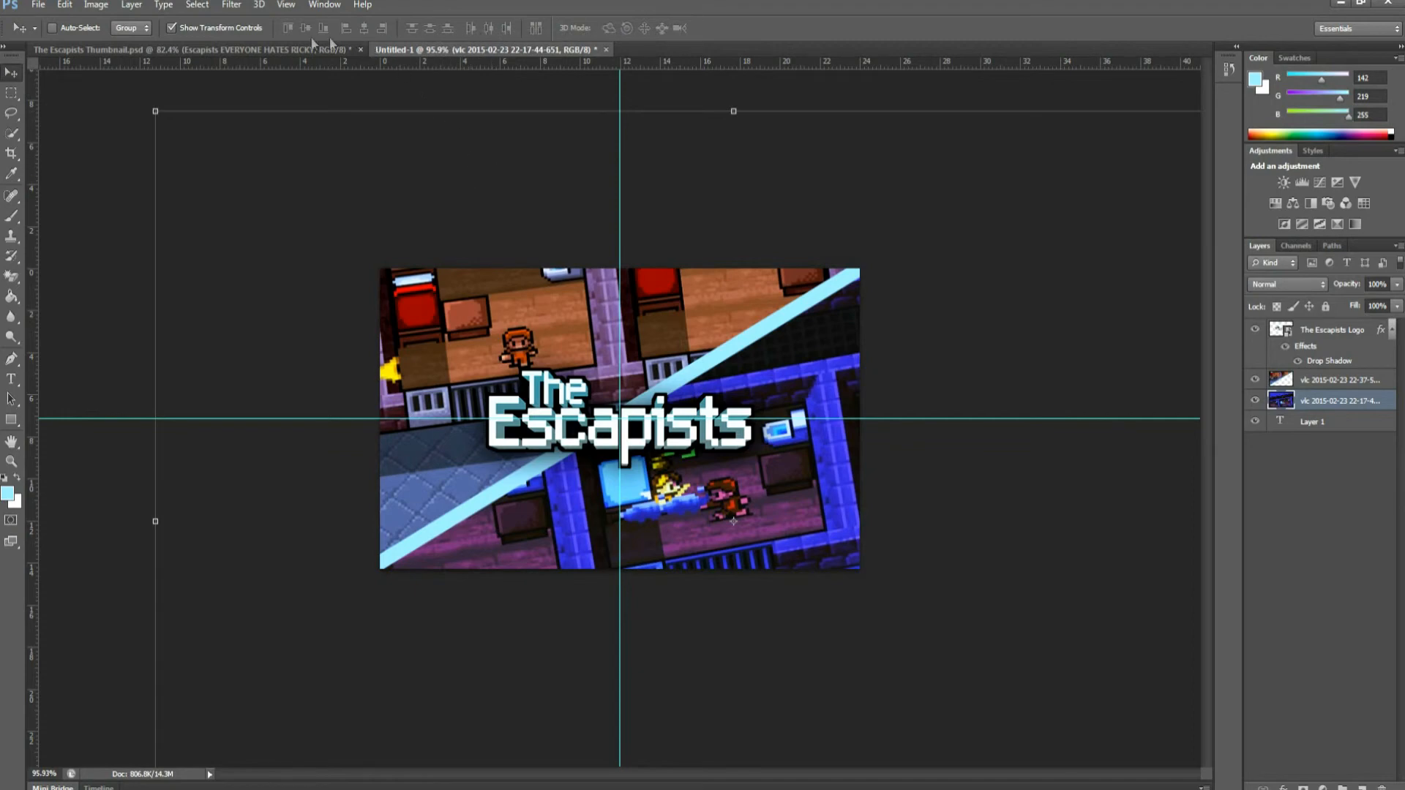
{"action": "left_click", "coordinate": [284, 50]}
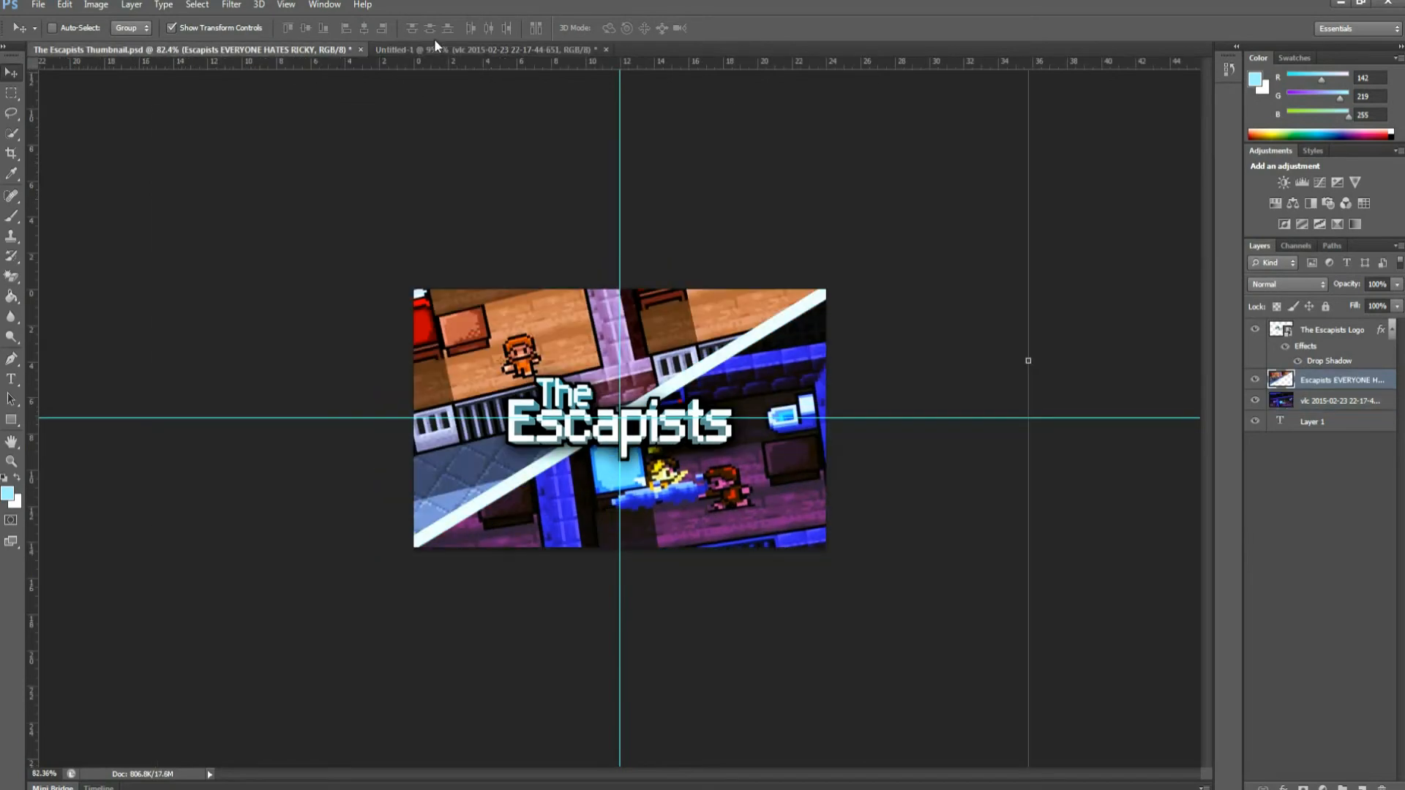
{"action": "left_click", "coordinate": [397, 51]}
{"action": "left_click", "coordinate": [306, 52]}
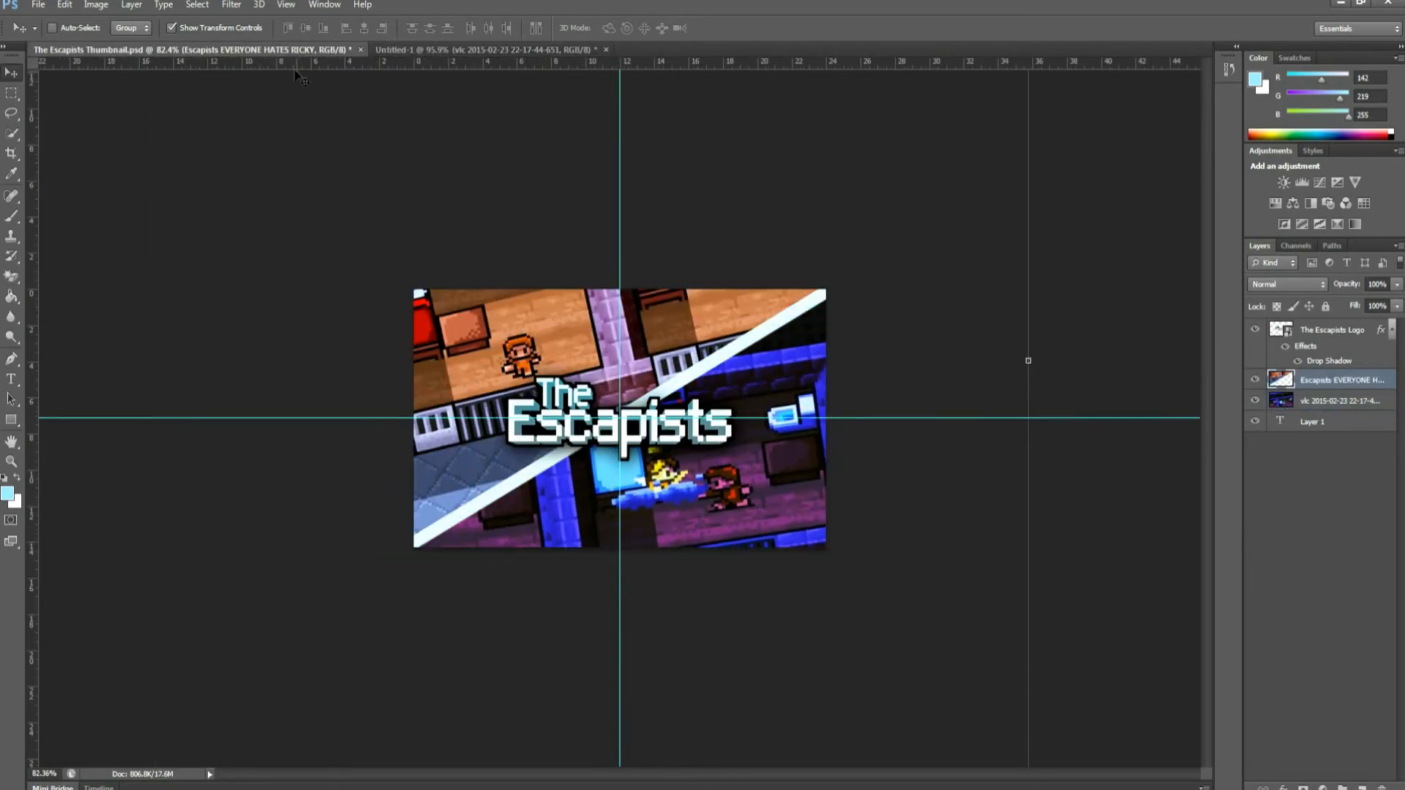